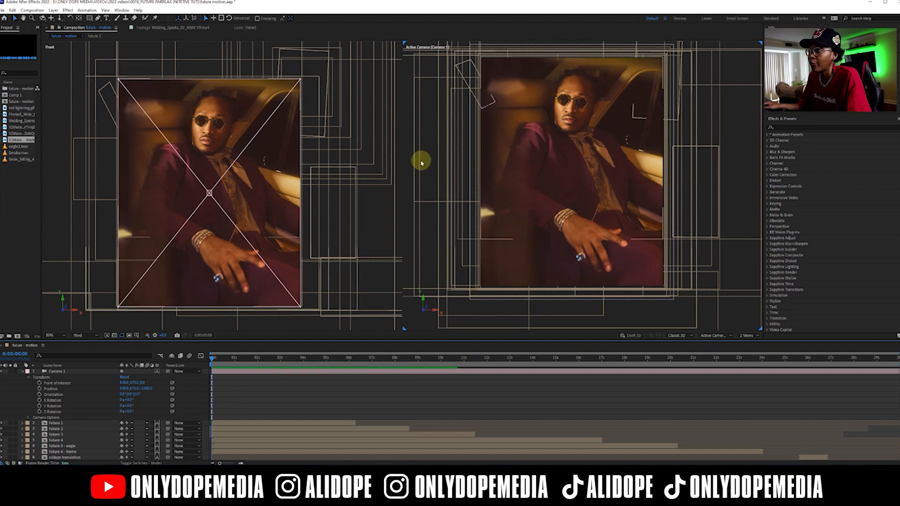
Switch the Front viewport to the Top view and show the whole camera cone with the surrounding layers.
left_click(464, 154)
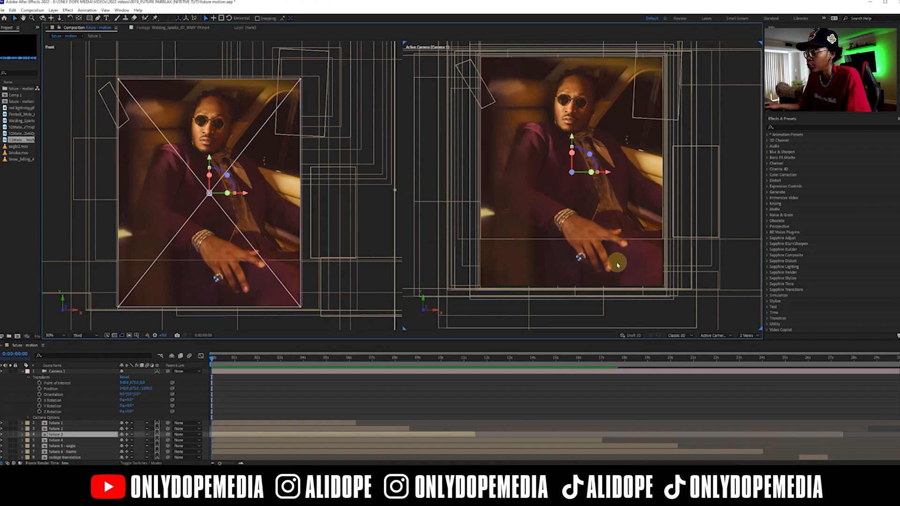
left_click(749, 336)
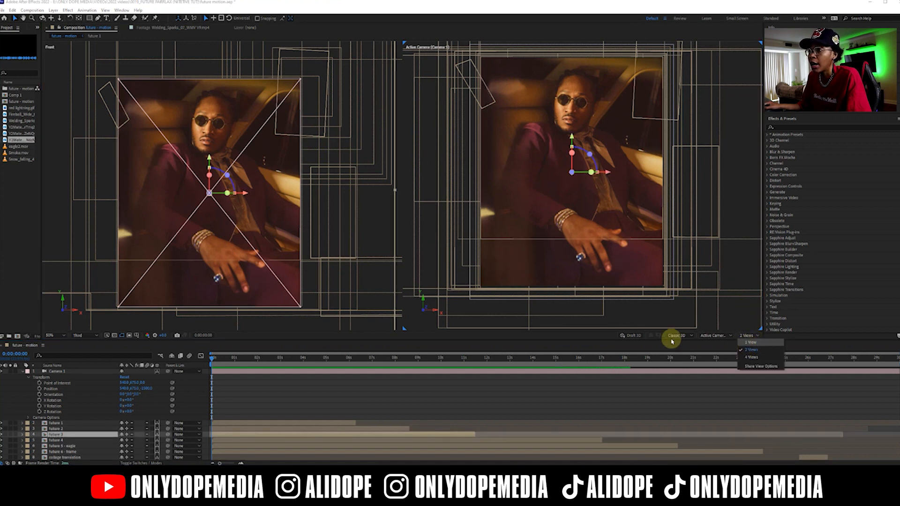
left_click(358, 232)
left_click(703, 335)
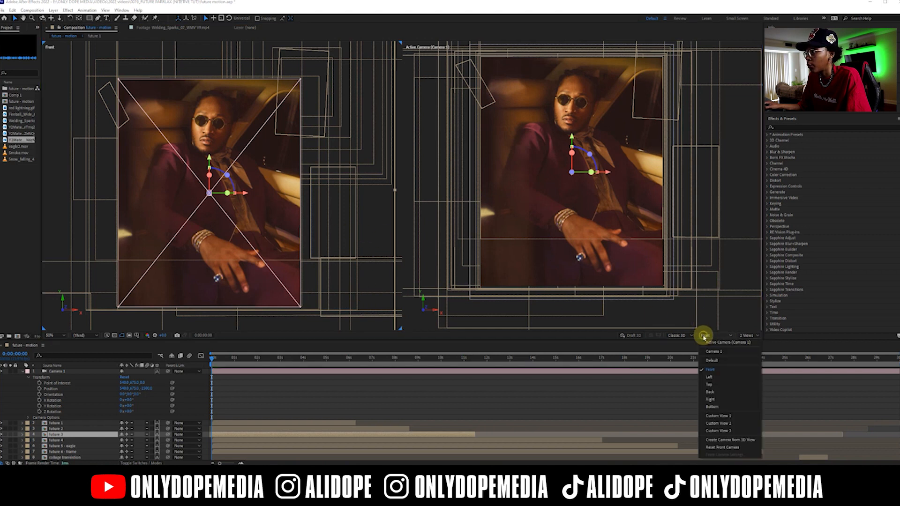
left_click(713, 384)
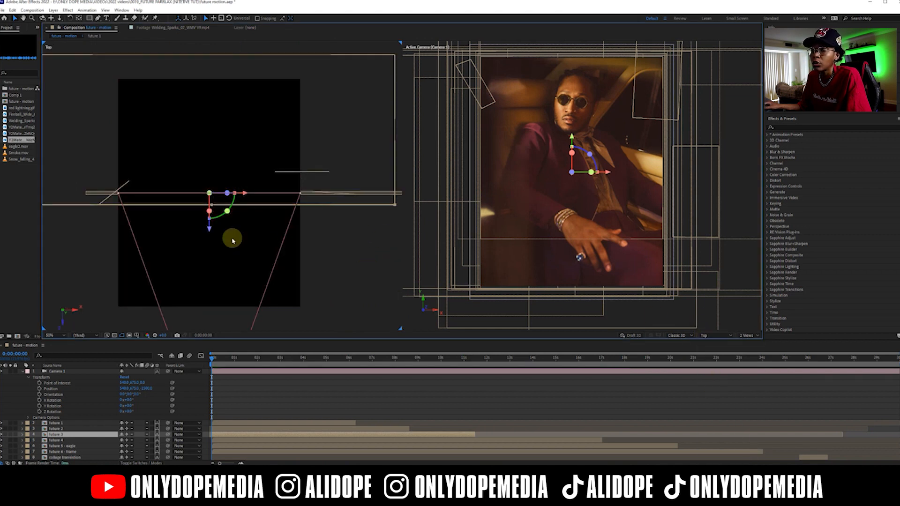
key("comma")
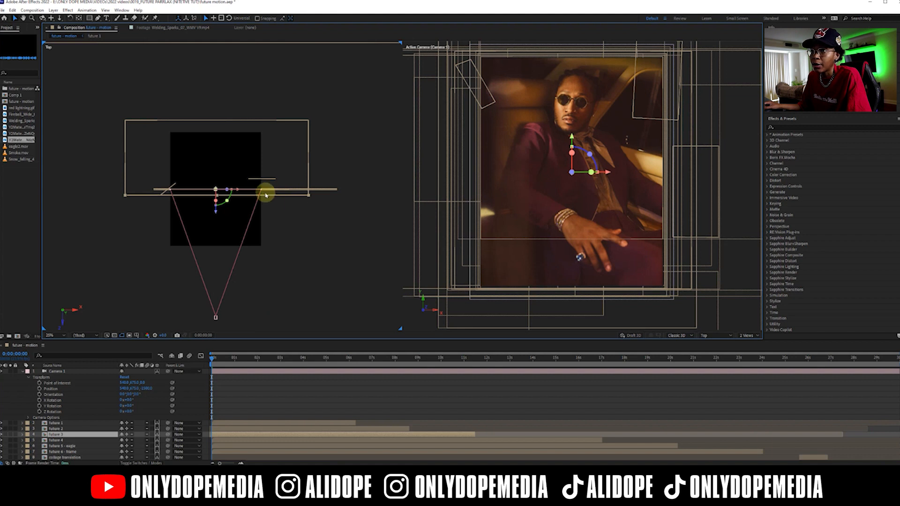
Examine the positions of Camera 1 and the picture layers along the depth axis in the Top view.
left_click(225, 373)
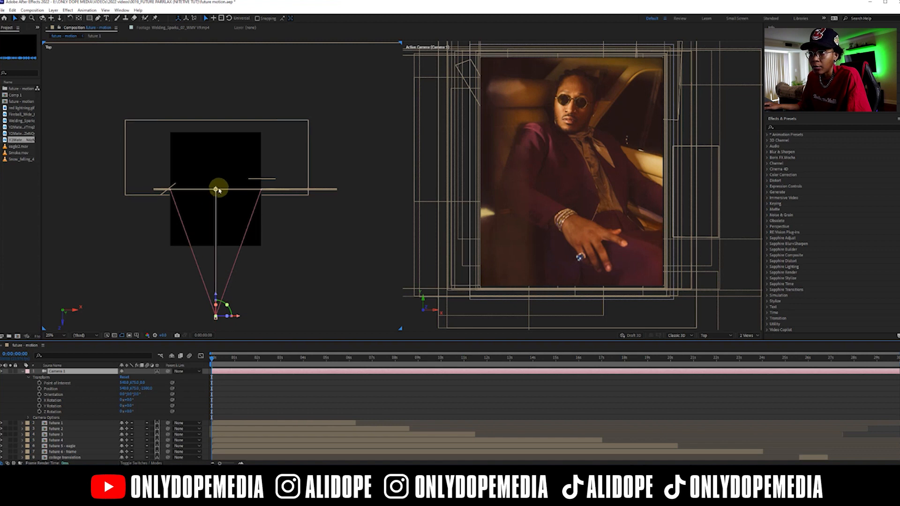
left_click(244, 424)
scroll(253, 407, "down", 1)
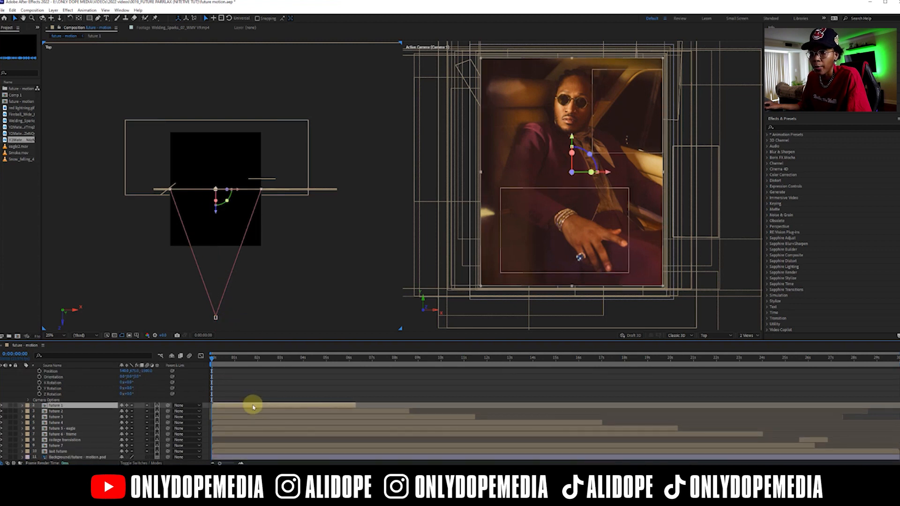
left_click(226, 457)
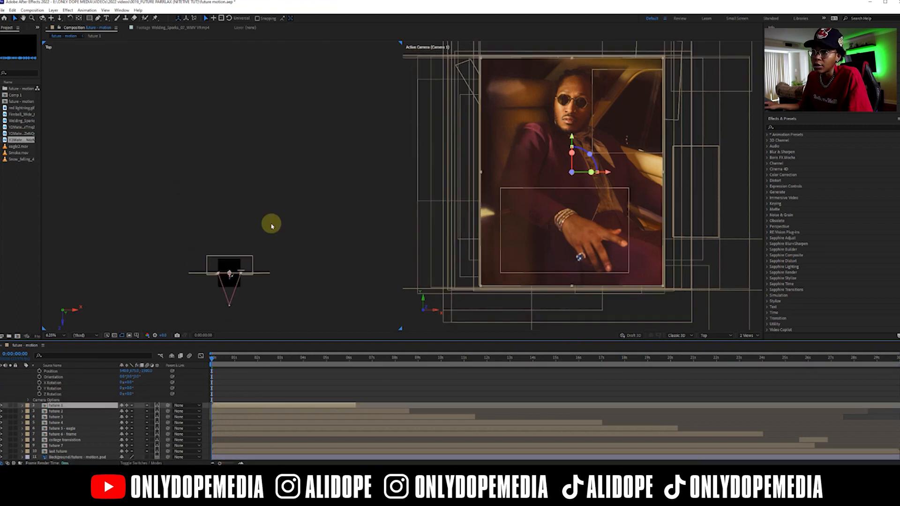
scroll(271, 225, "down", 2)
scroll(272, 226, "up", 3)
left_click_drag(288, 305, 269, 160)
scroll(281, 231, "up", 2)
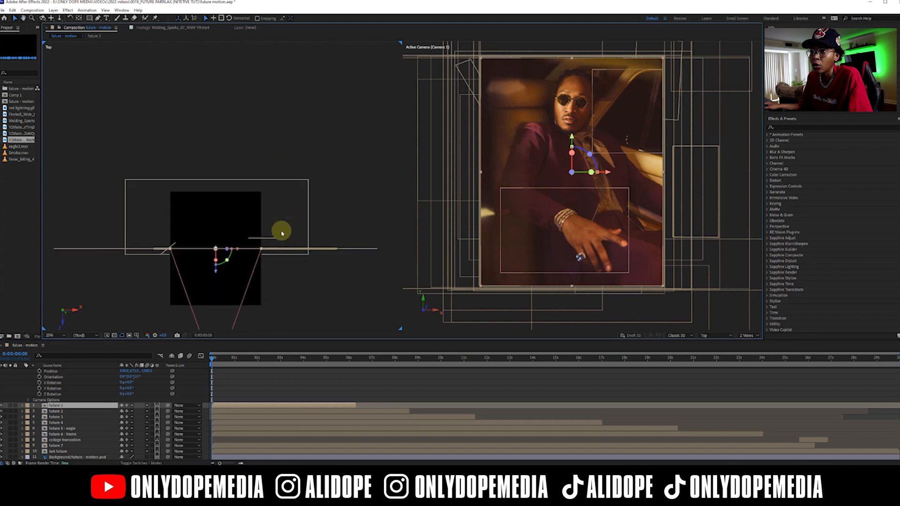
left_click_drag(282, 267, 281, 213)
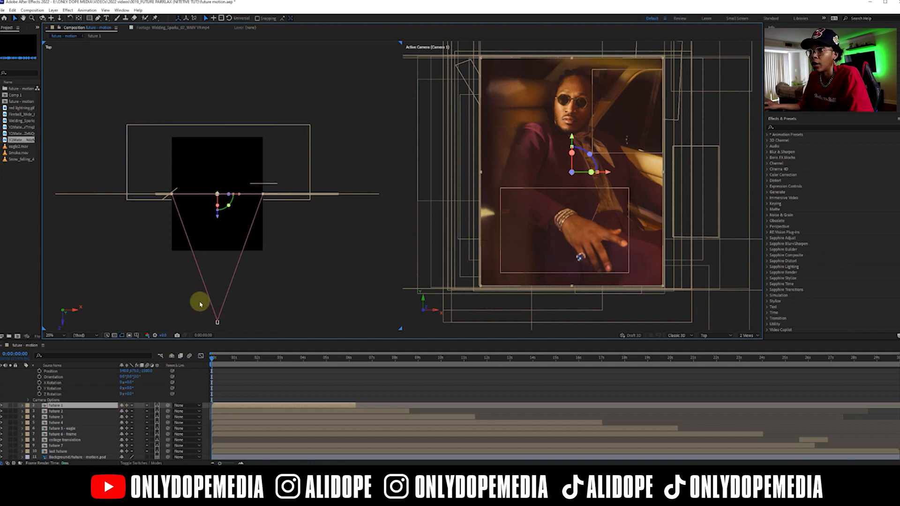
scroll(204, 293, "down", 6)
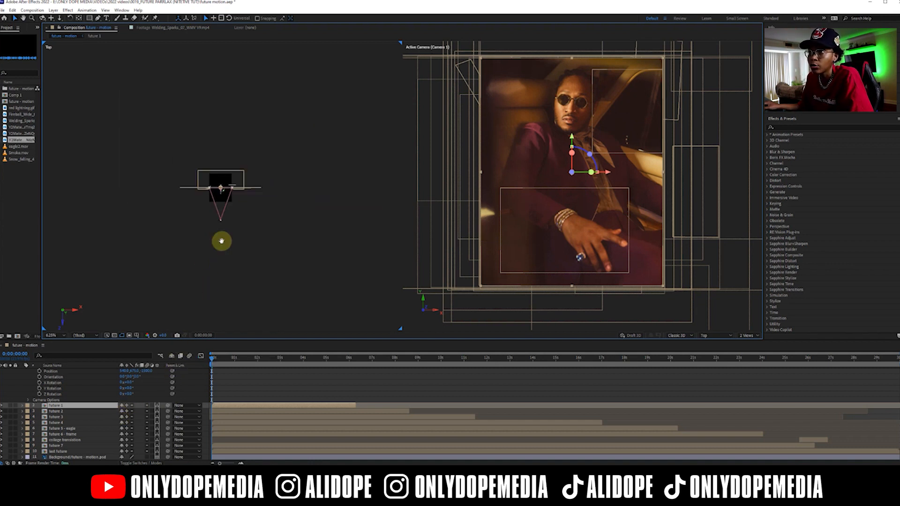
left_click_drag(256, 244, 255, 283)
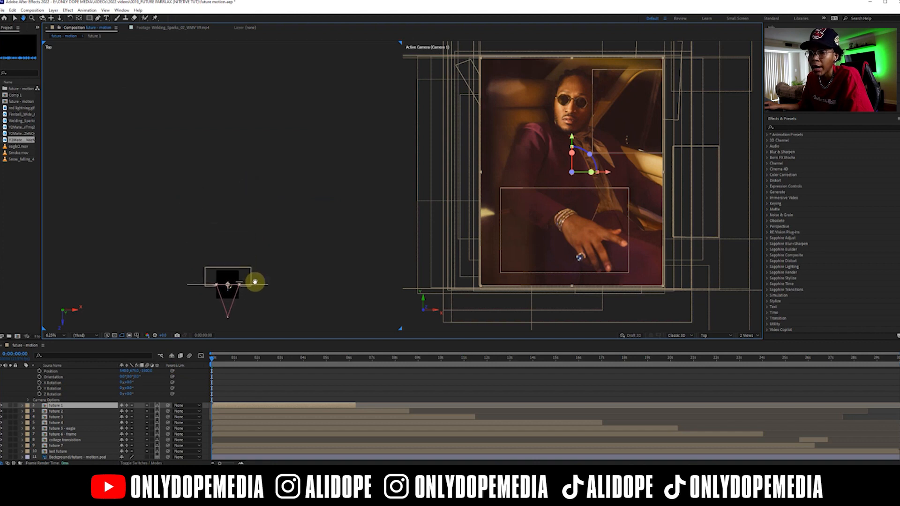
Move the background layer far back along the Z axis, away from the camera and the other layers.
left_click(72, 456)
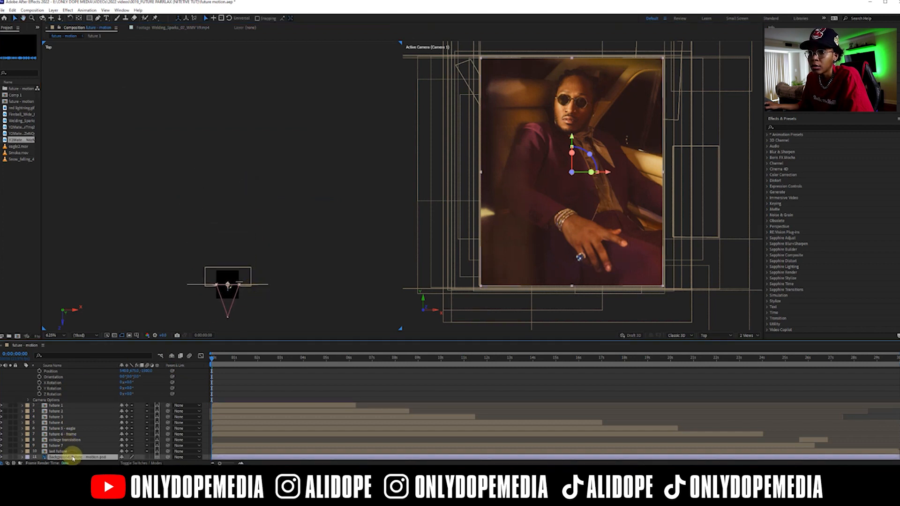
scroll(243, 290, "down", 2)
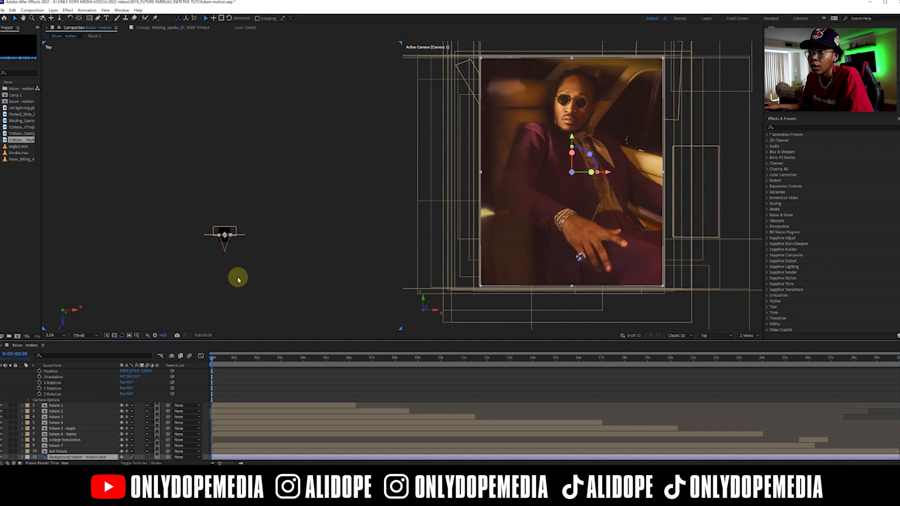
scroll(238, 279, "up", 4)
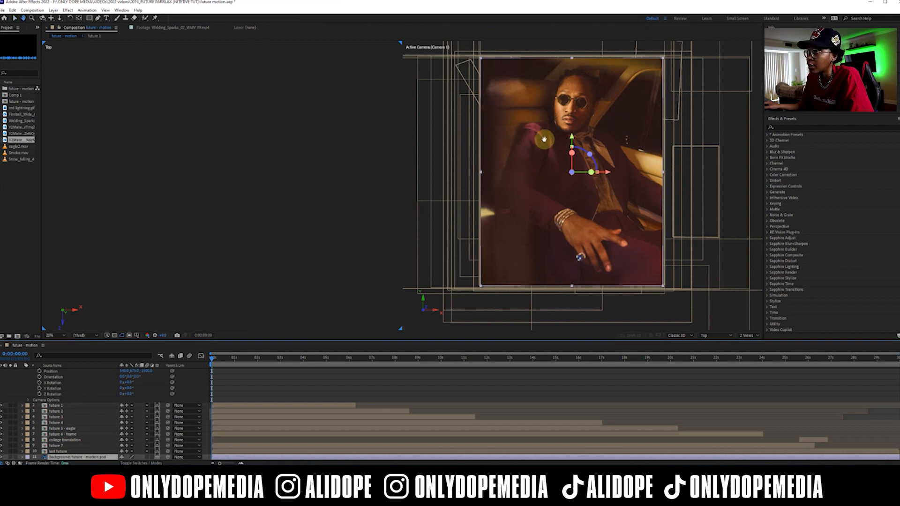
scroll(255, 267, "up", 1)
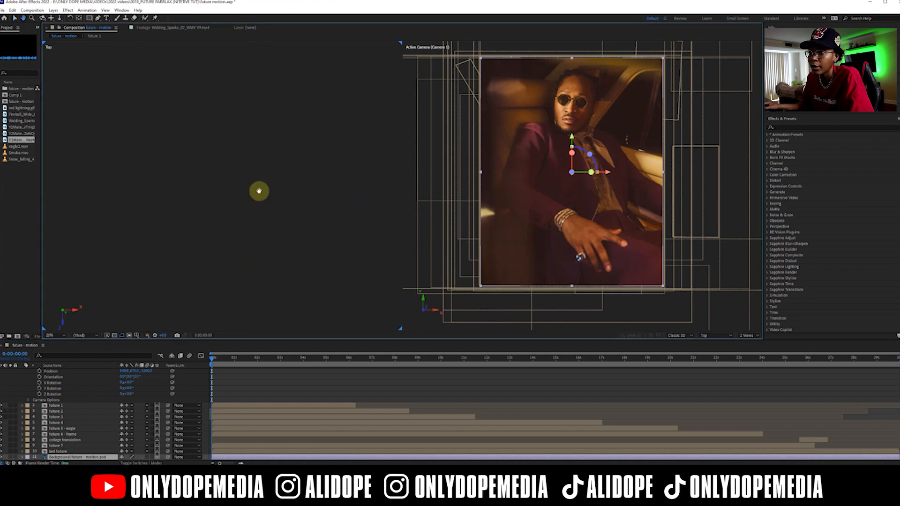
left_click_drag(262, 147, 328, 41)
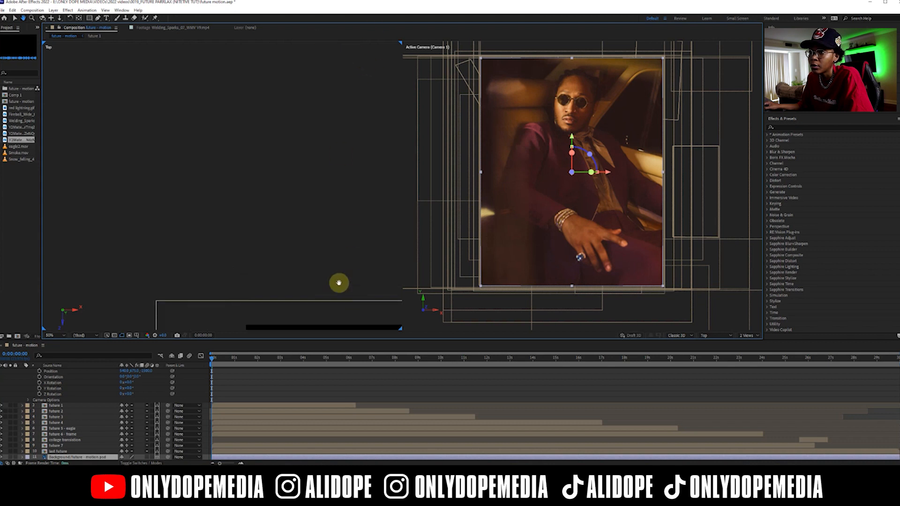
left_click_drag(323, 262, 251, 144)
scroll(253, 159, "down", 2)
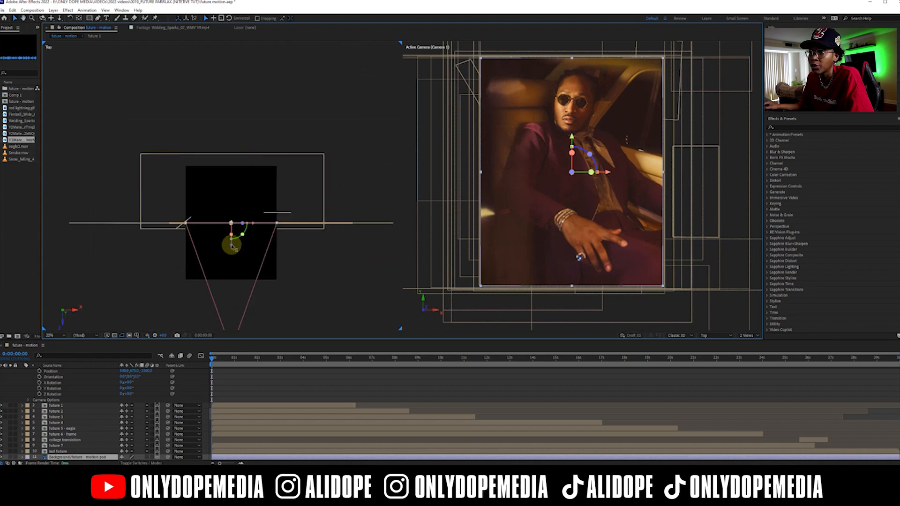
left_click_drag(232, 245, 237, 73)
left_click_drag(263, 137, 240, 112)
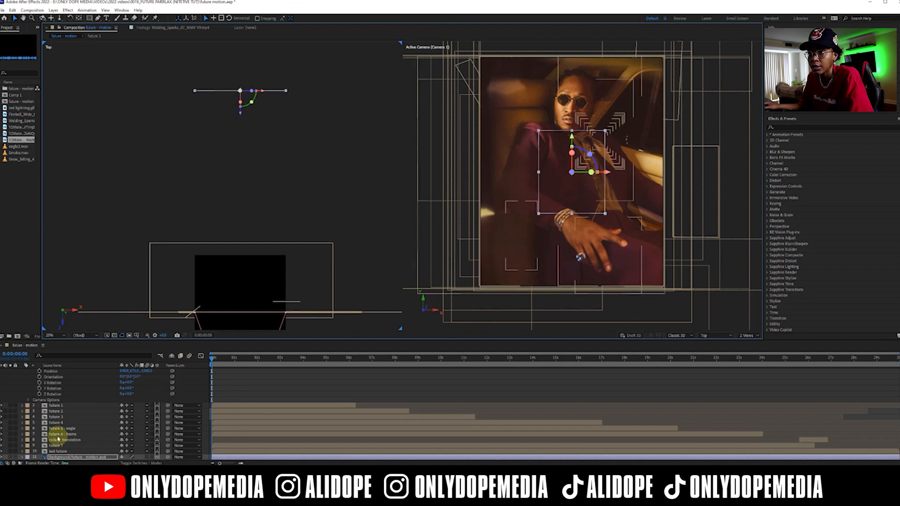
key("comma")
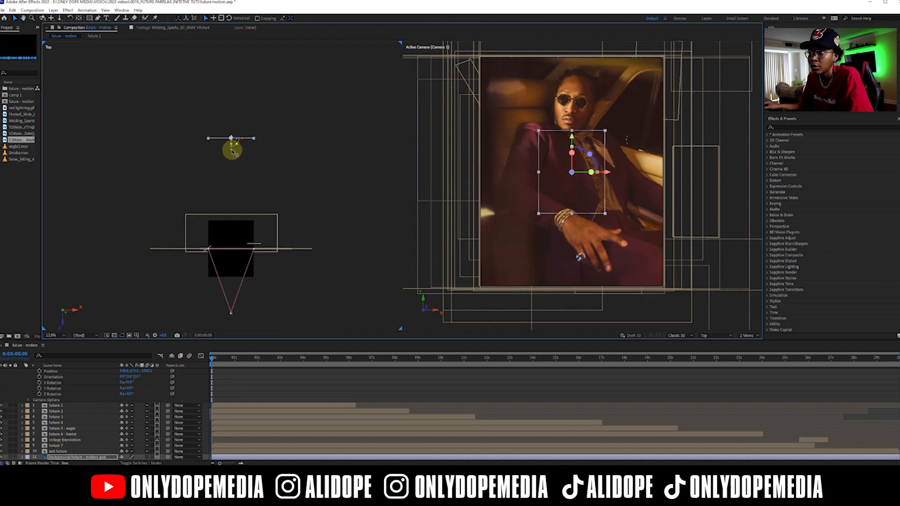
left_click_drag(231, 145, 231, 123)
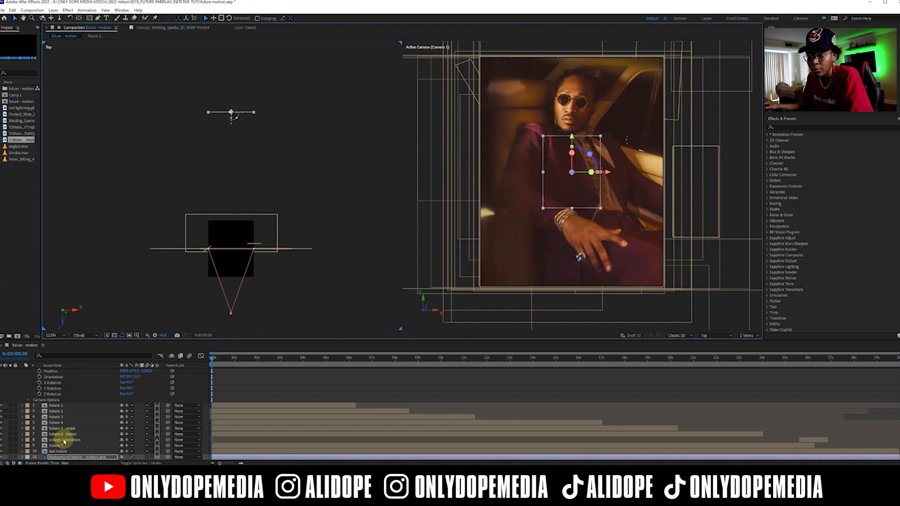
Scale up the background layer uniformly until it extends past the camera frame on all sides.
key("s")
left_click_drag(148, 458, 218, 446)
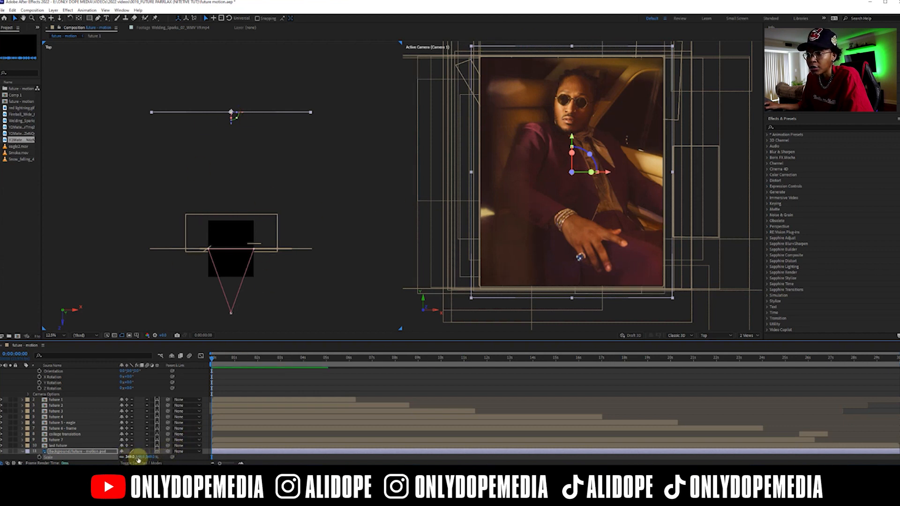
left_click_drag(146, 459, 169, 456)
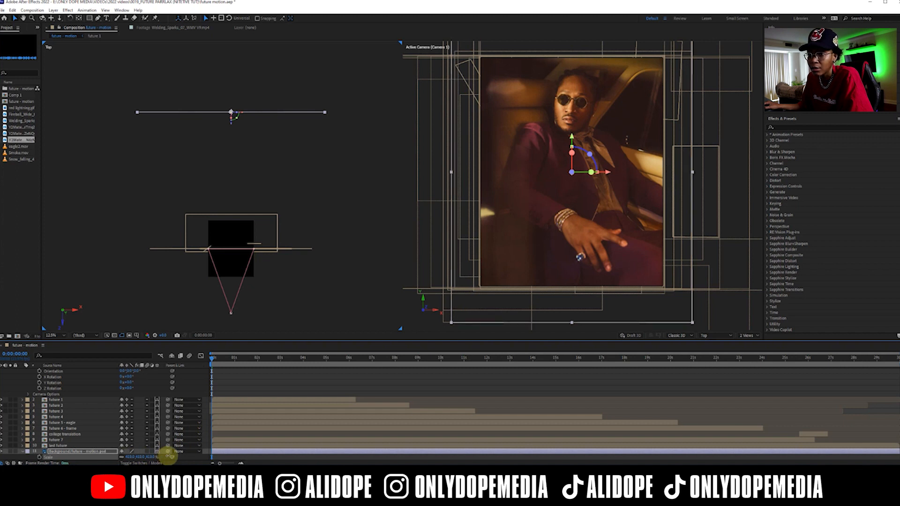
left_click(23, 451)
Move the last future layer back along the Z axis until it sits just in front of the background.
left_click(59, 451)
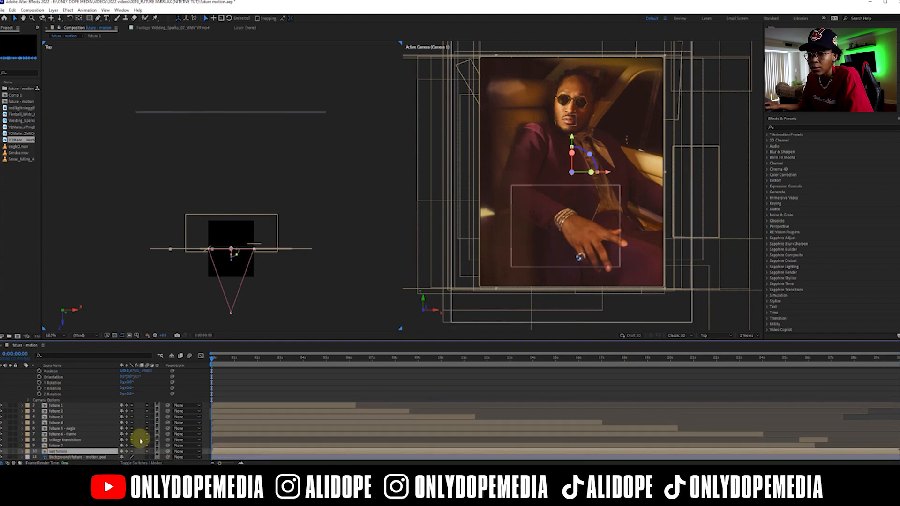
left_click_drag(233, 262, 234, 130)
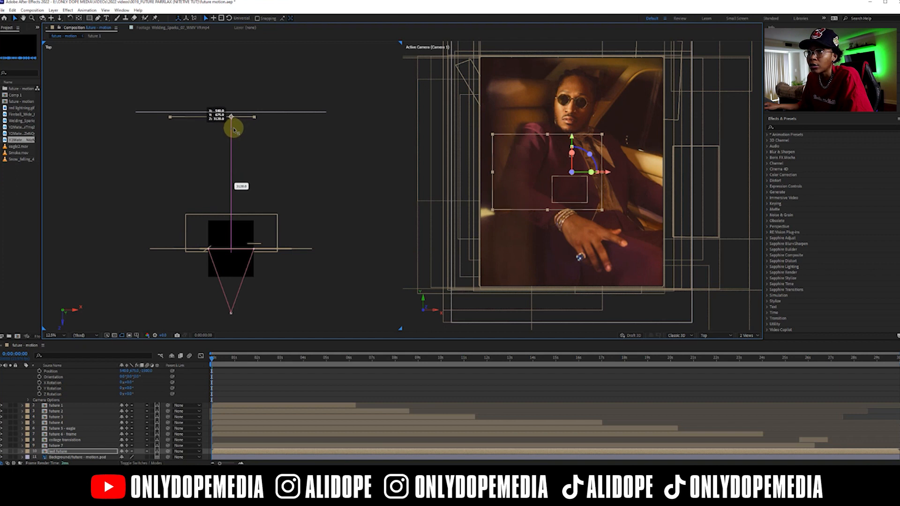
left_click_drag(234, 129, 233, 127)
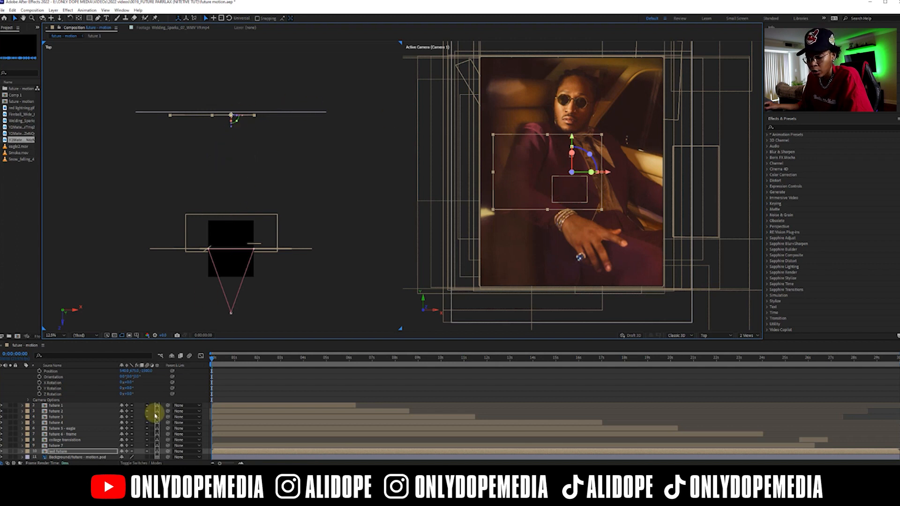
Scale up the last future layer to fill the frame, adjust its depth in front of the background, and check it around 27 seconds.
key("s")
left_click(153, 457)
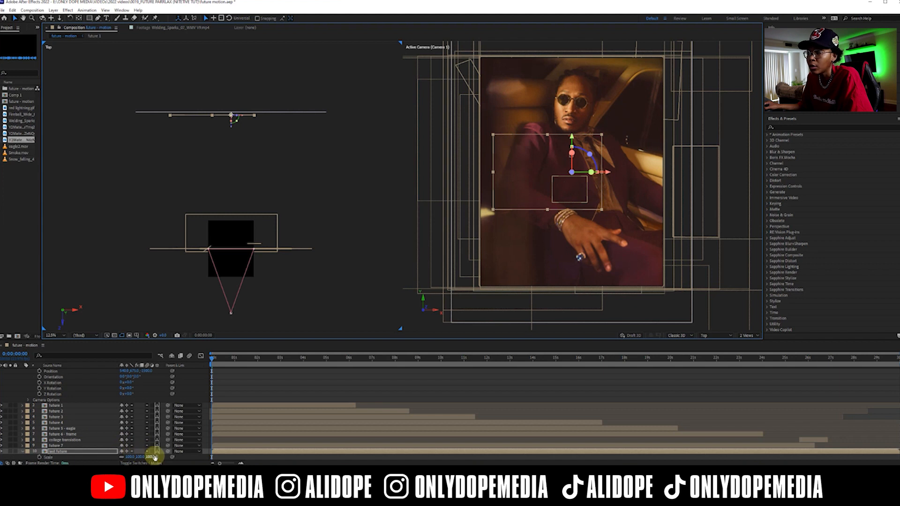
left_click_drag(153, 457, 215, 445)
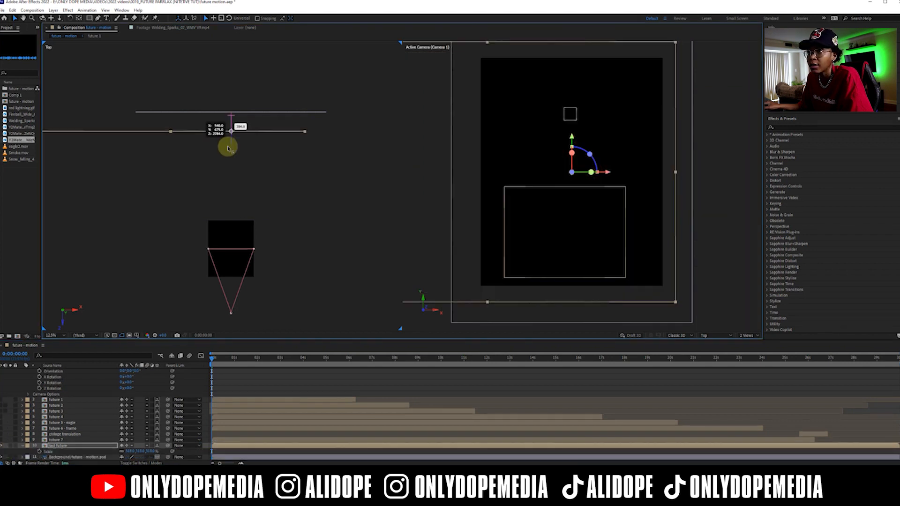
left_click_drag(227, 147, 227, 133)
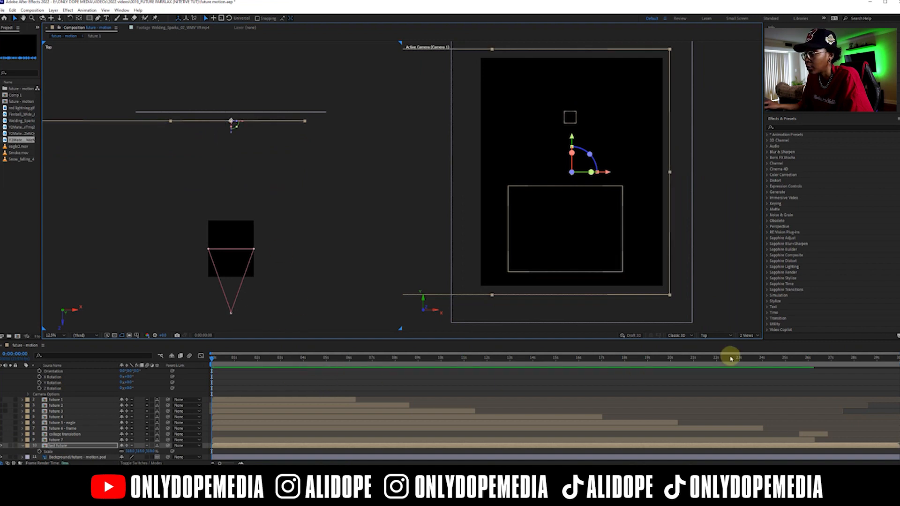
left_click_drag(731, 360, 836, 343)
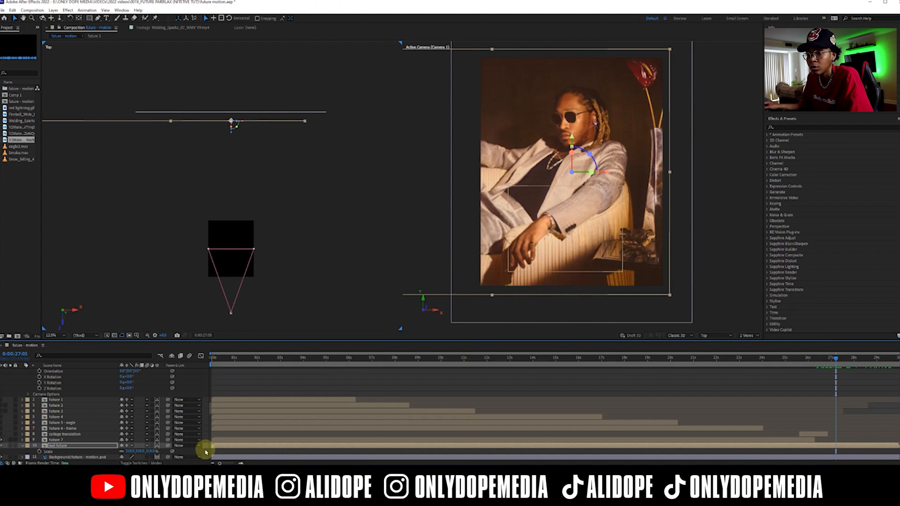
At 24 seconds, push the future 7 layer back along the Z axis to just in front of the last future layer.
left_click(762, 364)
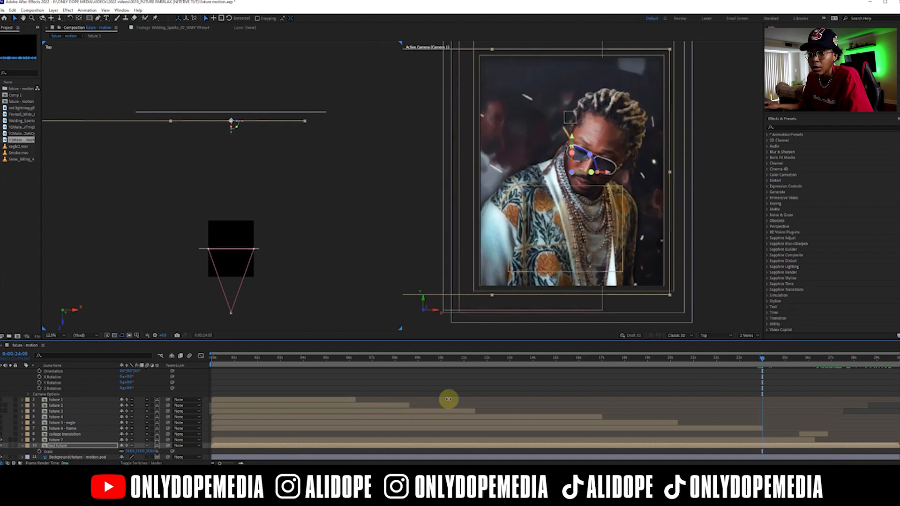
left_click(57, 441)
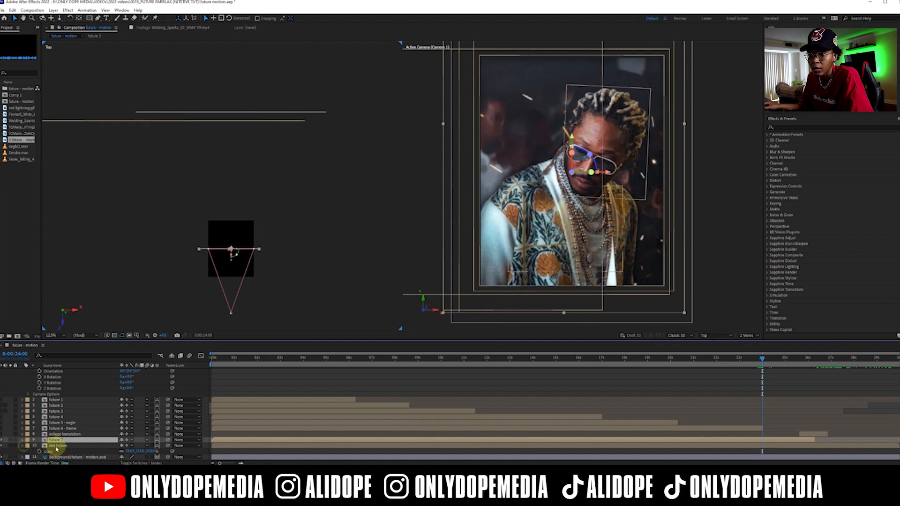
key("s")
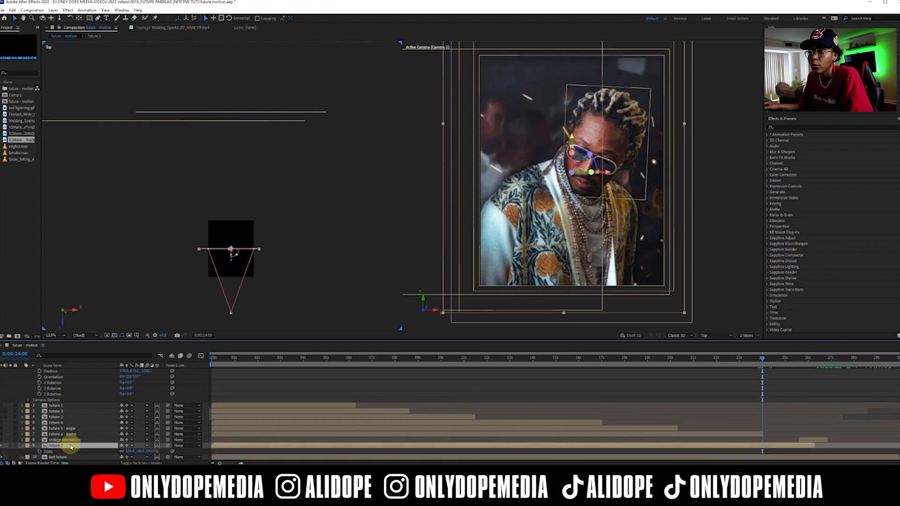
left_click_drag(236, 267, 221, 149)
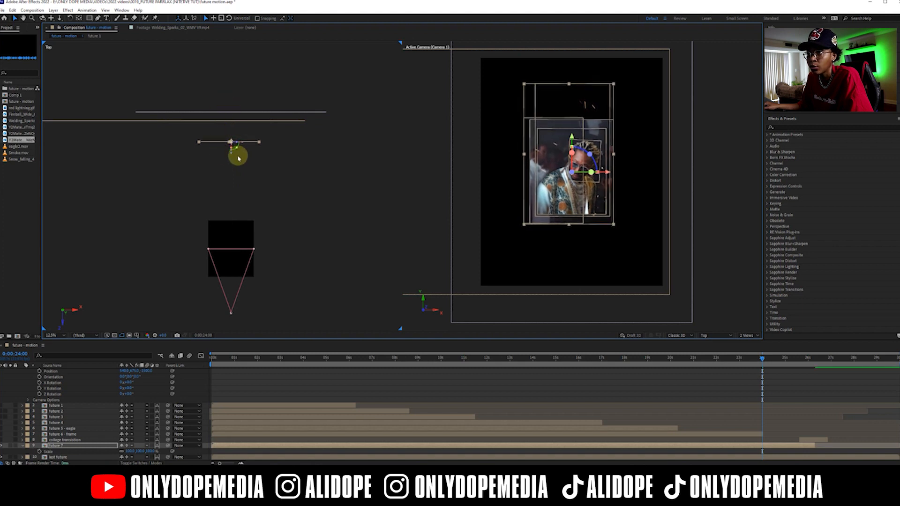
left_click_drag(232, 155, 233, 150)
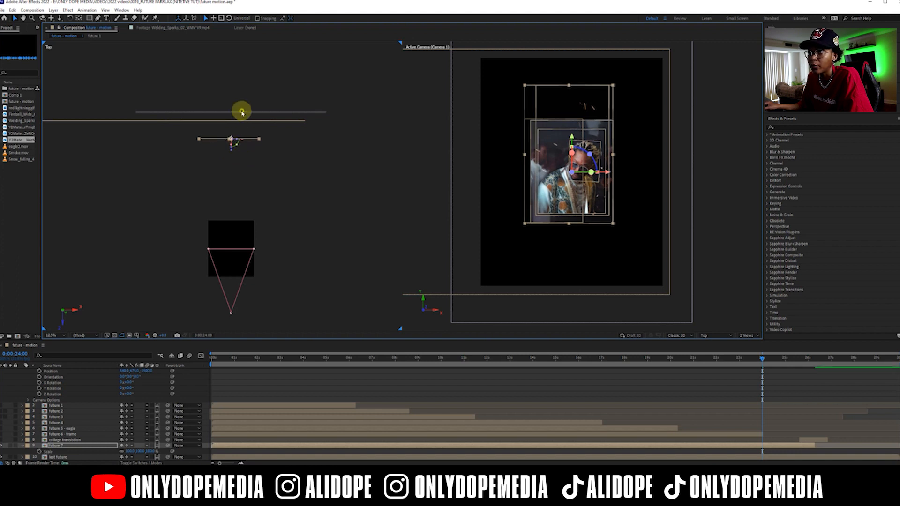
Scale up the last future layer uniformly so it covers the camera frame at its new depth.
left_click(160, 451)
left_click_drag(159, 452, 164, 451)
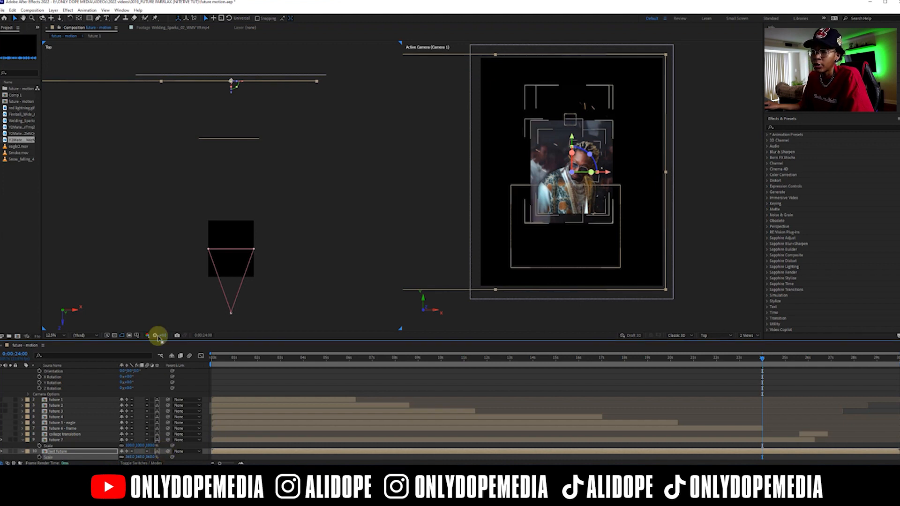
left_click(22, 440)
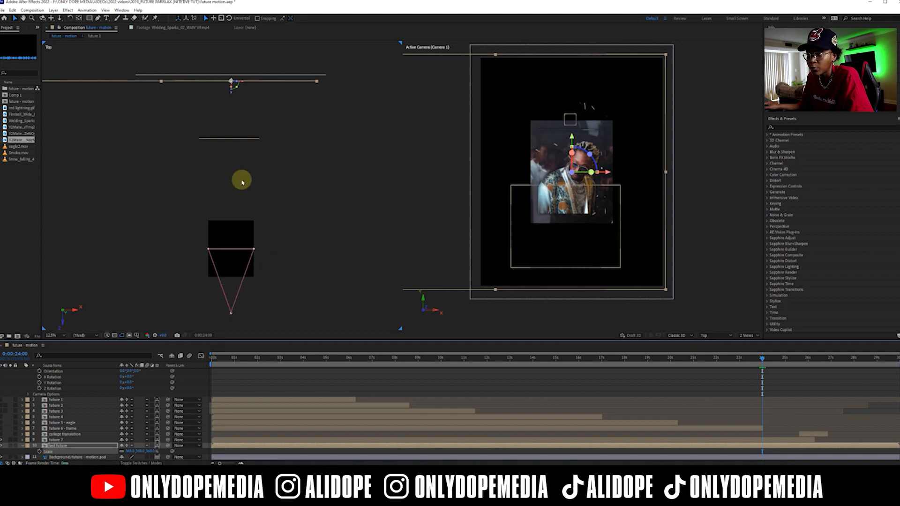
Push the future 7 layer back along the Z axis toward the last future layer and scale it up to fill the frame.
left_click(231, 139)
left_click(231, 139)
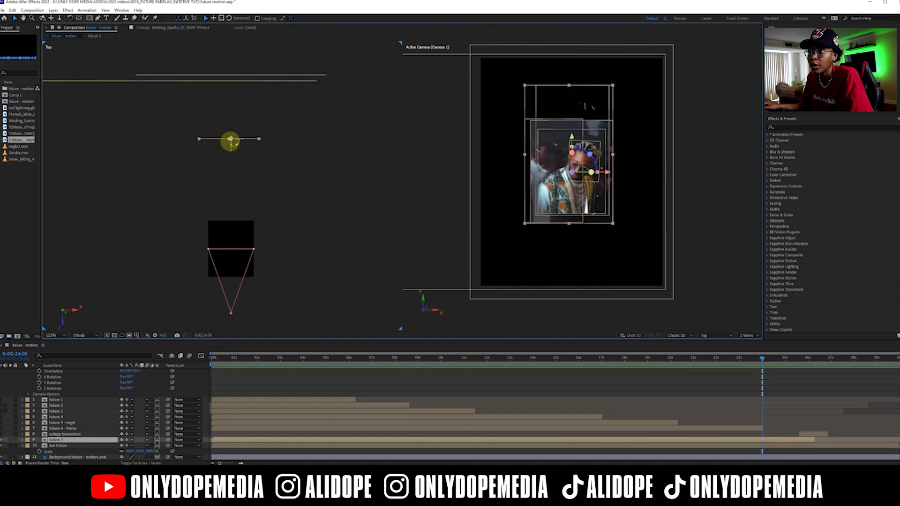
left_click_drag(231, 151, 230, 119)
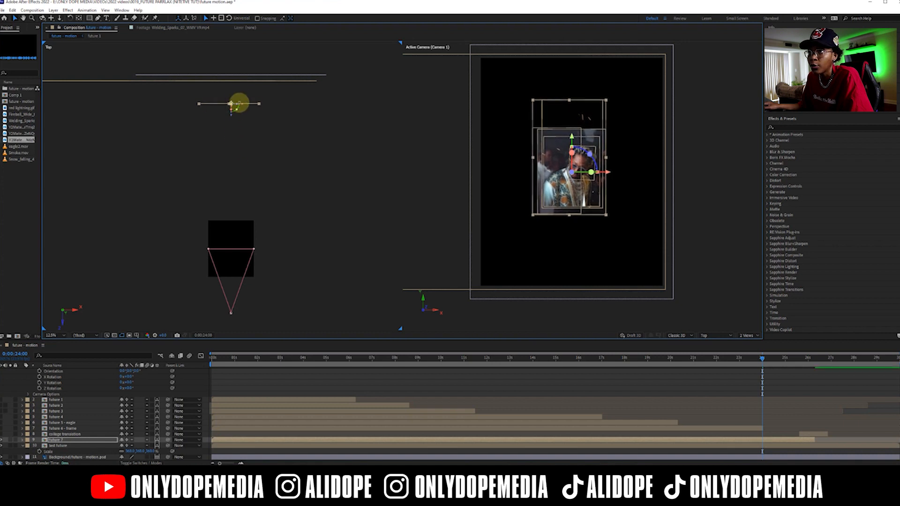
left_click_drag(231, 118, 229, 111)
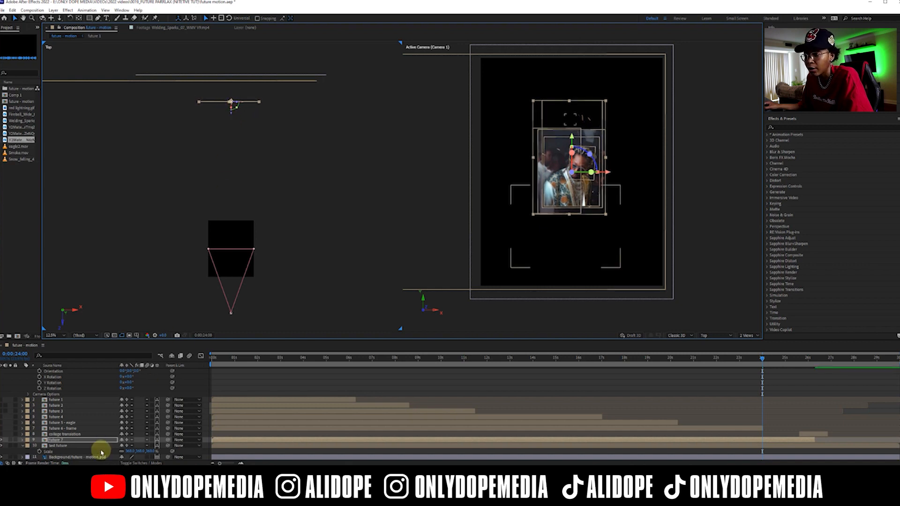
key("s")
left_click_drag(147, 446, 220, 437)
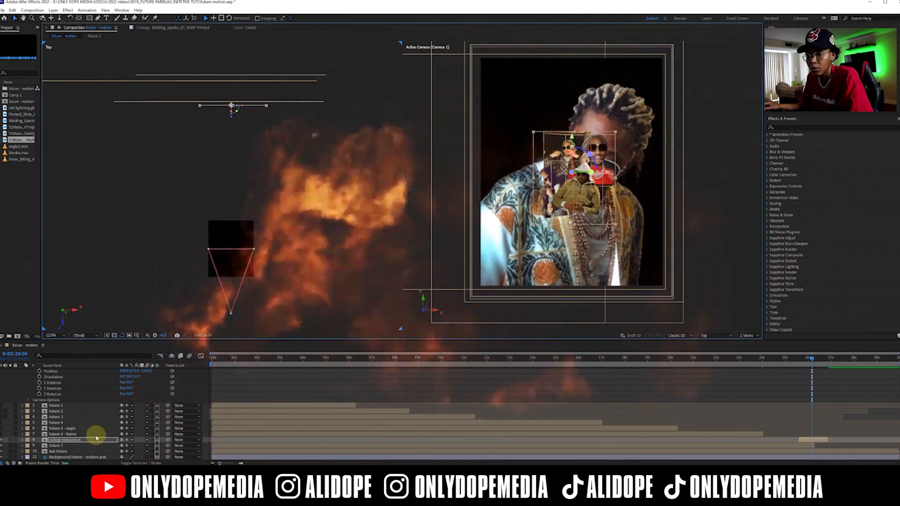
Place the future 6 - frame and future 5 - eagle layers in front of future 7 at spaced depths, both scaled to fill the frame.
left_click_drag(811, 362, 746, 362)
left_click(67, 435)
left_click(198, 430)
left_click(24, 428)
left_click(662, 357)
left_click(231, 250)
left_click(187, 422)
left_click(27, 422)
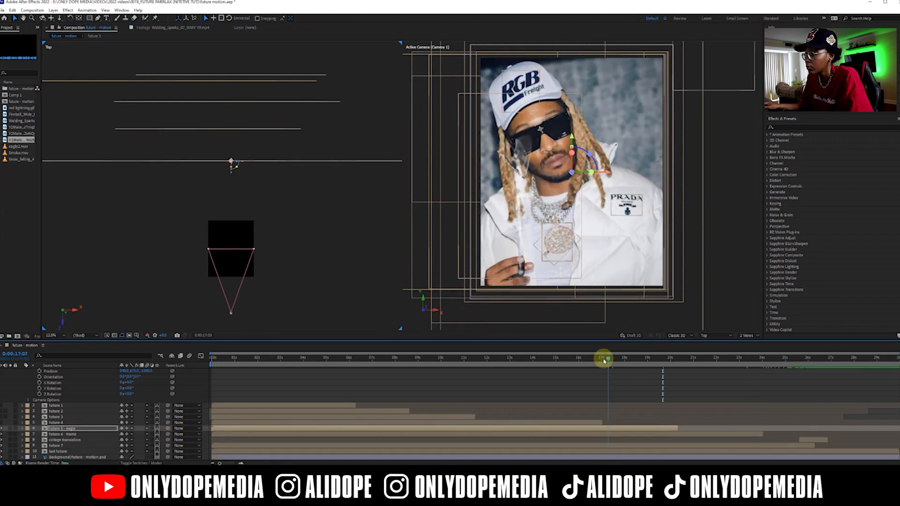
At 16:17, push the future 4 layer back to just in front of future 5 - eagle and scale it up to fill the frame.
left_click(595, 357)
left_click_drag(231, 258, 230, 196)
key("s")
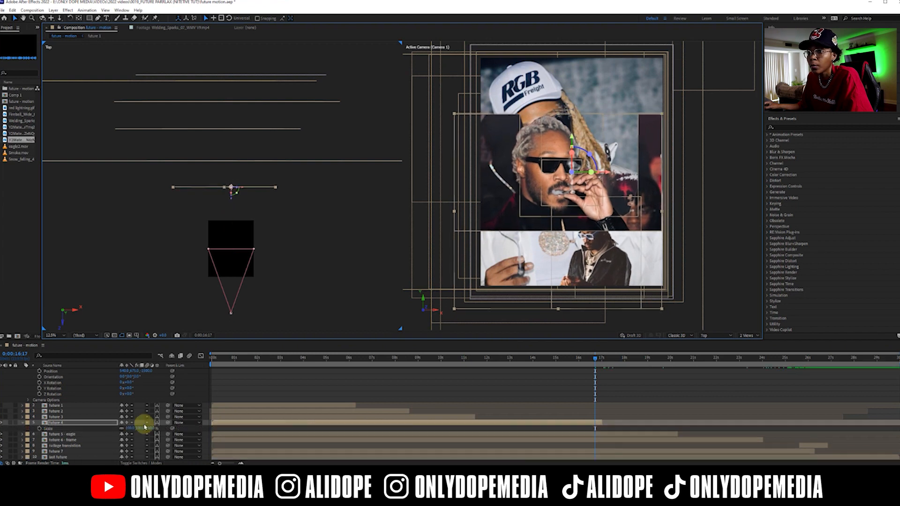
left_click_drag(129, 427, 172, 419)
key("s")
Around 10.5 seconds, show the future 3 layer, move it back to just in front of future 4, and scale it to fill the frame.
left_click(455, 358)
left_click(56, 417)
left_click(2, 417)
left_click_drag(231, 260, 230, 223)
key("s")
left_click_drag(133, 422, 161, 415)
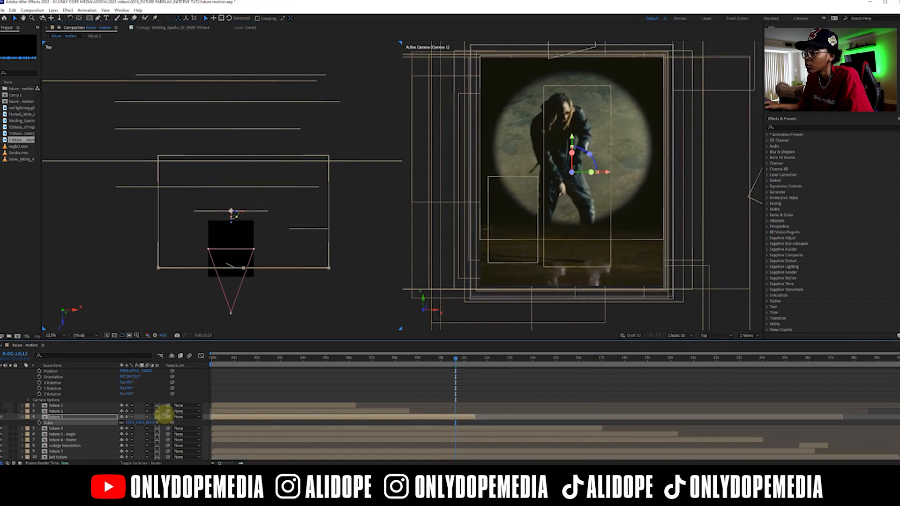
Around 7 seconds, show the future 2 layer, move it back to just in front of future 3, and scale it to fill the frame.
left_click(394, 357)
left_click(2, 410)
key("s")
left_click(379, 357)
left_click(365, 411)
left_click_drag(232, 266, 234, 233)
key("s")
left_click_drag(140, 417, 161, 416)
Scrub through the sequence from the start to check that each picture layer fills the camera frame.
left_click_drag(378, 359, 231, 366)
left_click(318, 405)
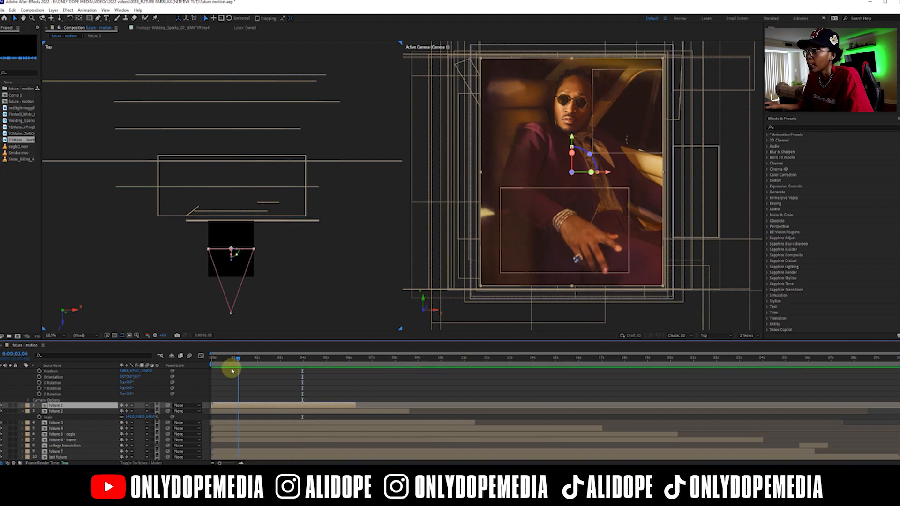
left_click(22, 411)
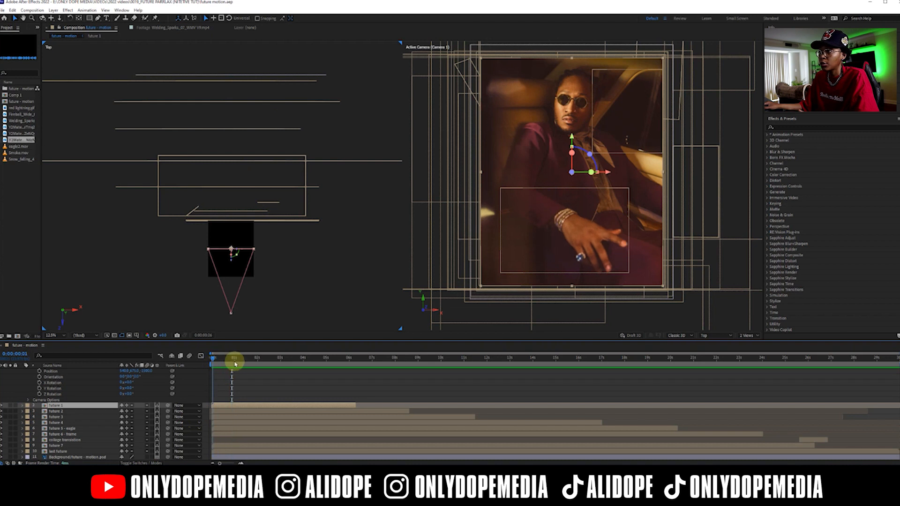
left_click_drag(292, 362, 499, 372)
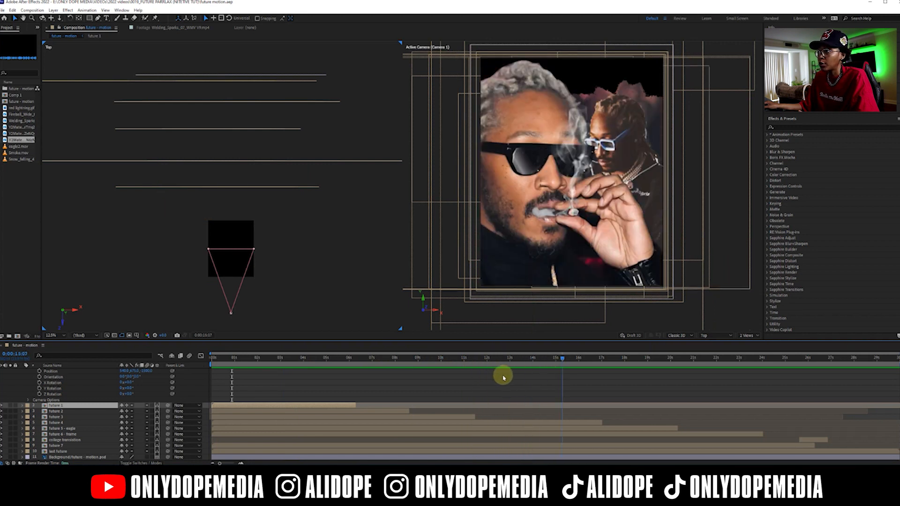
key("space")
left_click_drag(475, 378, 233, 370)
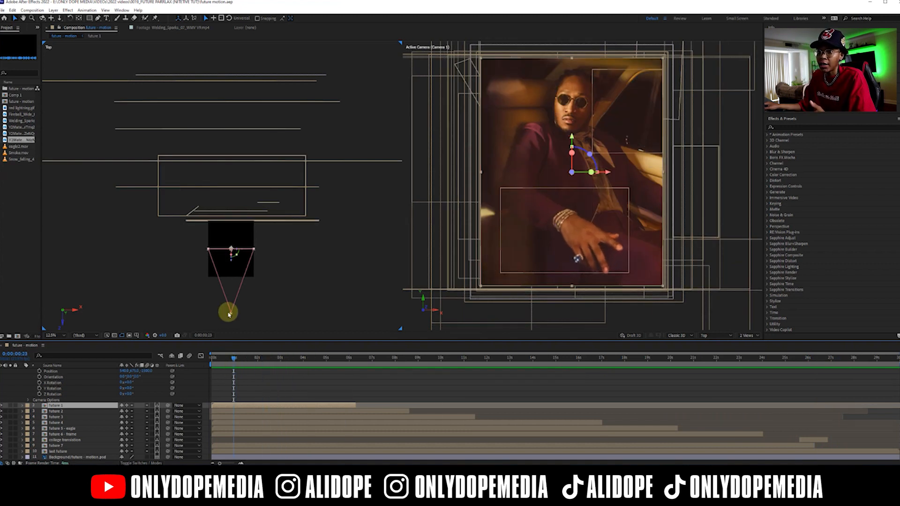
Select Camera 1 and reveal its transform properties in the timeline.
scroll(249, 406, "up", 1)
left_click(71, 371)
key("u")
left_click(361, 357)
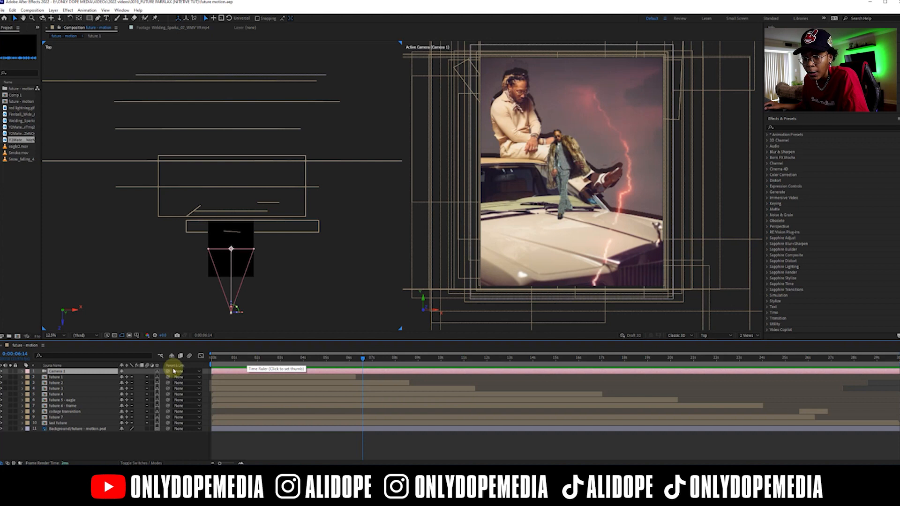
left_click(22, 371)
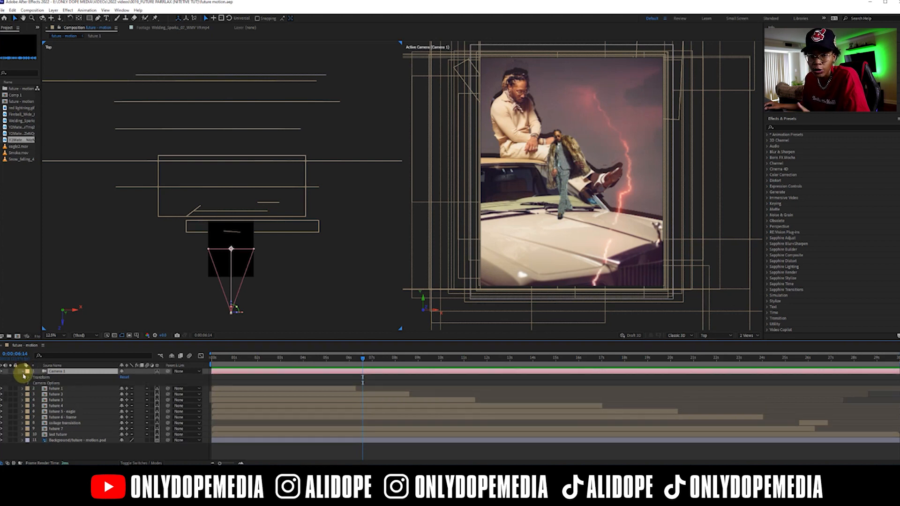
left_click(28, 378)
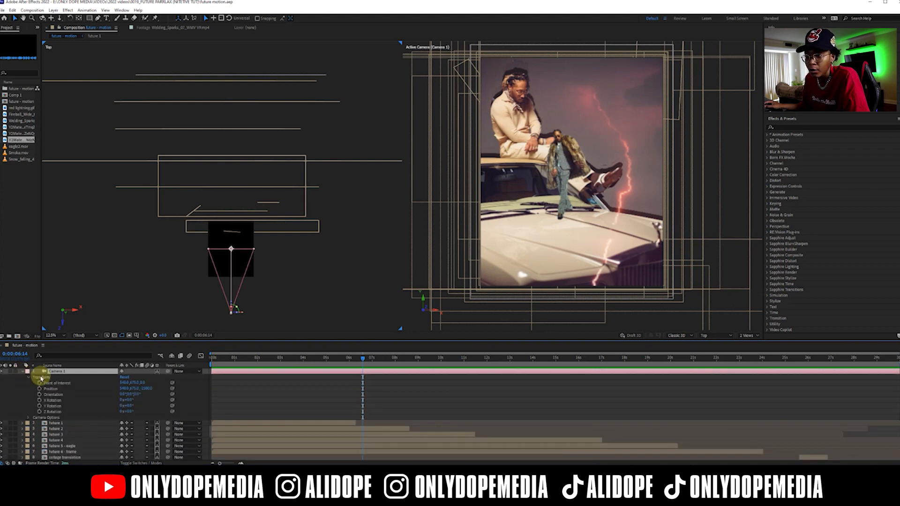
scroll(260, 388, "down", 1)
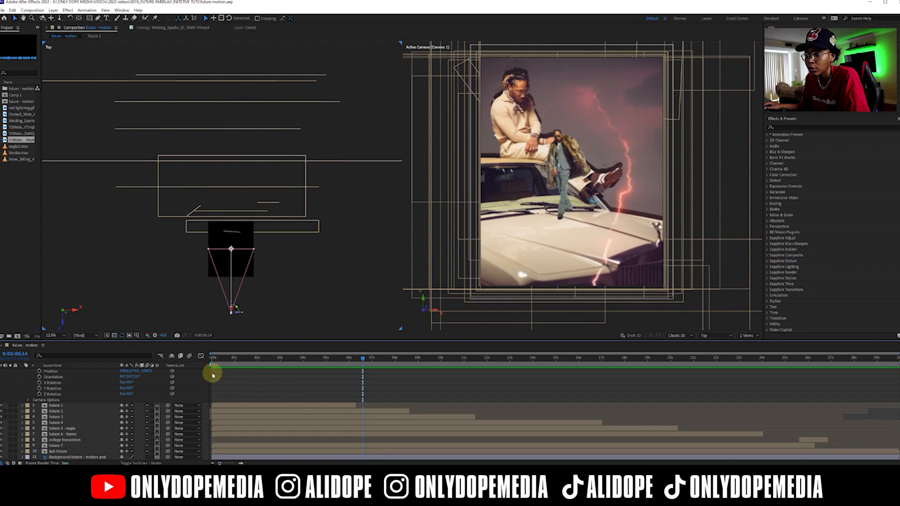
At the start of the timeline, enable keyframes for Camera 1's Point of Interest, Position, Orientation, and X, Y and Z Rotation.
left_click_drag(223, 360, 211, 357)
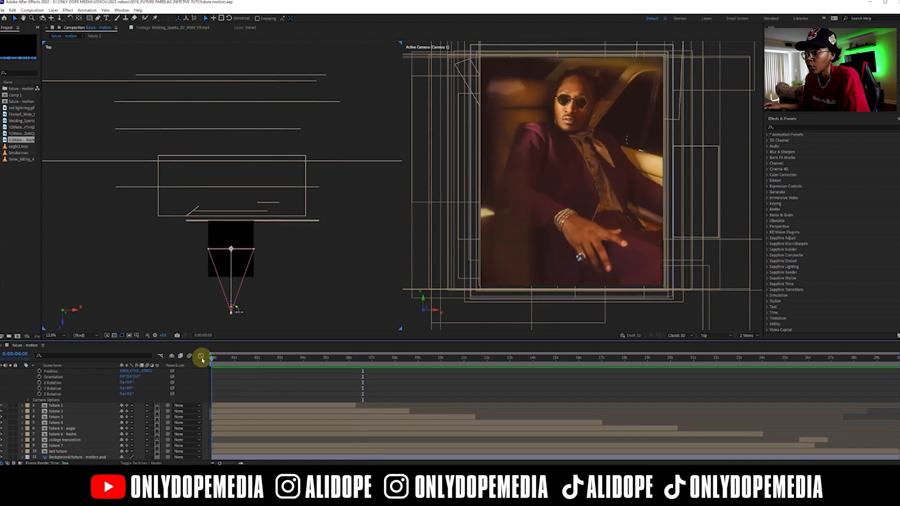
left_click_drag(225, 360, 297, 356)
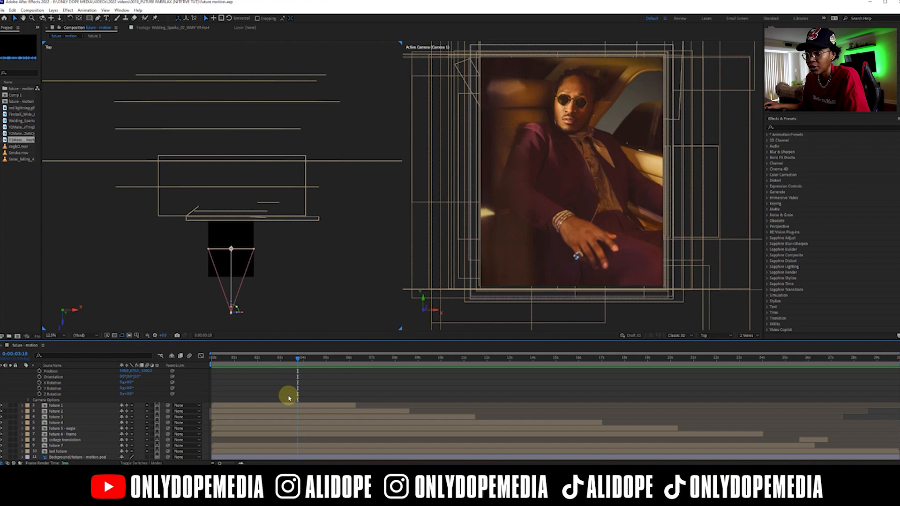
left_click(285, 411)
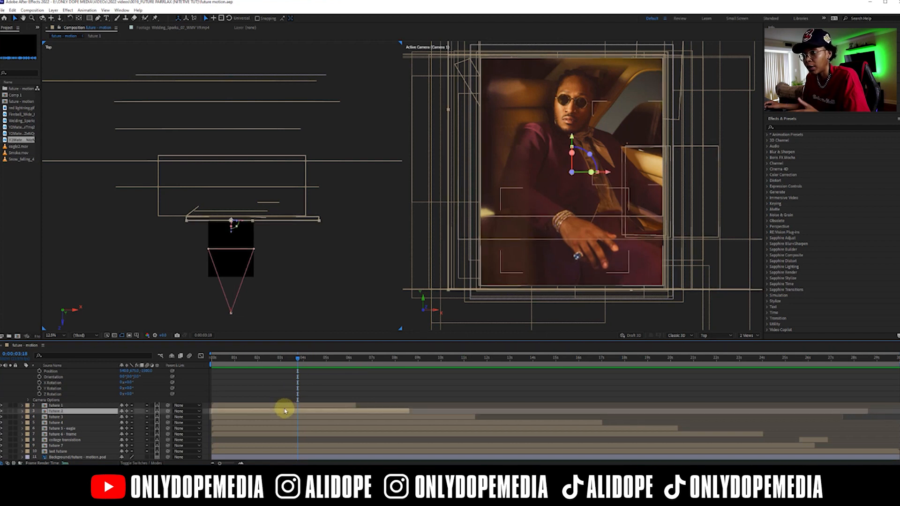
left_click_drag(250, 360, 211, 359)
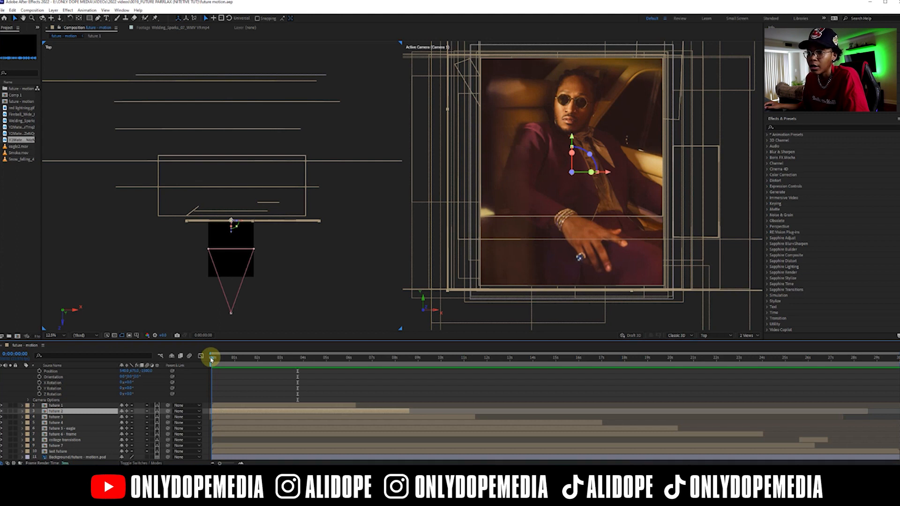
scroll(86, 377, "up", 3)
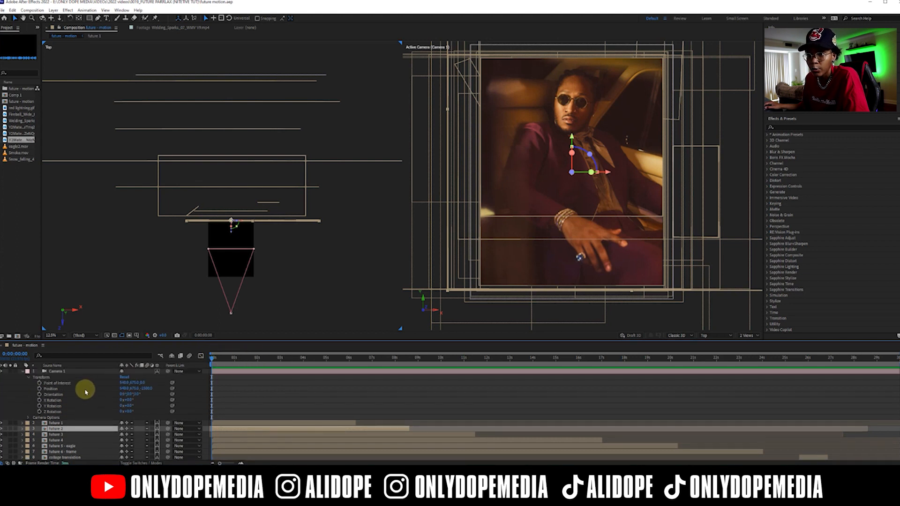
left_click_drag(39, 382, 39, 411)
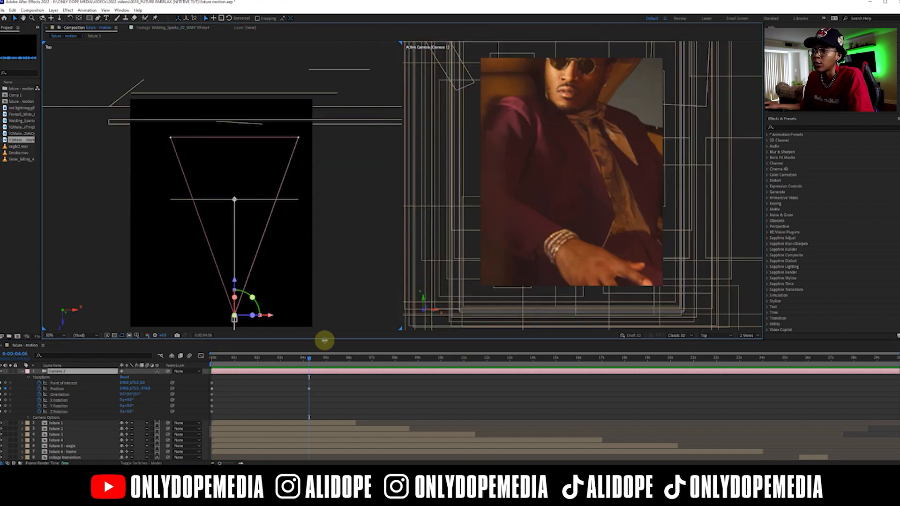
At 4:06, move the future 2 layer farther back along the Z axis and hide all layers behind it.
left_click(325, 423)
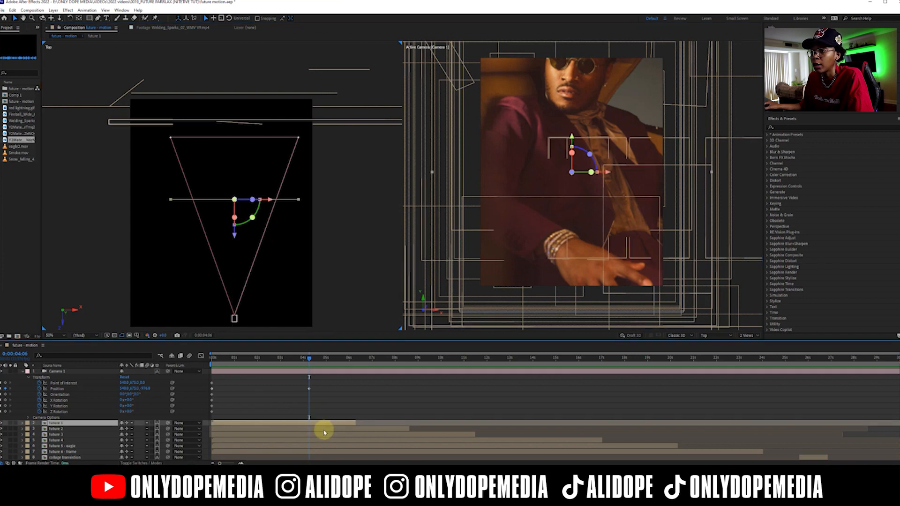
left_click(323, 430)
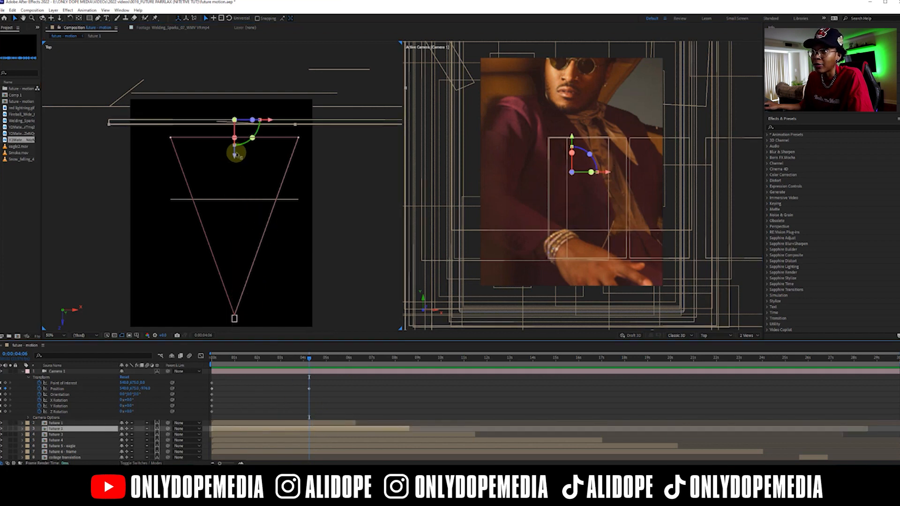
left_click_drag(234, 153, 235, 138)
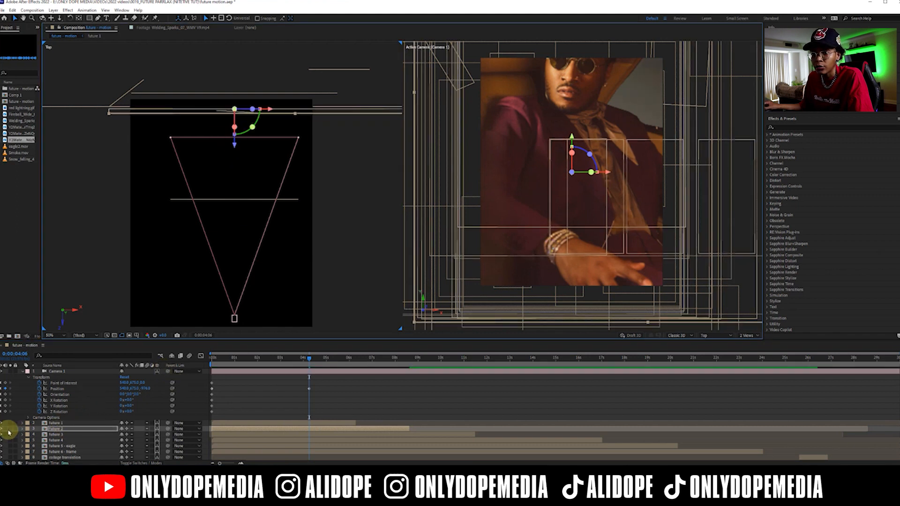
scroll(2, 452, "down", 2)
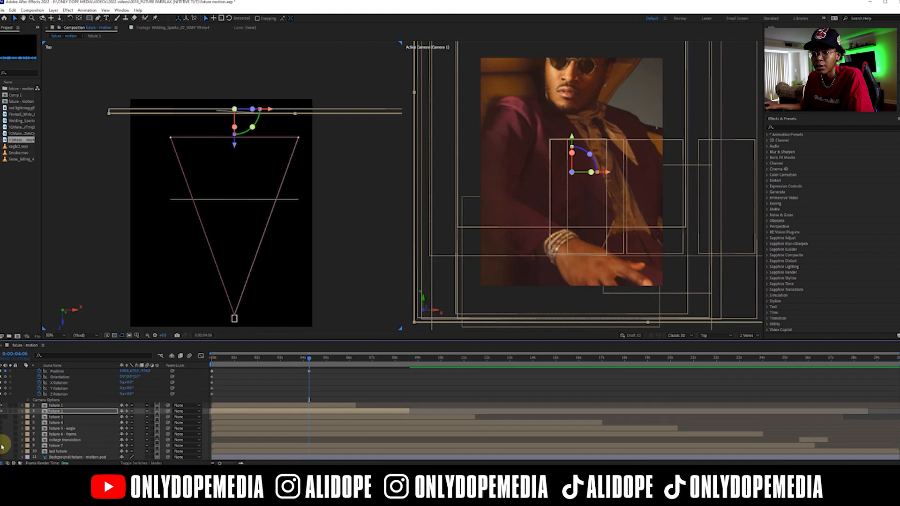
scroll(2, 438, "up", 2)
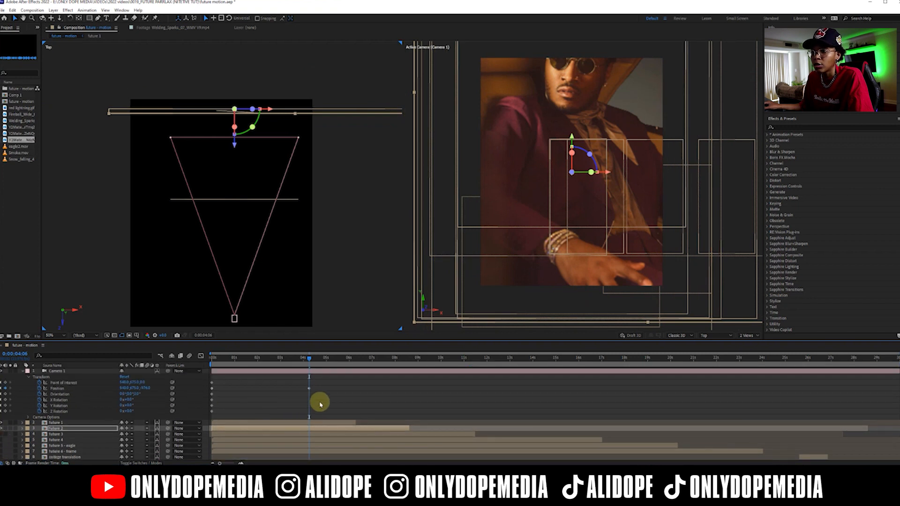
Keyframe Camera 1 at 4:06 by moving it forward along the Z axis, through the future 1 layer toward future 2.
left_click(288, 422)
left_click(309, 374)
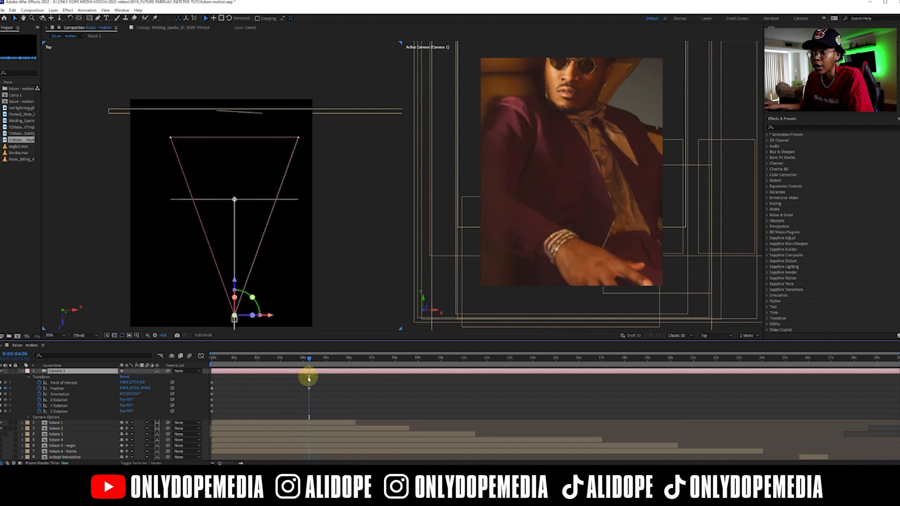
left_click(311, 425)
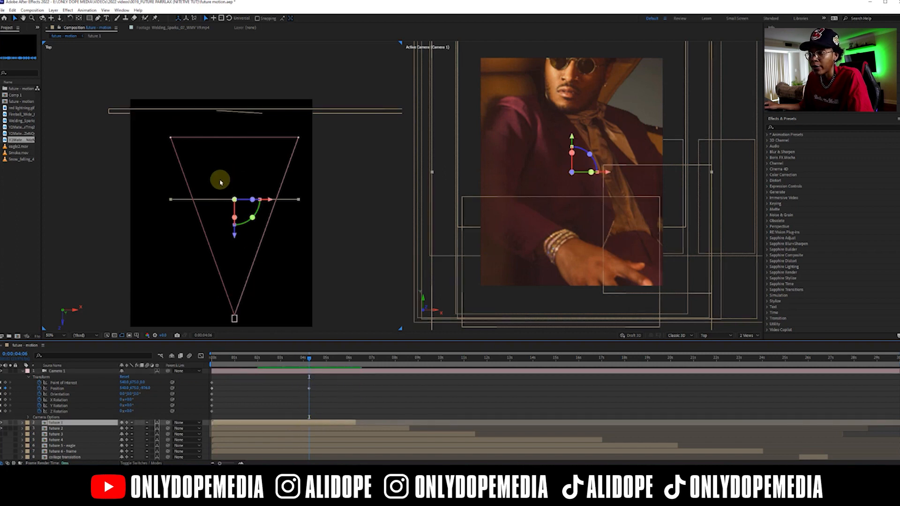
left_click(308, 373)
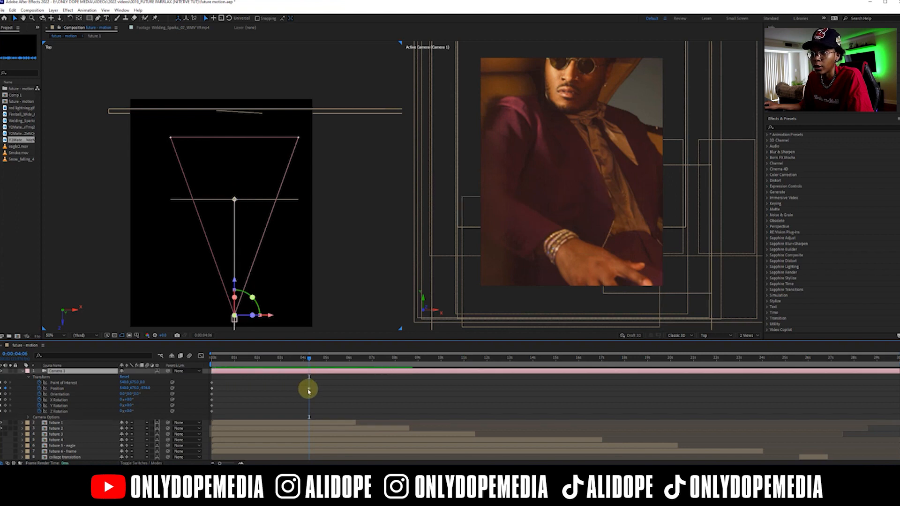
left_click(234, 283)
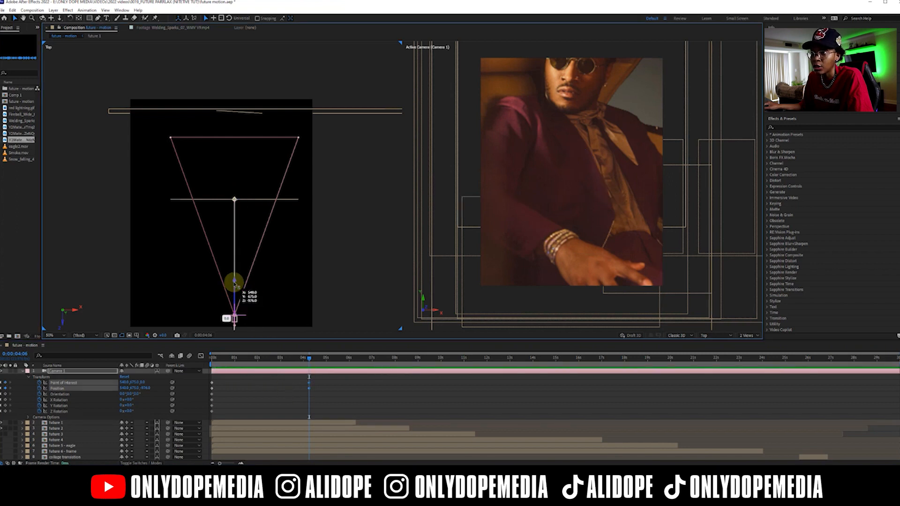
left_click_drag(234, 284, 242, 177)
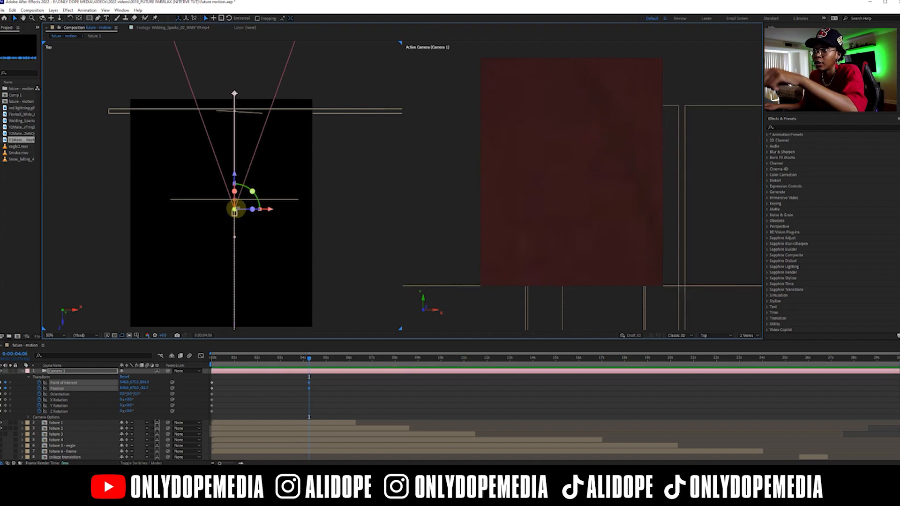
left_click_drag(234, 177, 234, 156)
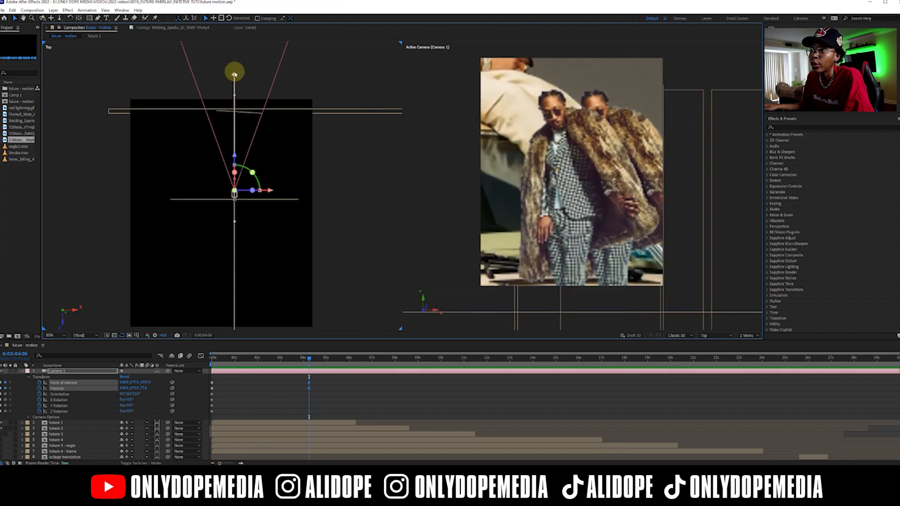
At 4:06, move the future 2 layer farther back along the Z axis, away from Camera 1.
left_click(311, 428)
key("period")
key("comma")
left_click_drag(239, 139, 239, 208)
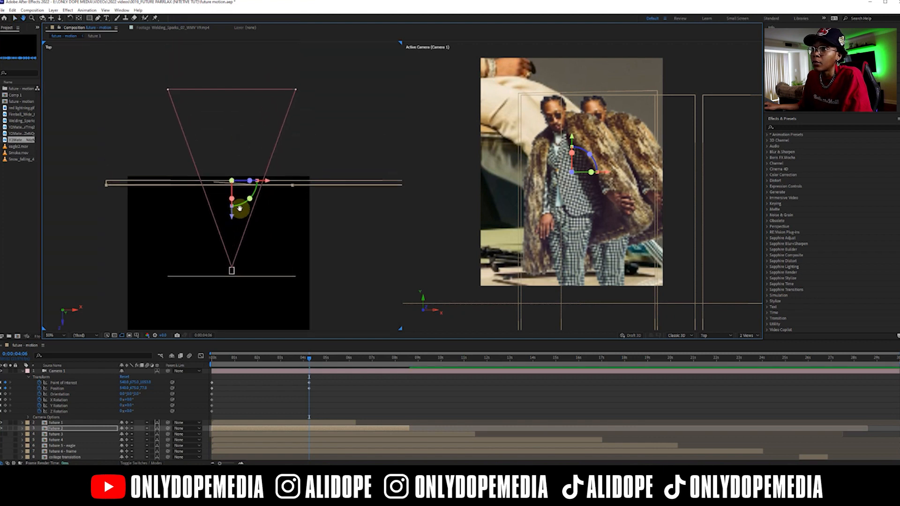
left_click(231, 271)
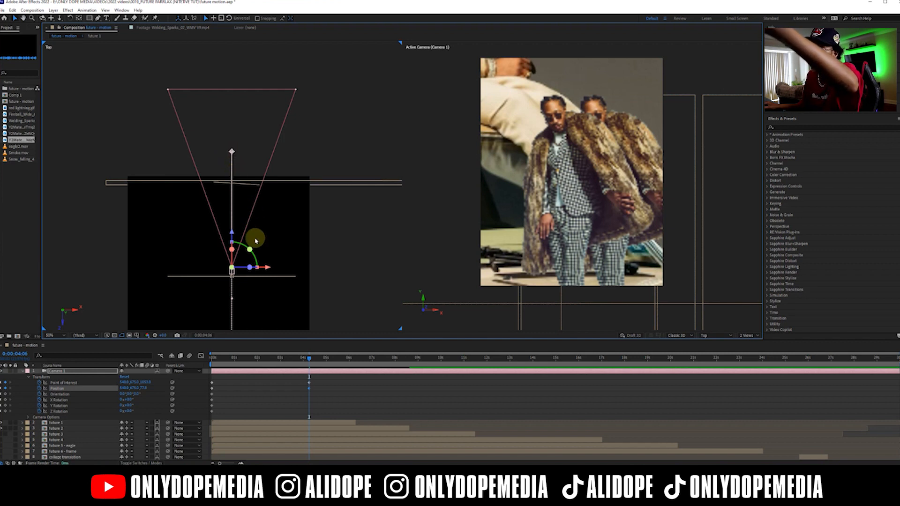
left_click(306, 428)
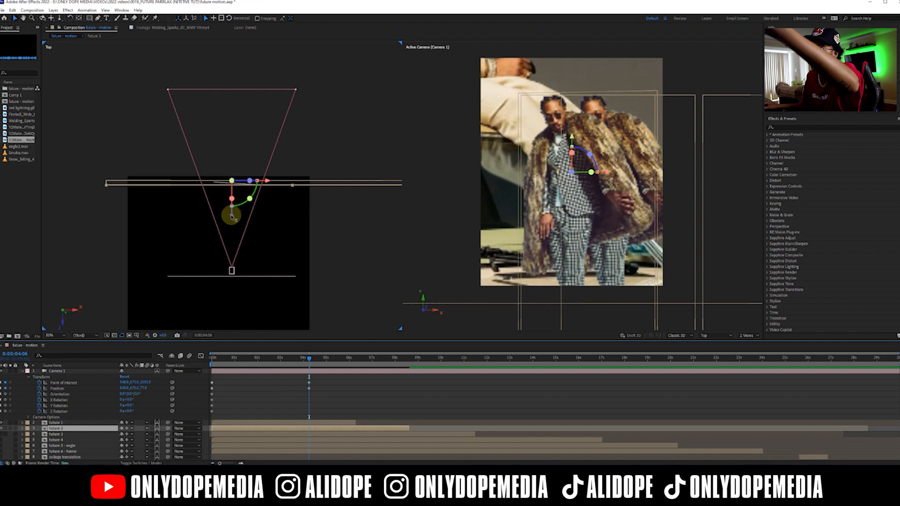
left_click_drag(232, 215, 239, 123)
left_click(305, 372)
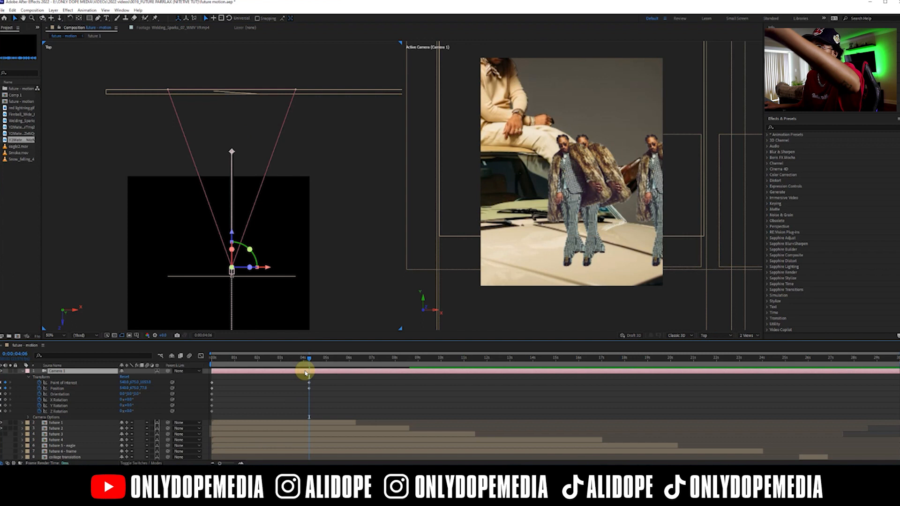
Scale the future 2 layer down uniformly so that its picture of the man on the car fits the camera frame.
left_click(304, 428)
key("s")
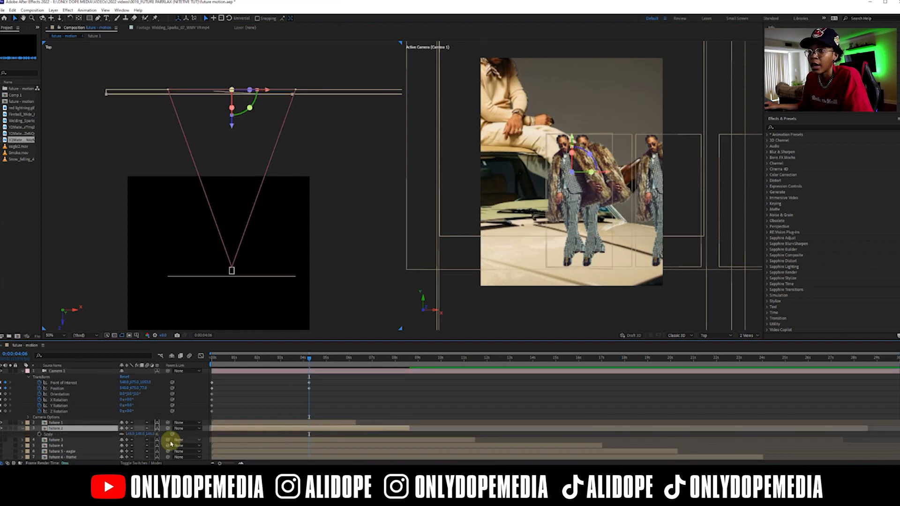
left_click_drag(149, 433, 229, 288)
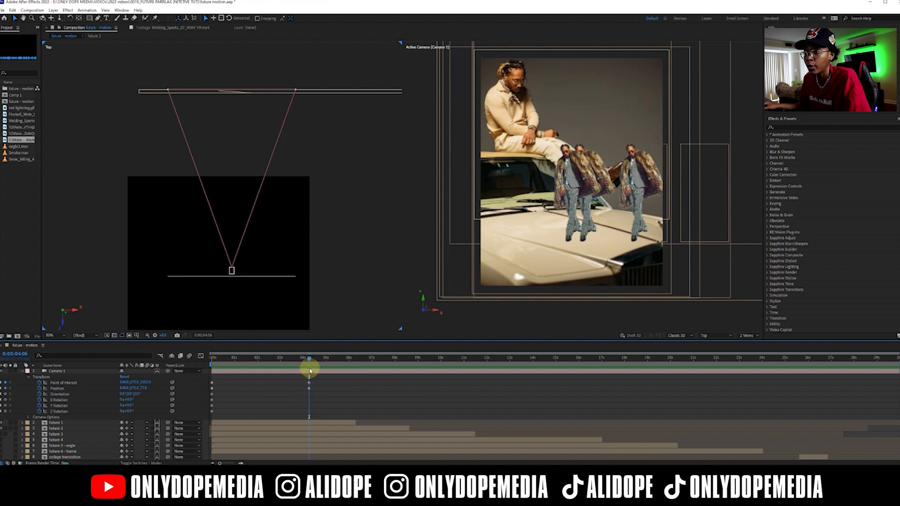
mouse_move(308, 361)
left_mouse_down()
mouse_move(210, 359)
mouse_move(317, 349)
mouse_move(309, 349)
left_mouse_up()
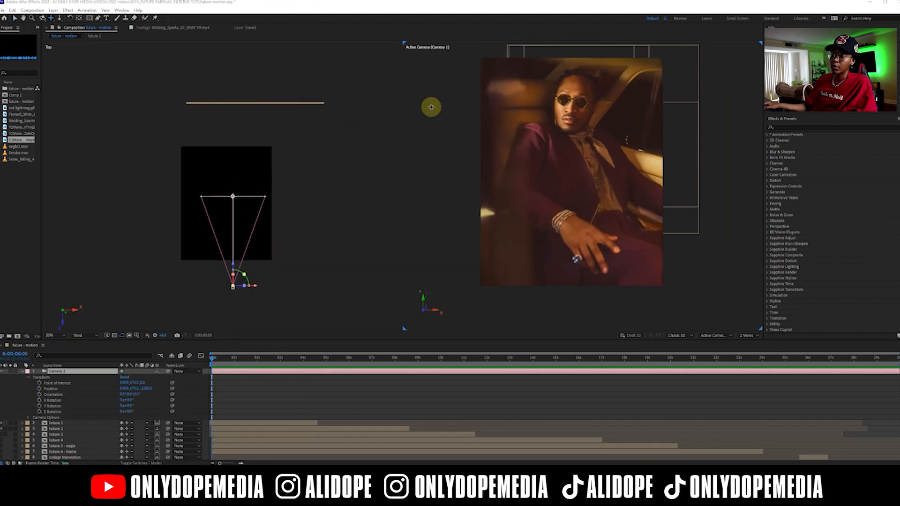
At the start of the timeline, turn on keyframing for all of Camera 1's transform properties, from Point of Interest through Z Rotation.
left_click(255, 430)
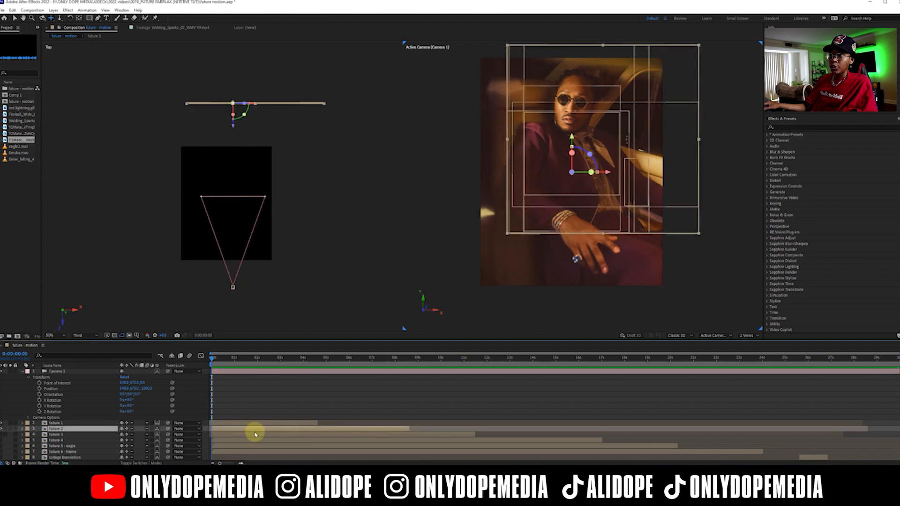
left_click(255, 371)
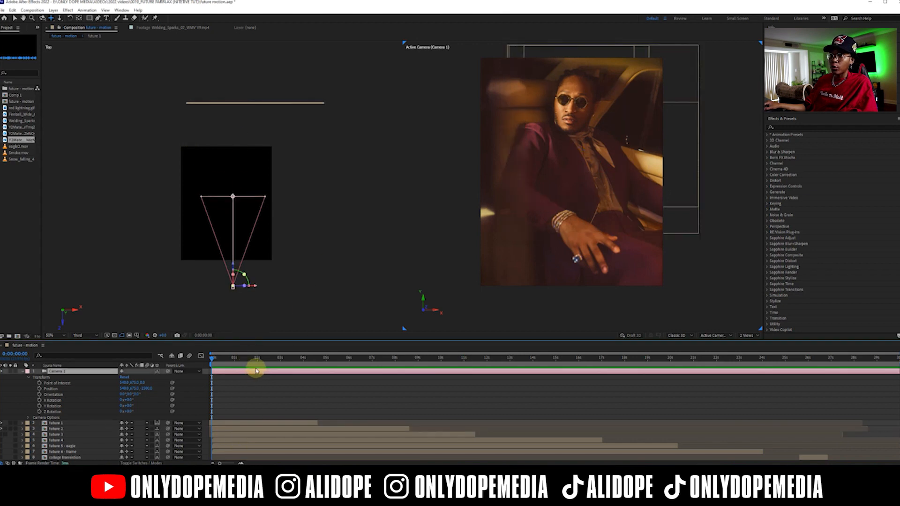
scroll(242, 218, "up", 2)
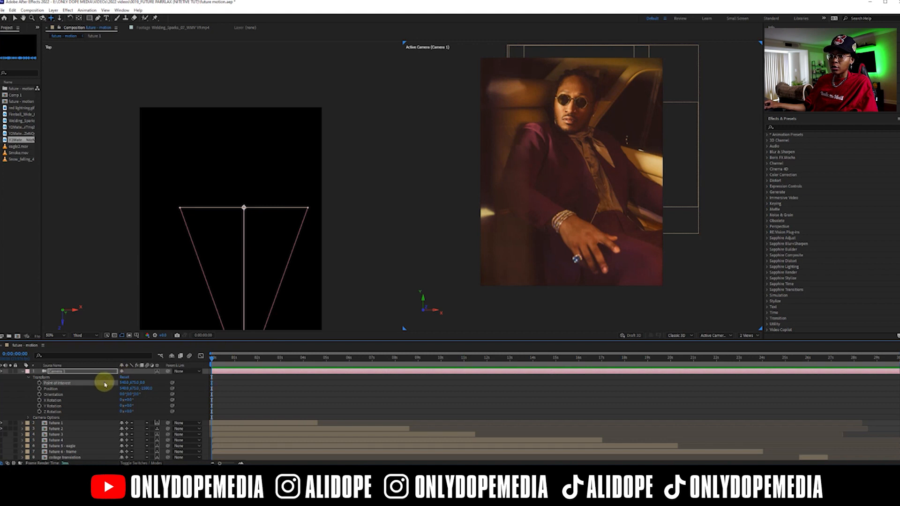
scroll(244, 209, "down", 2)
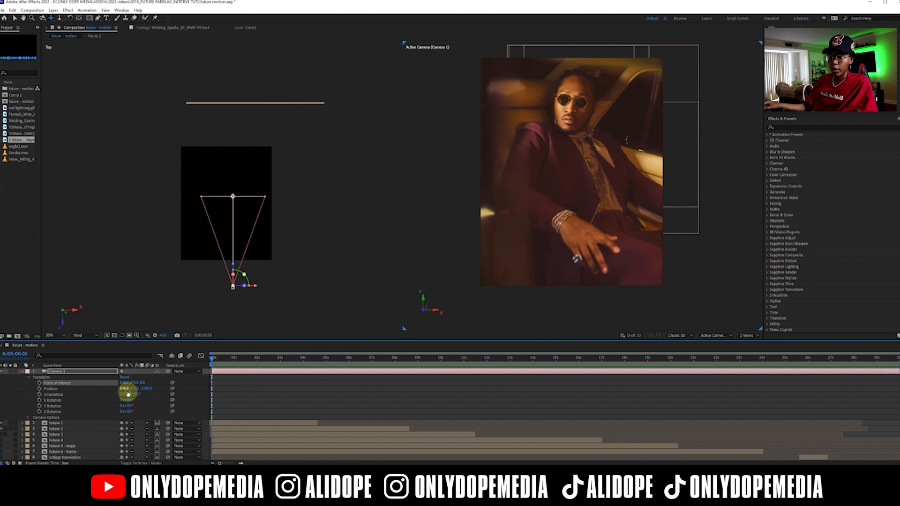
left_click_drag(38, 386, 38, 411)
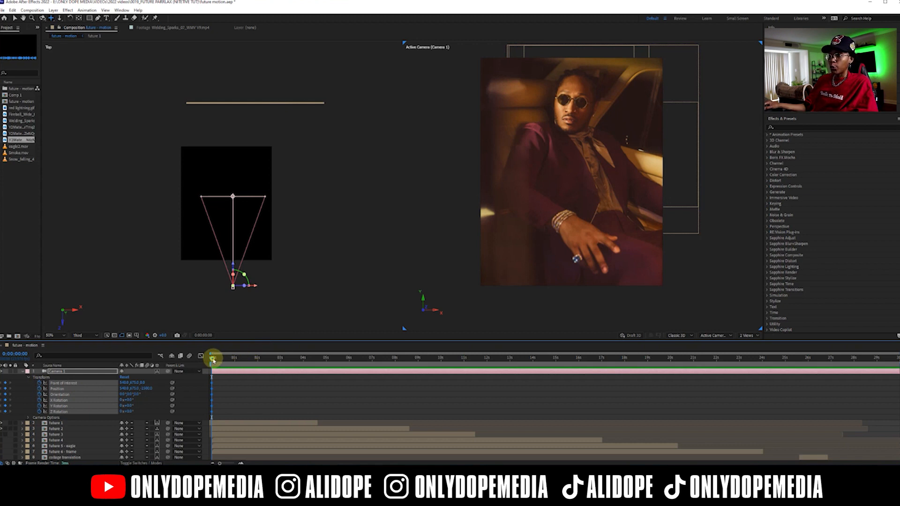
Keyframe Camera 1 at 3:17 by moving it sideways and forward through the car window of the future 1 picture.
left_click_drag(220, 360, 297, 360)
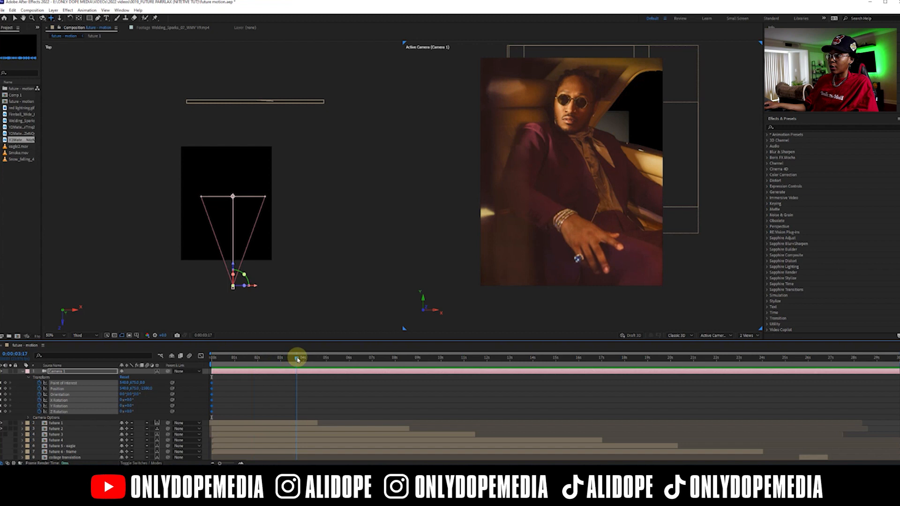
left_click(298, 424)
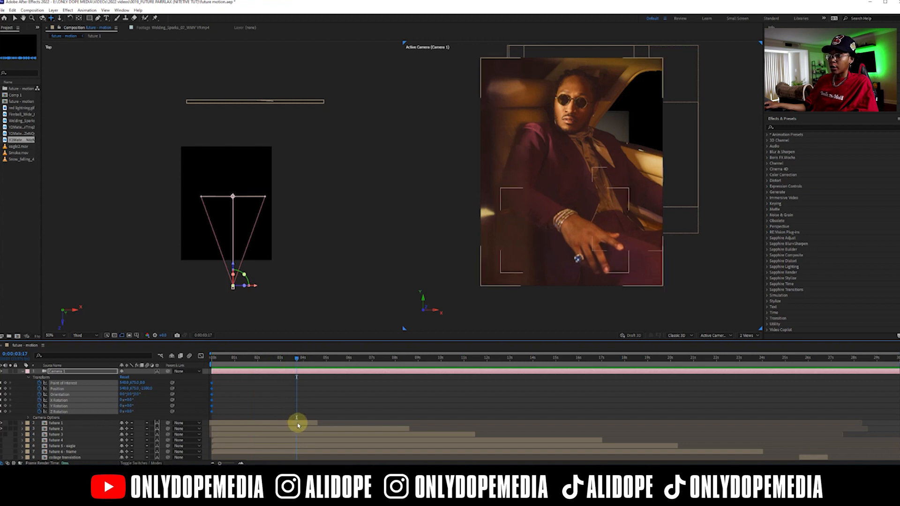
left_click(233, 389)
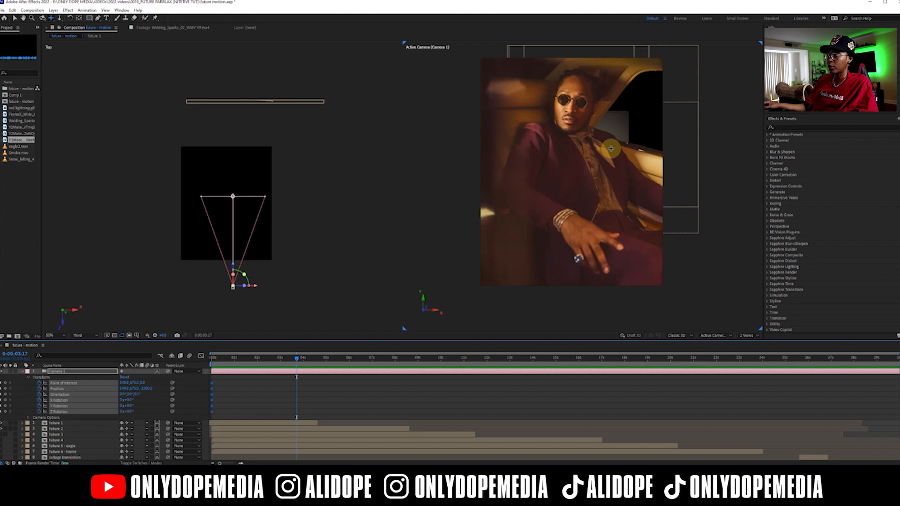
left_click_drag(600, 140, 573, 143)
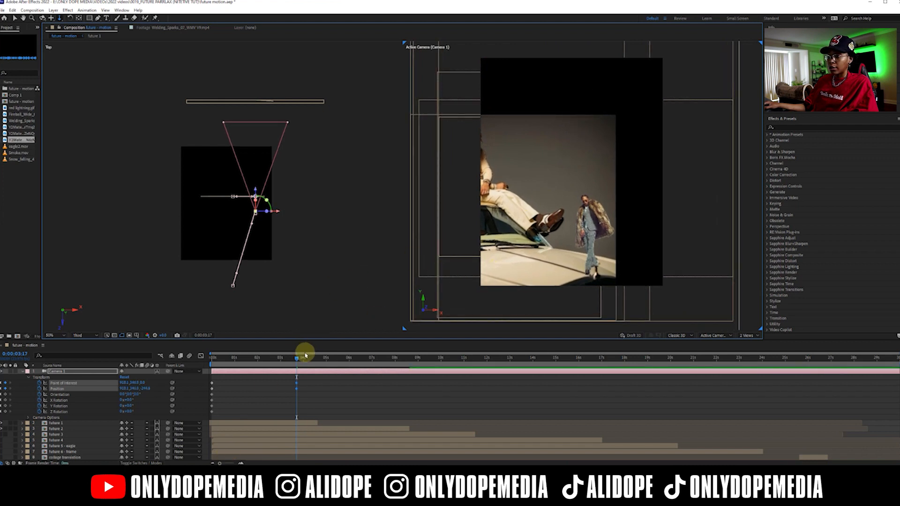
At 3:17, move the future 2 layer right and up into the camera frame and scale it to about 121%.
left_click(296, 430)
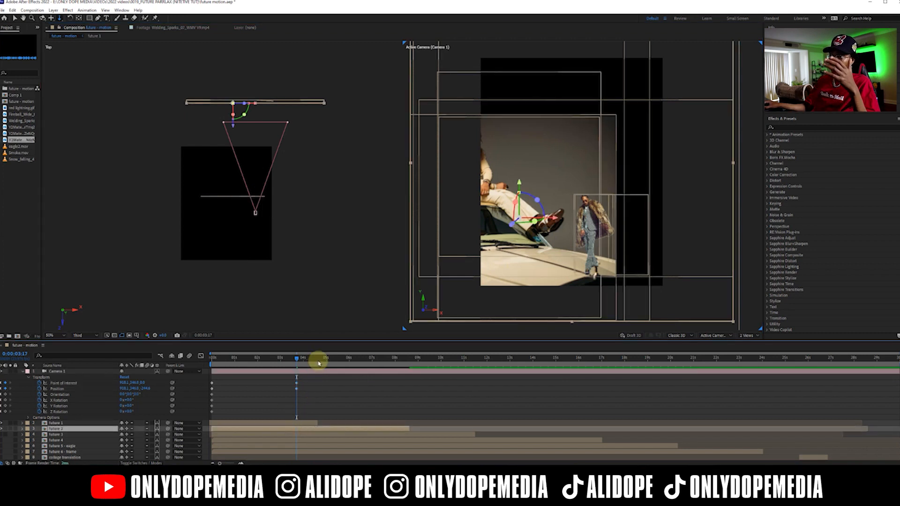
key("2")
left_click(528, 210)
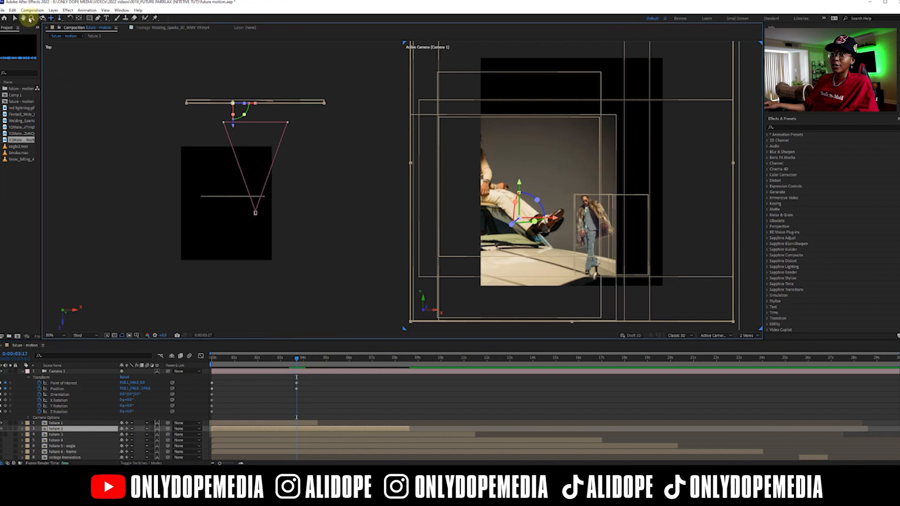
left_click(15, 19)
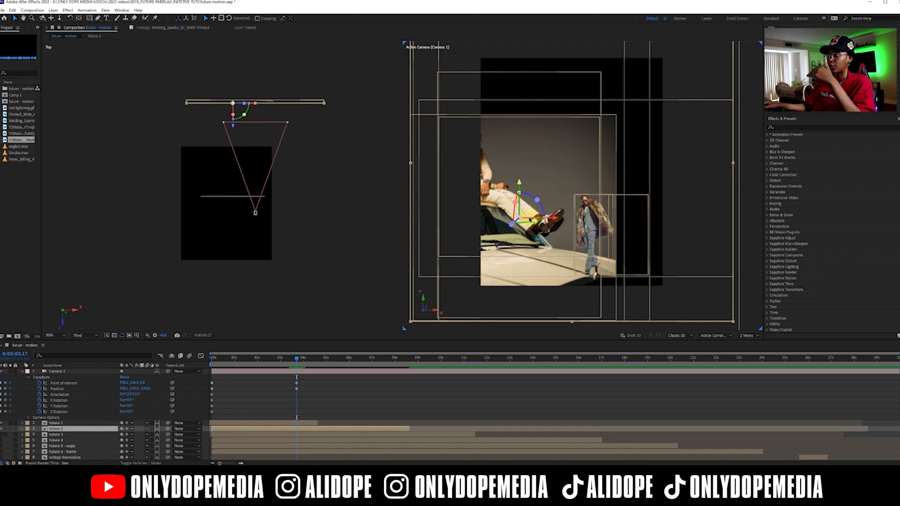
left_click_drag(529, 220, 588, 214)
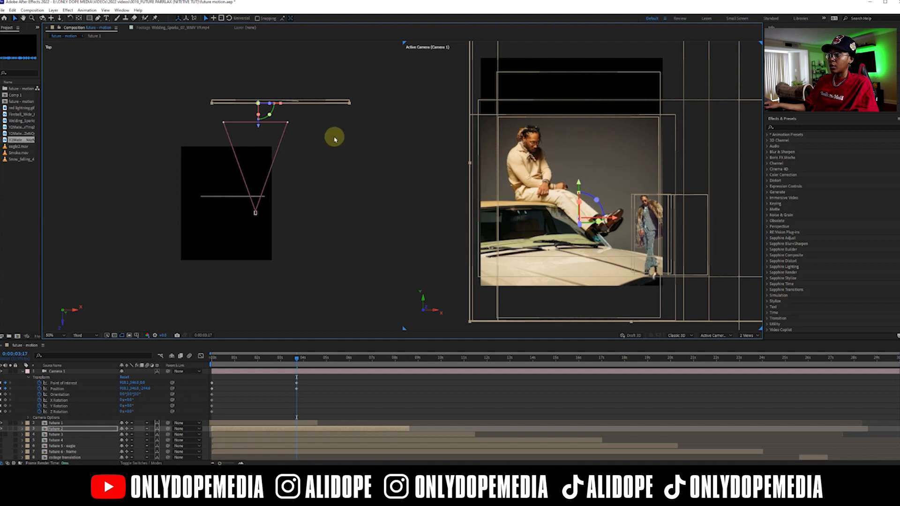
left_click_drag(580, 181, 583, 138)
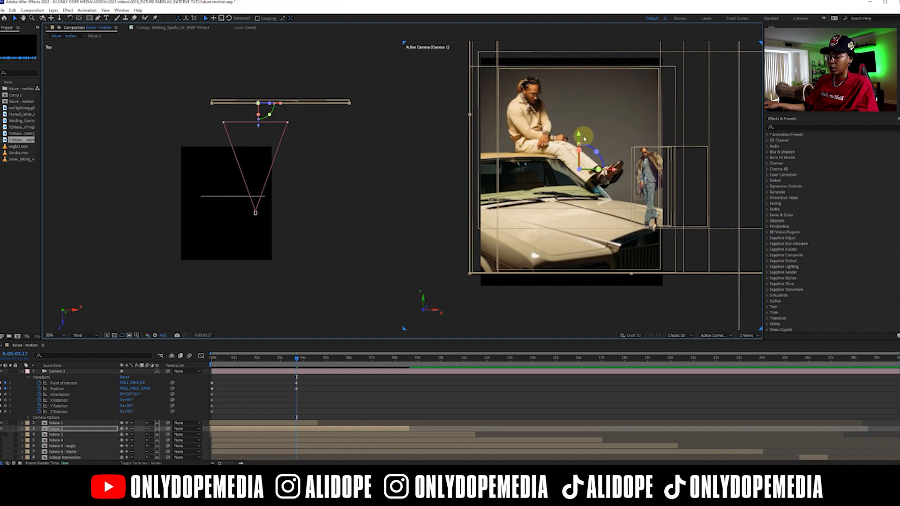
key("s")
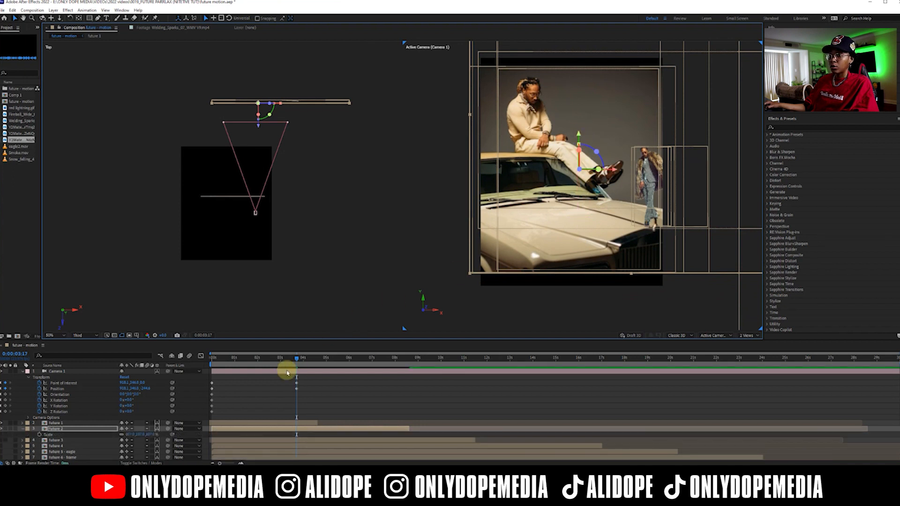
left_click_drag(149, 434, 152, 434)
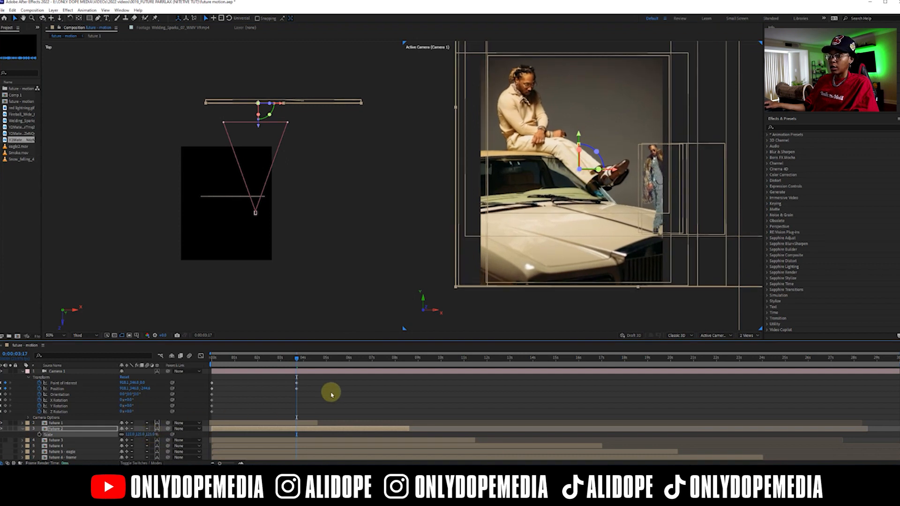
left_click_drag(287, 362, 255, 364)
left_click_drag(306, 432, 299, 432)
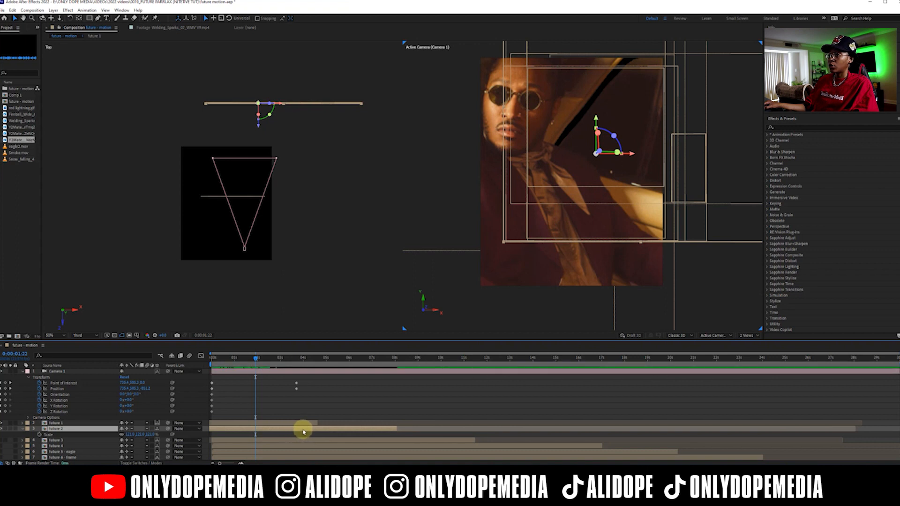
mouse_move(291, 432)
left_mouse_down()
mouse_move(282, 431)
mouse_move(289, 435)
left_mouse_up()
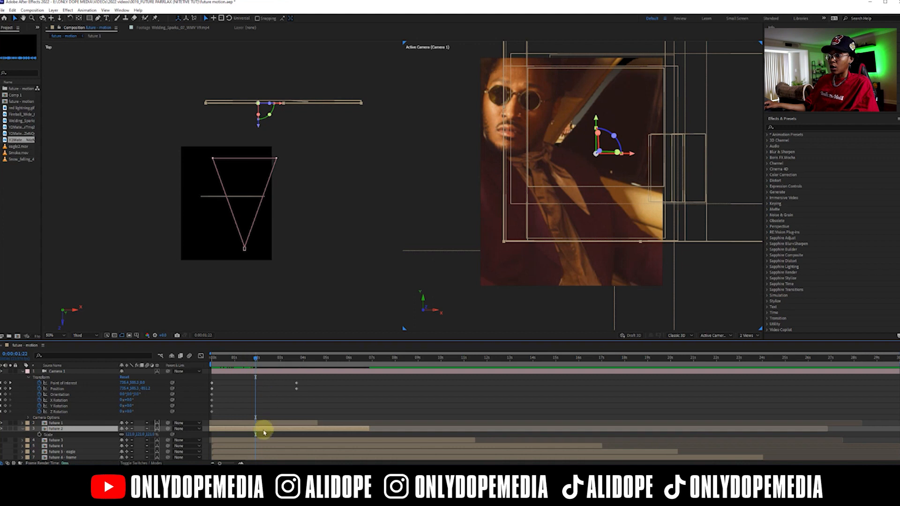
key("ctrl+z")
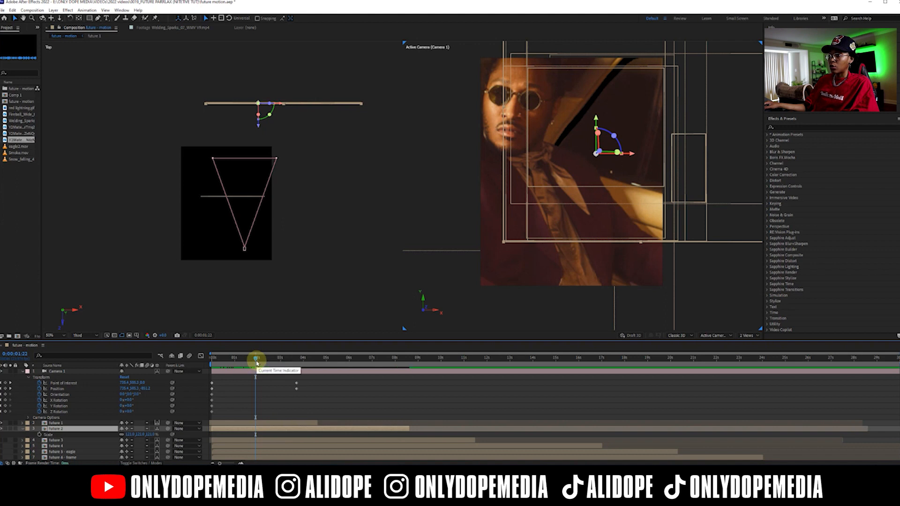
Open the future 2 composition and extend the starts of the man-on-car layer and the bottommost background layer back to about 3:23.
left_click_drag(260, 360, 293, 358)
left_click(291, 432)
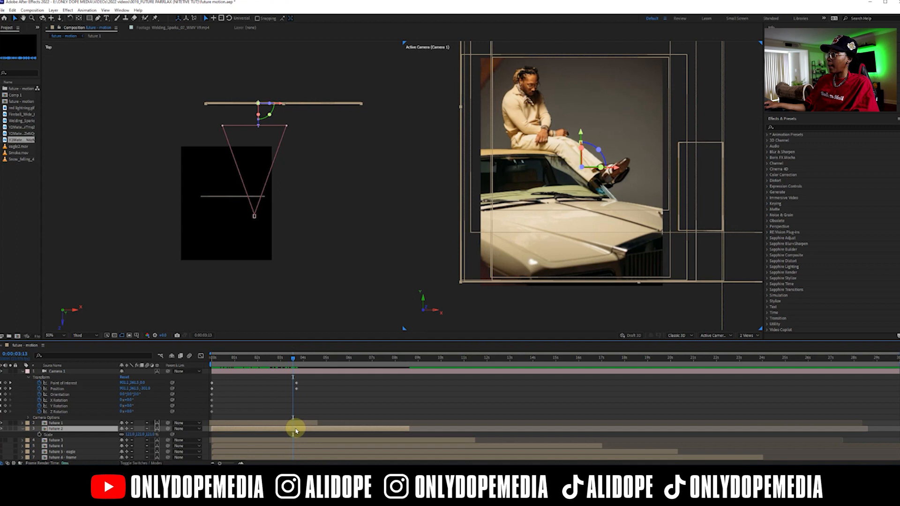
double_click(296, 431)
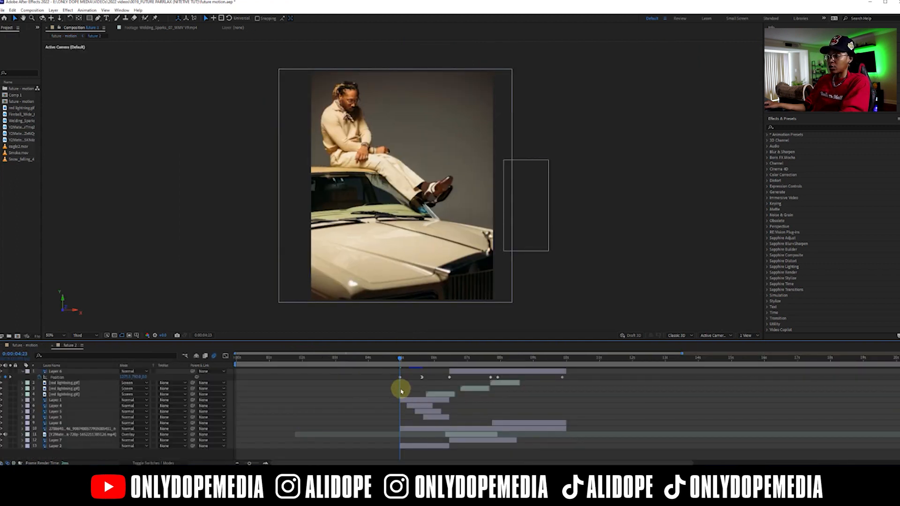
scroll(401, 391, "up", 4)
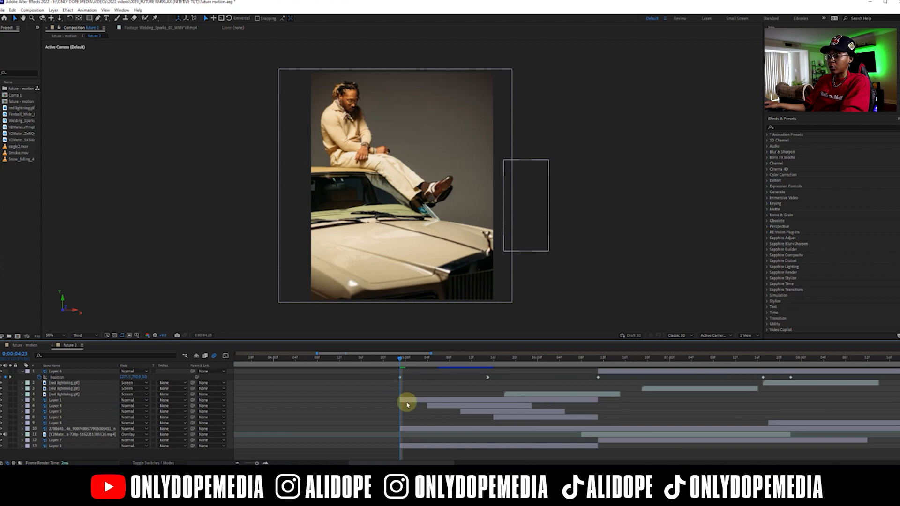
left_click(397, 428)
left_click_drag(351, 430, 276, 433)
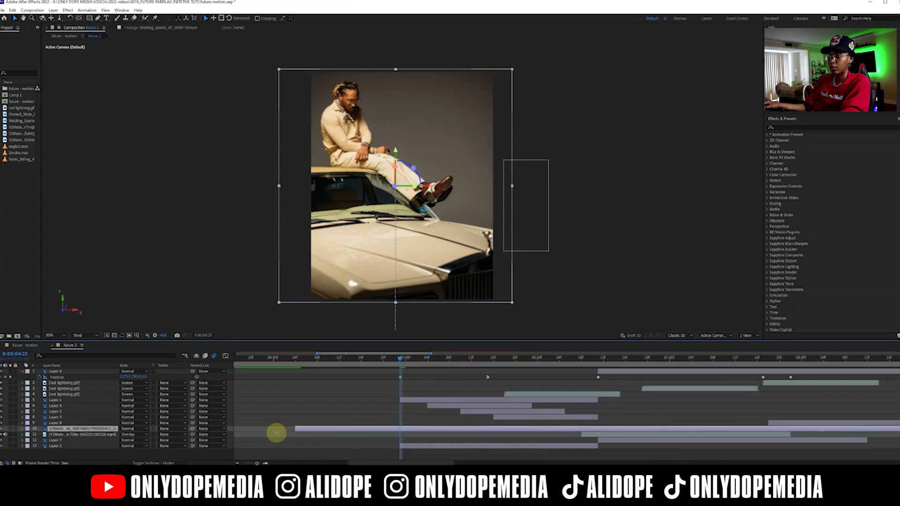
left_click_drag(401, 445, 268, 445)
left_click_drag(381, 357, 227, 368)
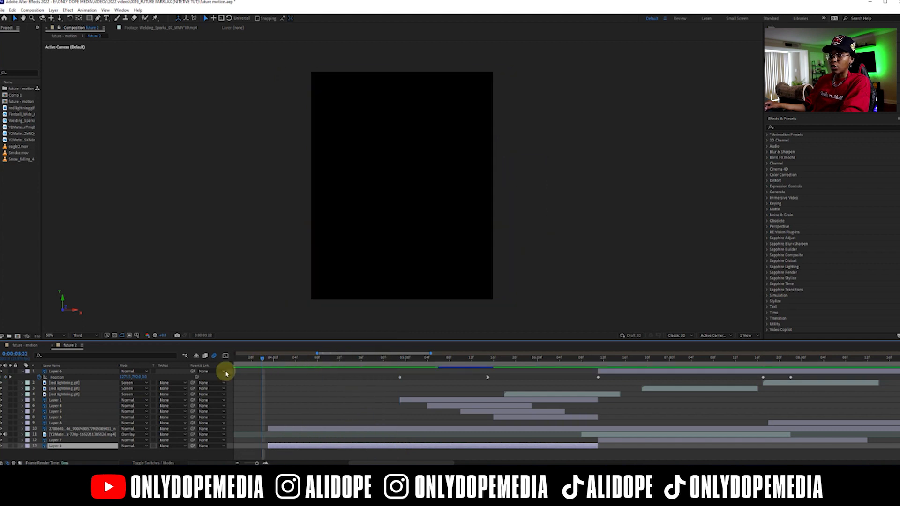
Extend the man-on-car and bottommost background layers in the future 2 composition back to 3:22, and scale the future 2 layer to about 128%.
left_click(26, 345)
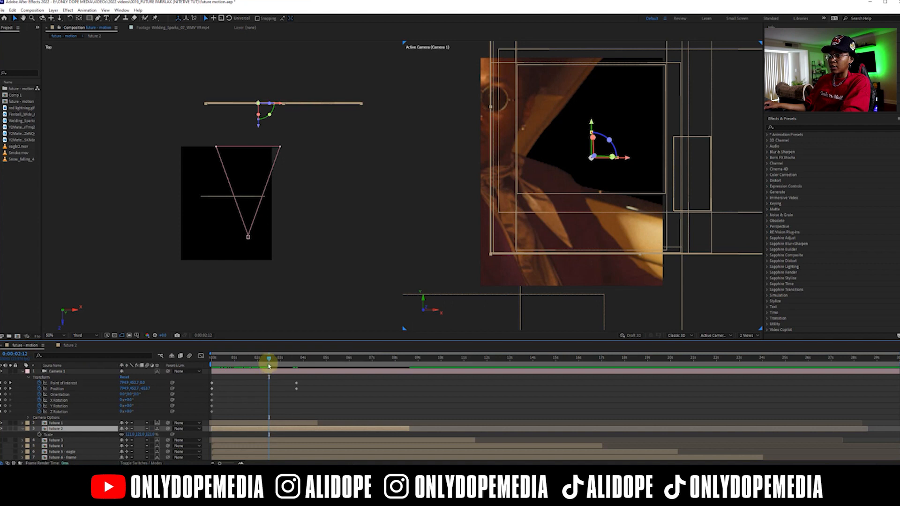
double_click(270, 430)
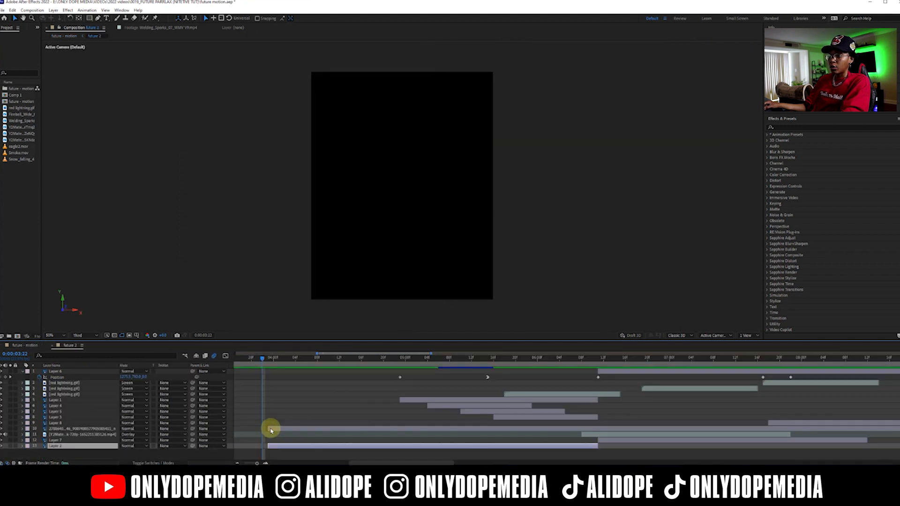
left_click_drag(268, 430, 261, 431)
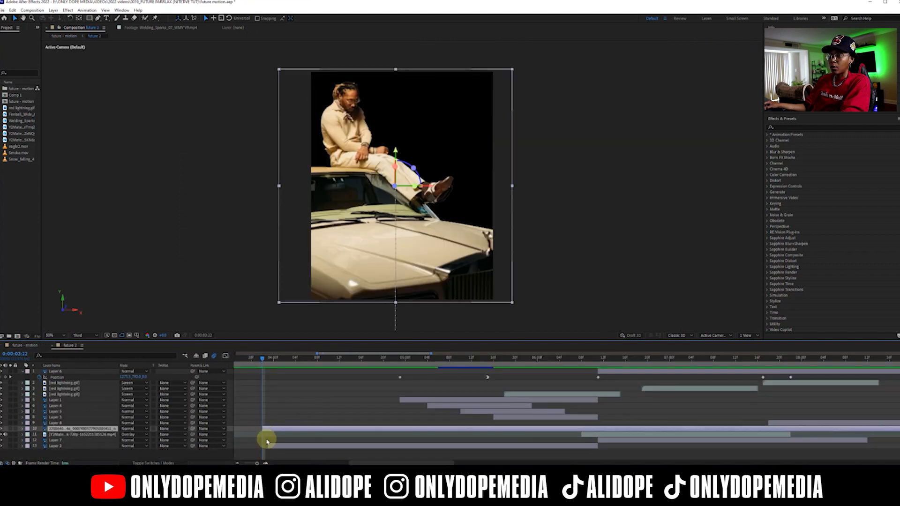
left_click(267, 445)
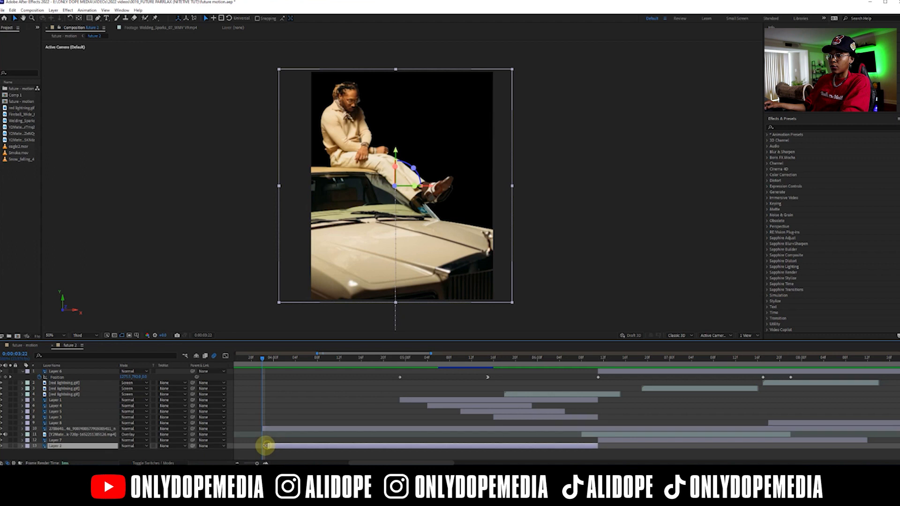
left_click(35, 346)
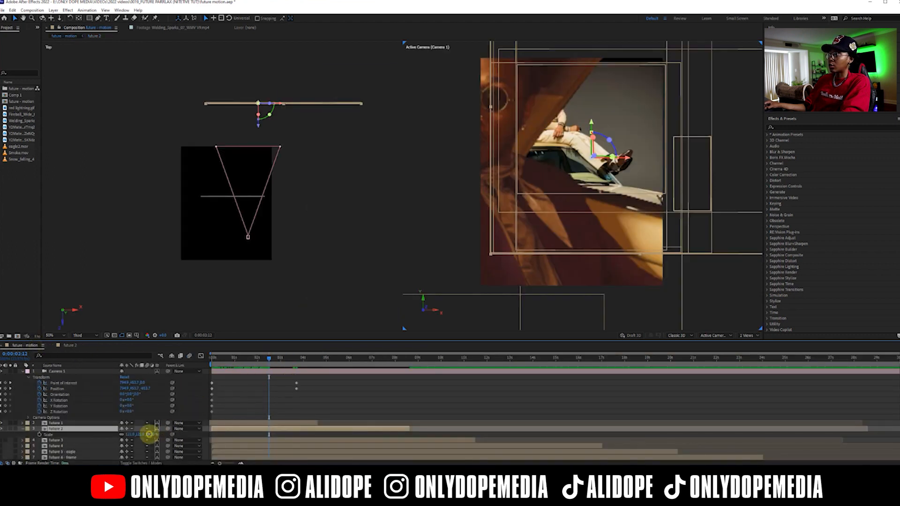
left_click_drag(149, 433, 151, 434)
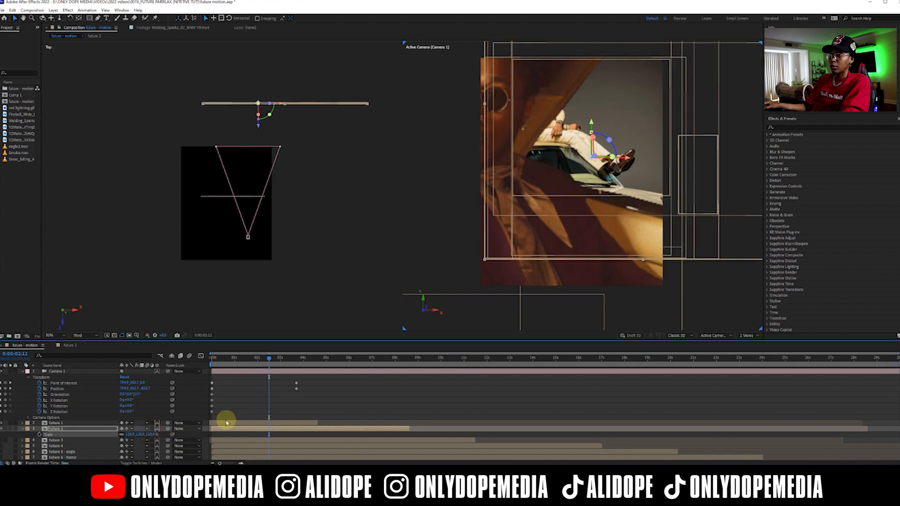
Reopen the future 2 composition and extend the starts of the man-on-car layer and the bottommost background layer back to 3:05.
mouse_move(261, 363)
left_mouse_down()
mouse_move(226, 364)
mouse_move(249, 369)
mouse_move(269, 357)
mouse_move(241, 358)
mouse_move(253, 357)
left_mouse_up()
left_click(257, 431)
double_click(257, 432)
left_click_drag(658, 415, 567, 434)
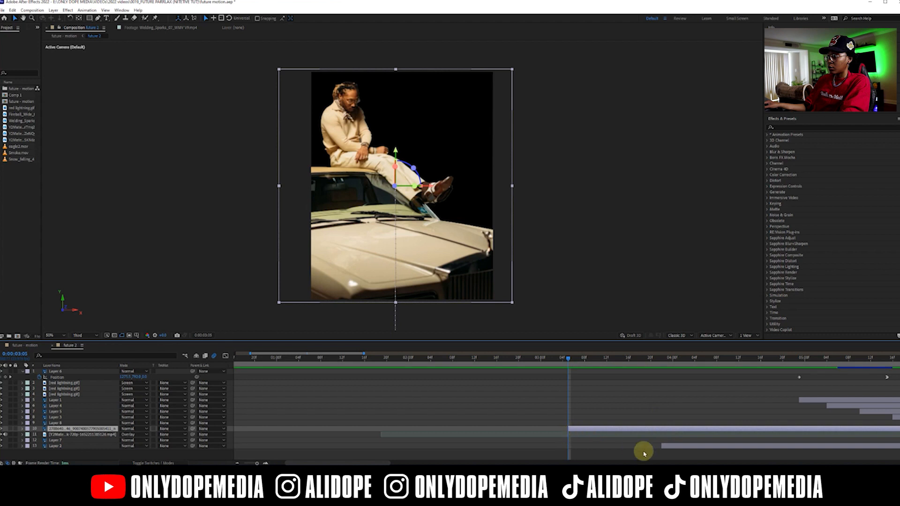
left_click_drag(661, 446, 569, 446)
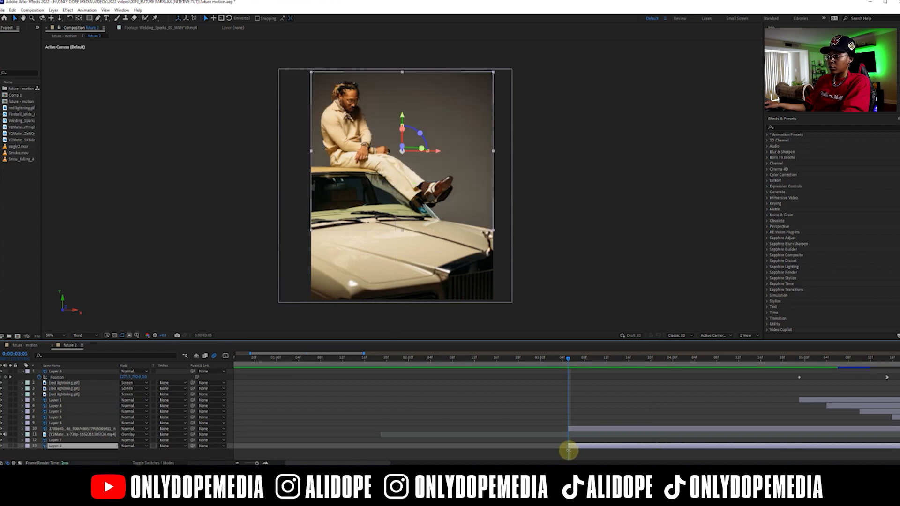
left_click(50, 347)
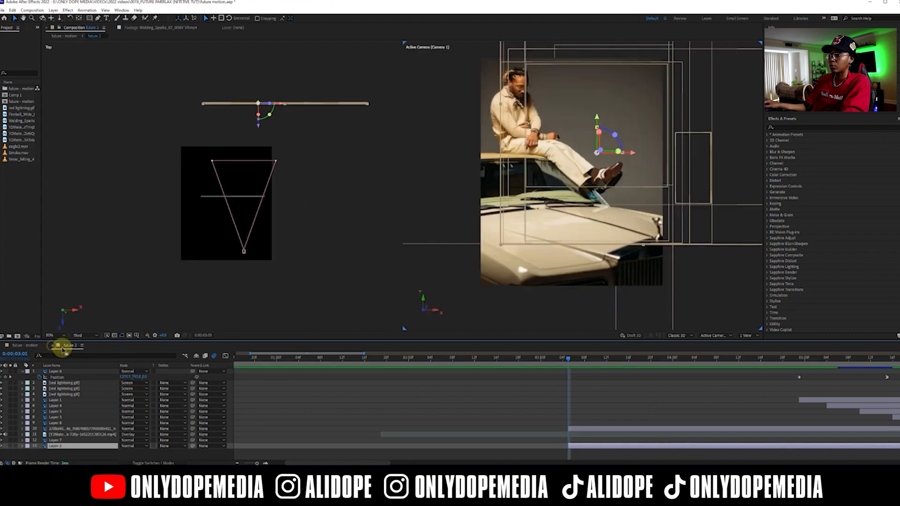
In the future - motion composition, scale the future 2 layer to about 144% so it fills the car window.
left_click(395, 414)
left_click_drag(252, 360, 257, 360)
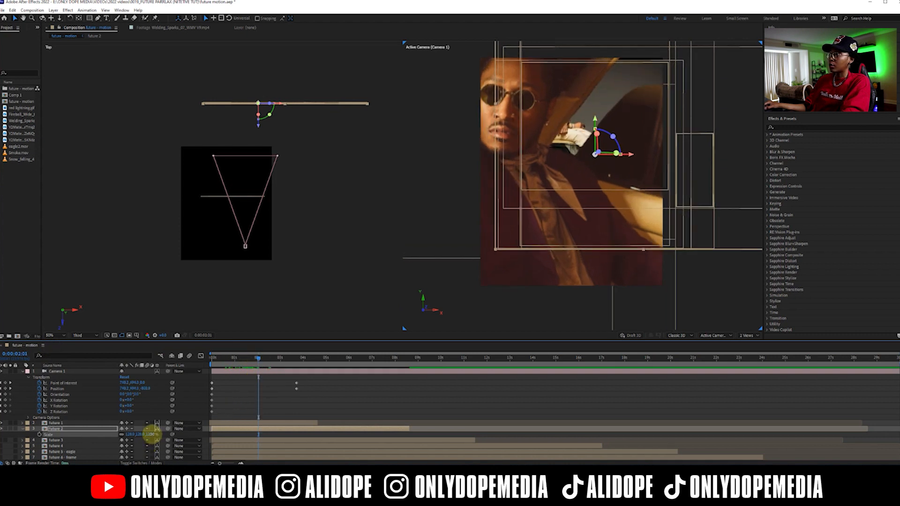
left_click_drag(153, 434, 154, 434)
left_click(227, 360)
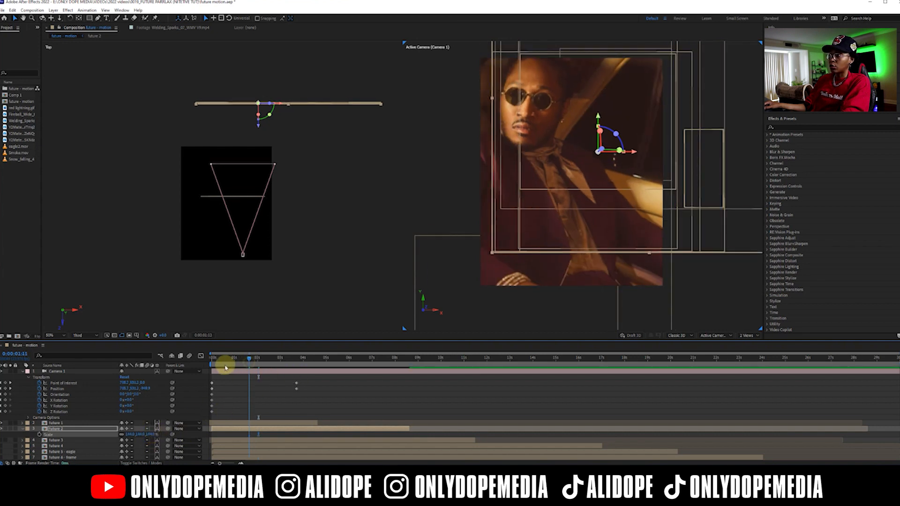
Keyframe the future 2 layer's scale from about 144% just before 3:17 down to about 126% at 4:01, and check the change.
left_click_drag(227, 368, 301, 435)
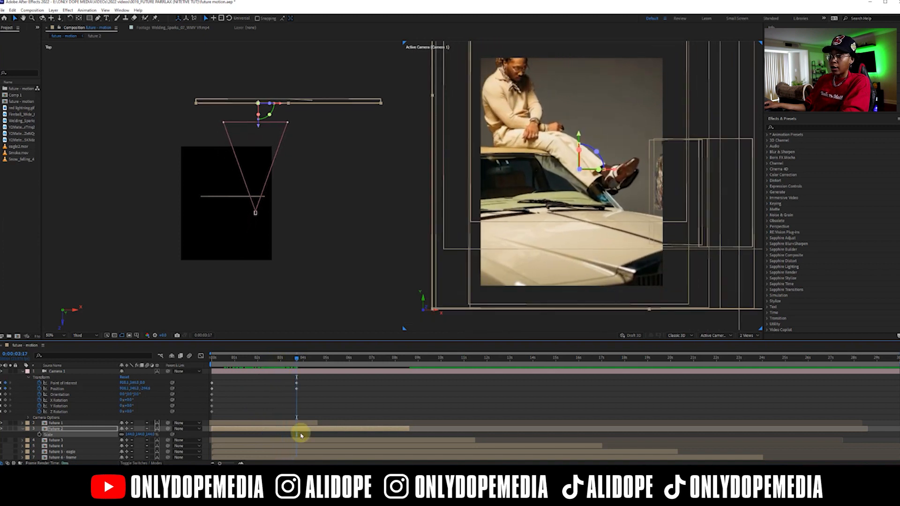
left_click(40, 435)
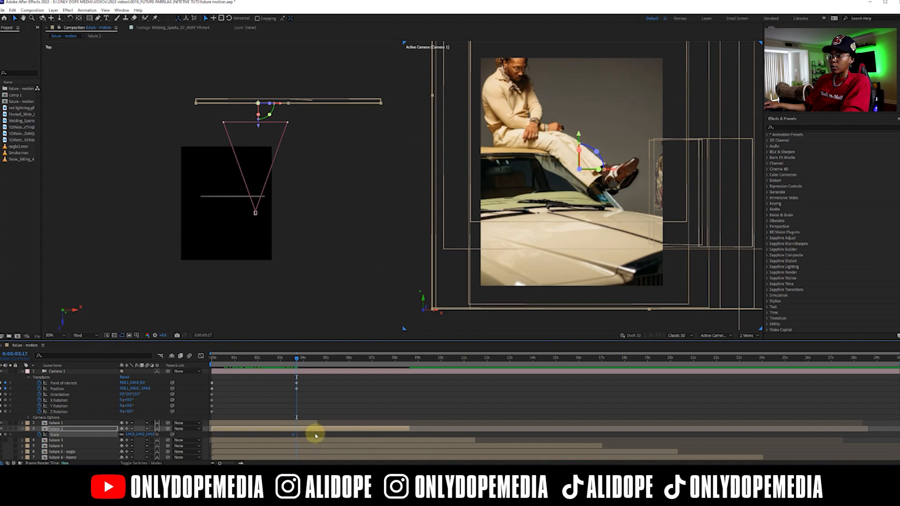
left_click_drag(298, 358, 304, 359)
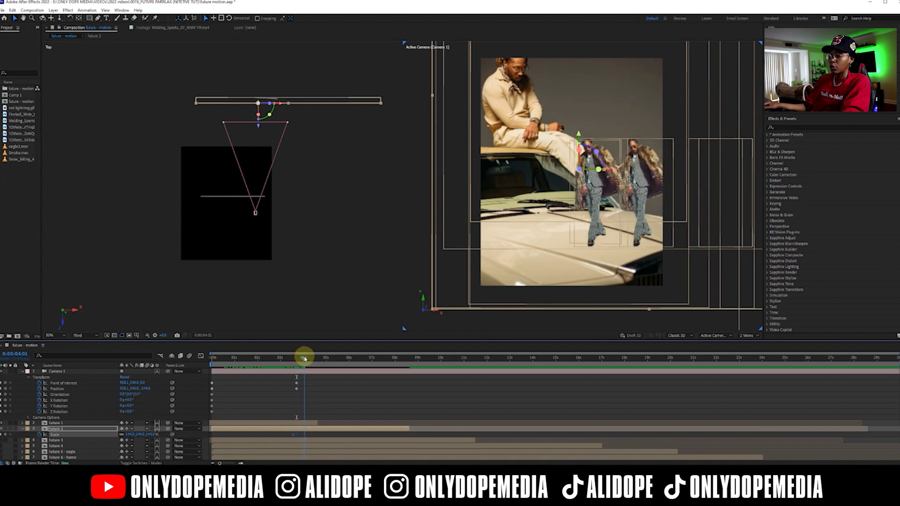
left_click(150, 434)
left_click_drag(150, 434, 146, 434)
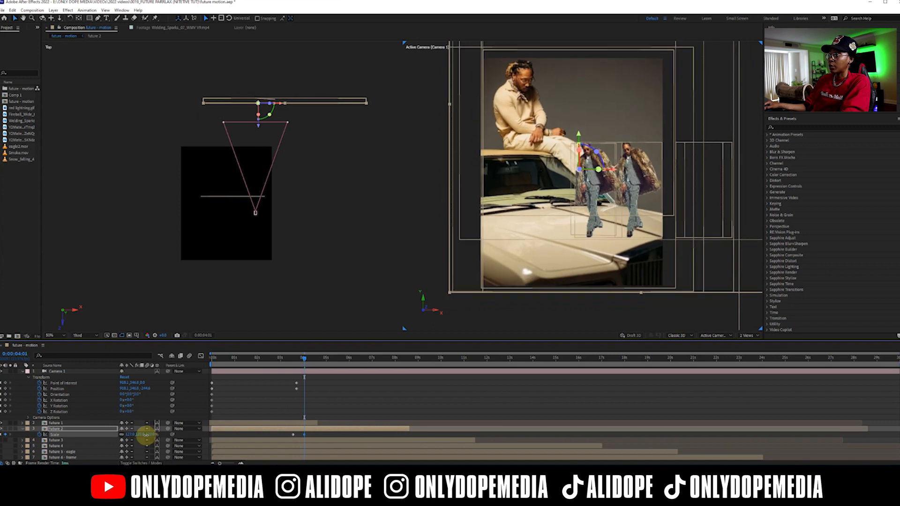
left_click(292, 358)
left_click_drag(292, 358, 306, 362)
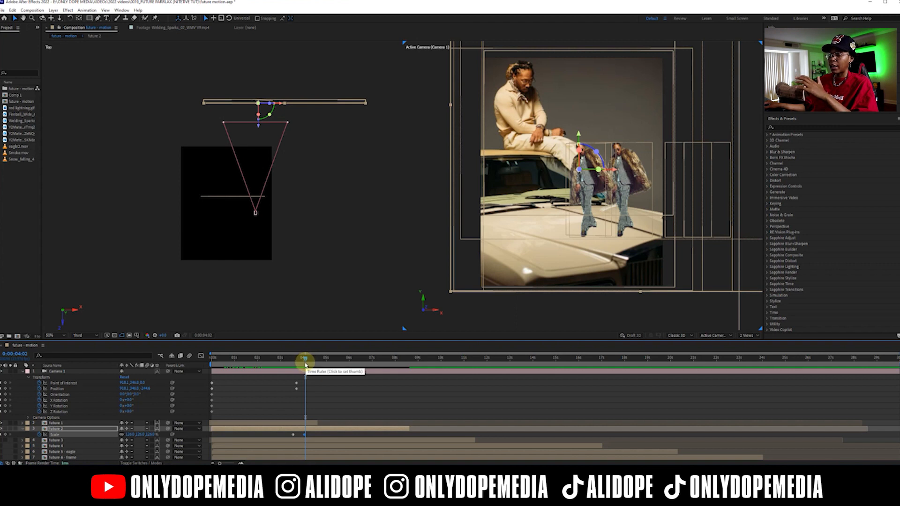
left_click(308, 362)
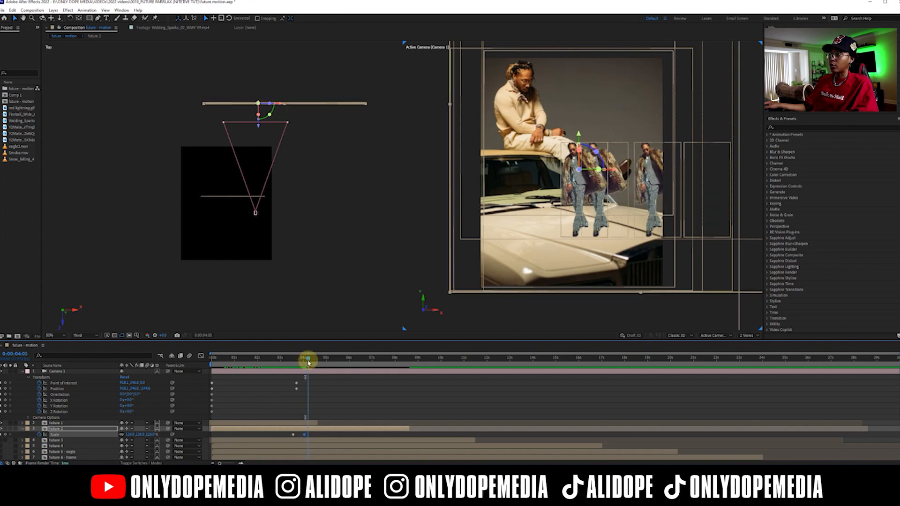
At 6:09, add keyframes to all of Camera 1's transform properties, from Point of Interest through Z Rotation, to hold the view.
left_click_drag(310, 362, 358, 366)
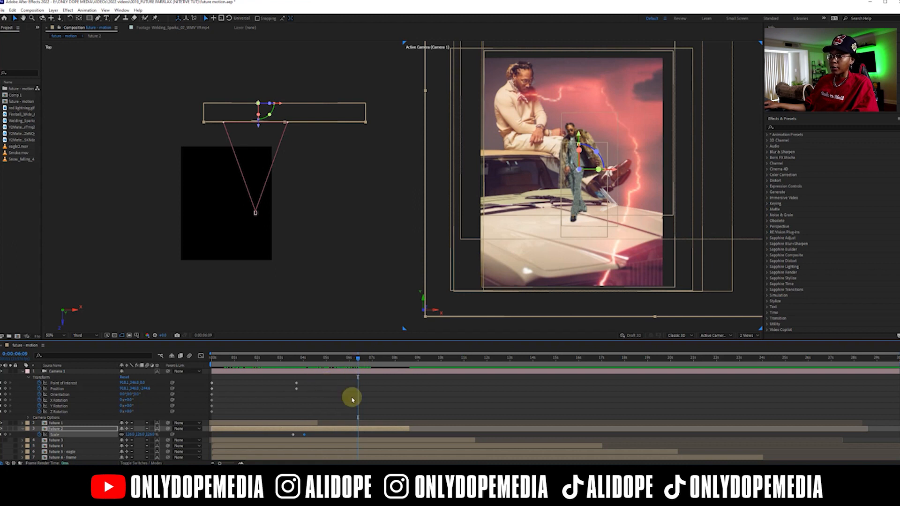
left_click(5, 383)
left_click(5, 388)
left_click(5, 394)
left_click(5, 399)
left_click(5, 406)
left_click(5, 411)
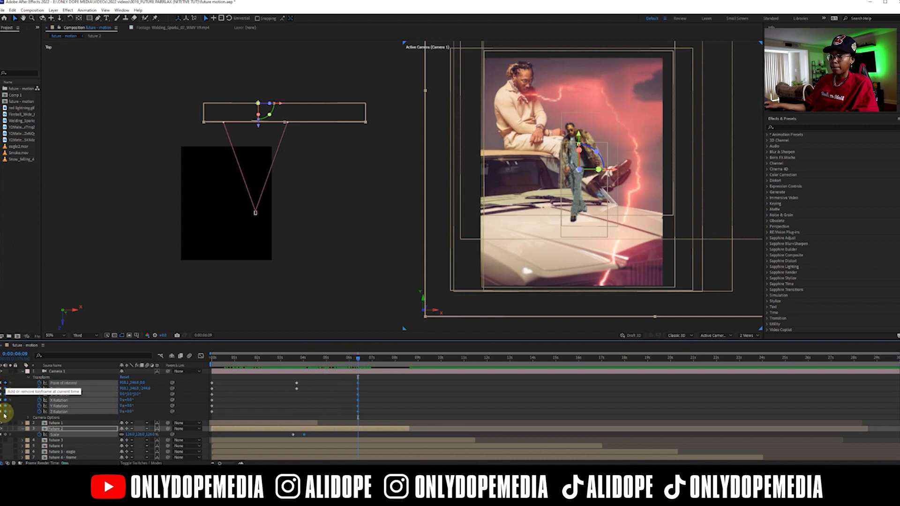
left_click(353, 401)
Show the future 3 layer and keyframe Camera 1 at 7:21 by moving it slightly forward in depth.
left_click_drag(334, 361, 364, 362)
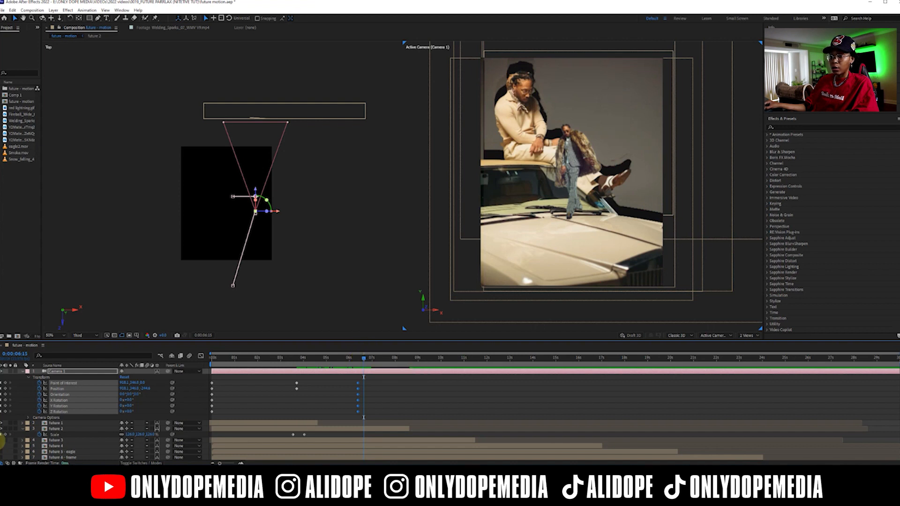
left_click(1, 441)
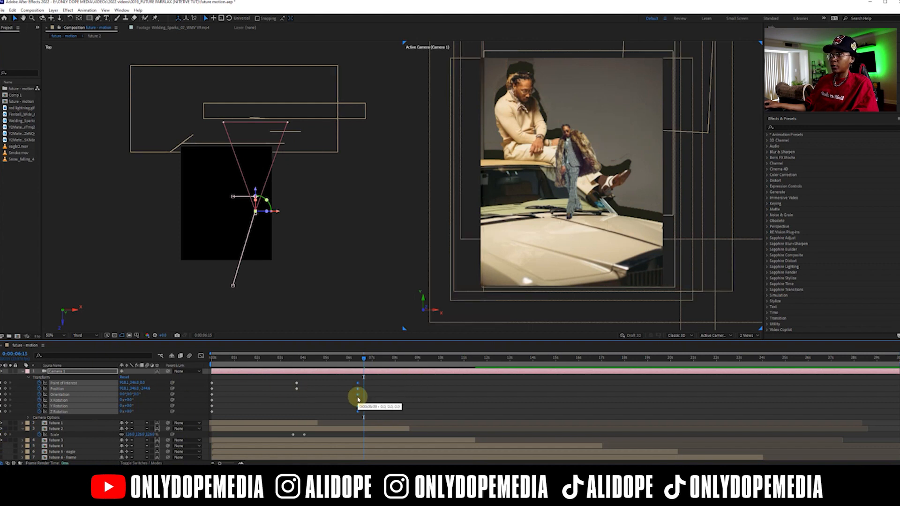
left_click_drag(411, 364, 392, 362)
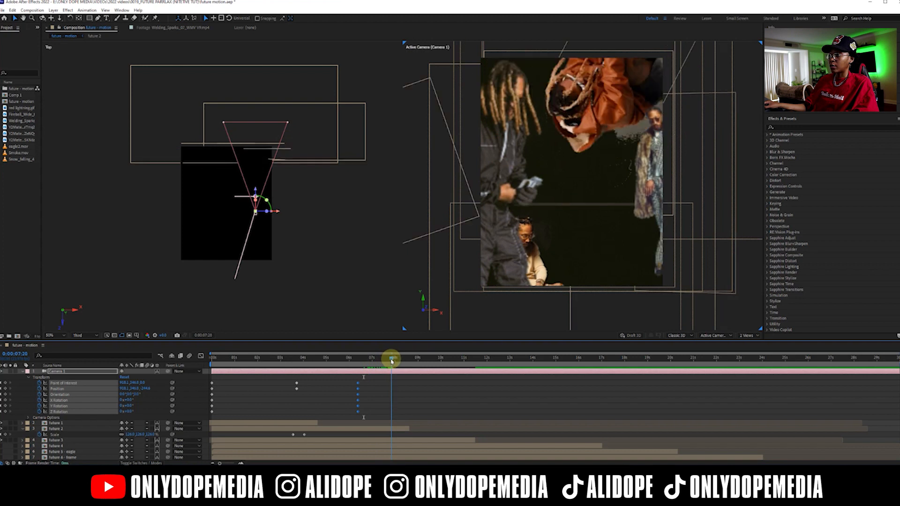
left_click_drag(392, 361, 394, 362)
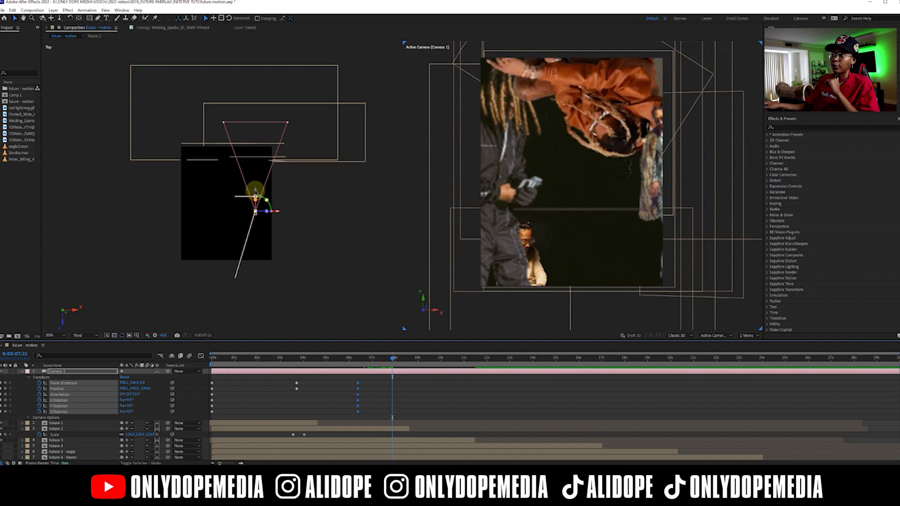
left_click_drag(255, 190, 255, 184)
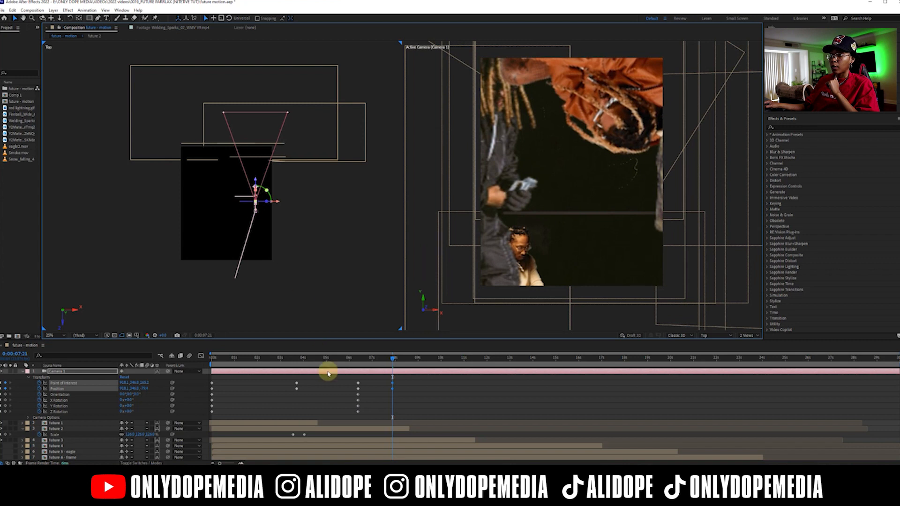
Move the future 3 layer farther back in depth, away from the camera, in the Top view.
left_click(344, 434)
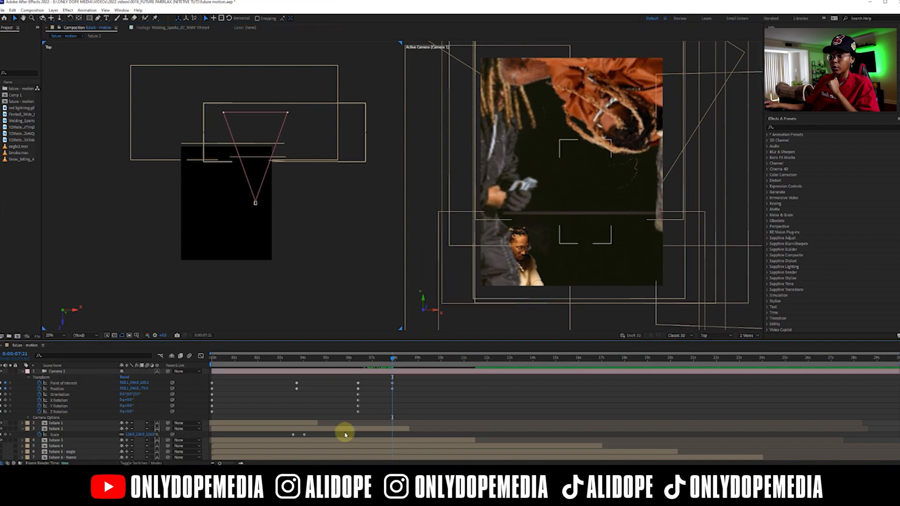
left_click(349, 441)
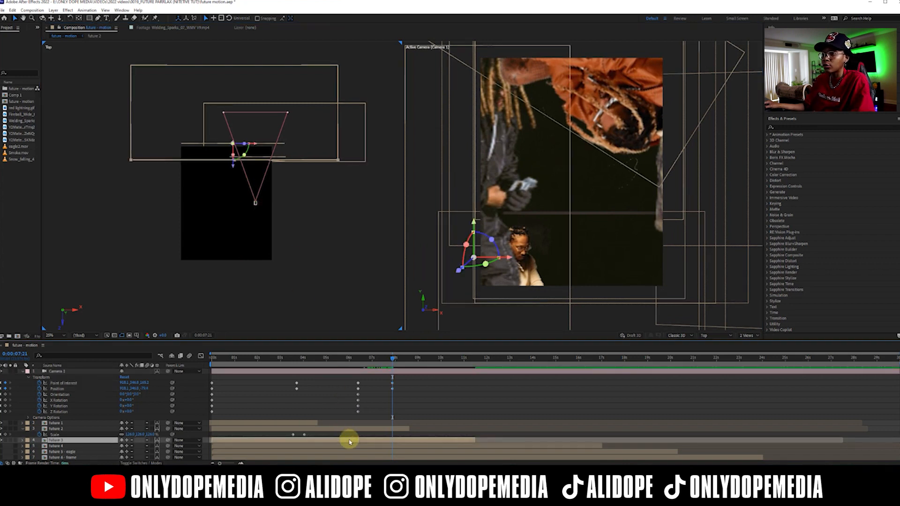
left_click(400, 430)
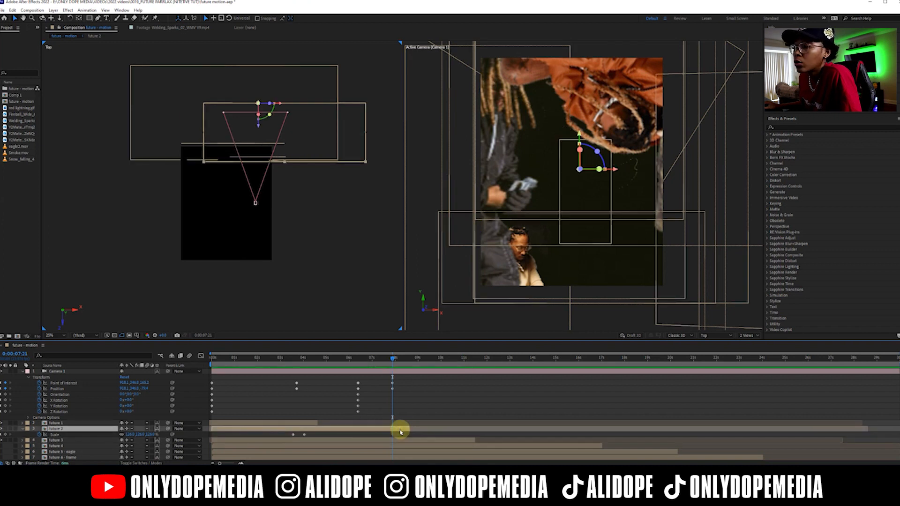
left_click(401, 440)
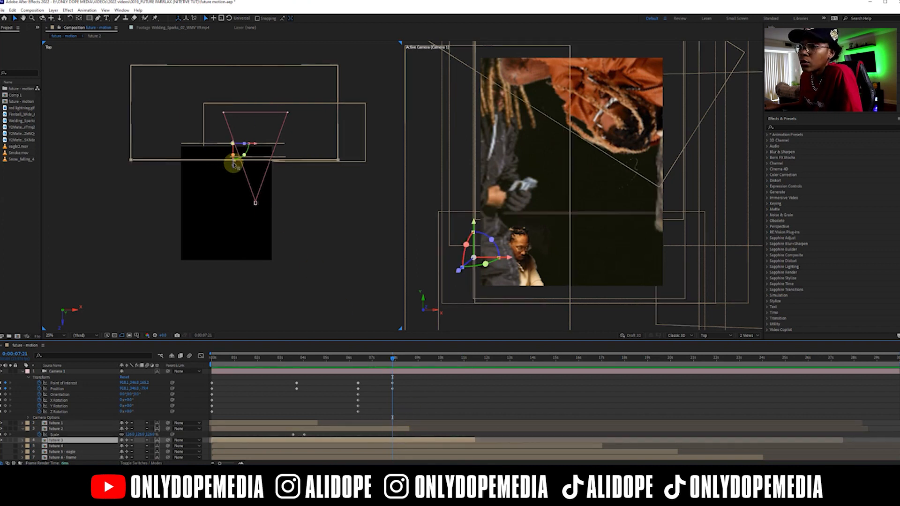
left_click_drag(234, 164, 232, 115)
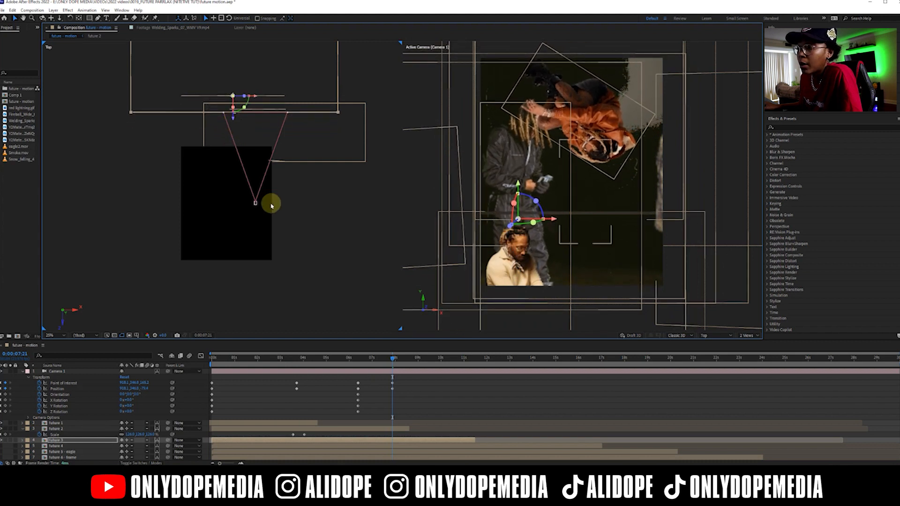
Compare the depth positions and extents of the future 1, future 2 and future 3 layers in front of the camera.
left_click(325, 430)
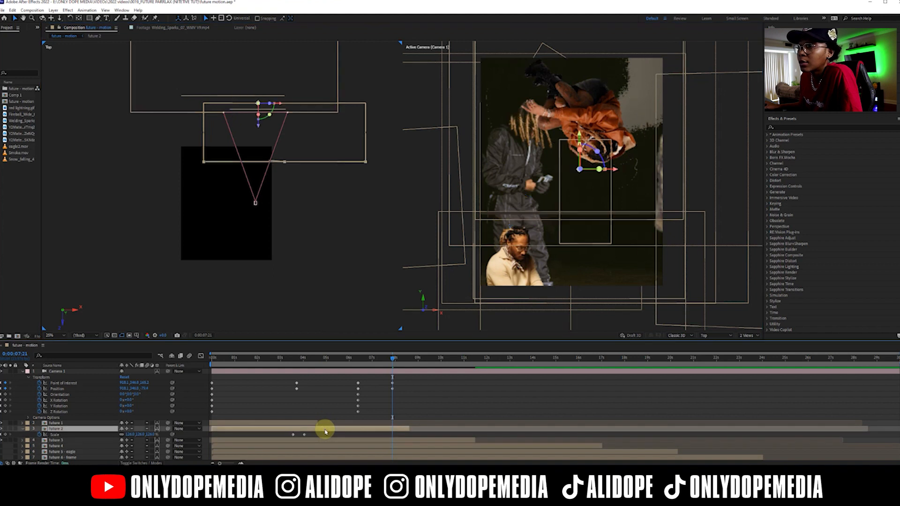
left_click(311, 424)
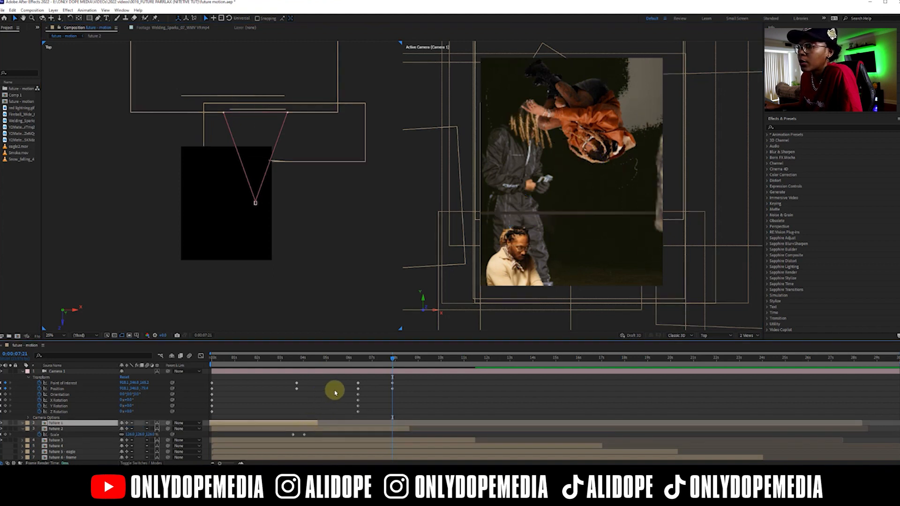
left_click(382, 441)
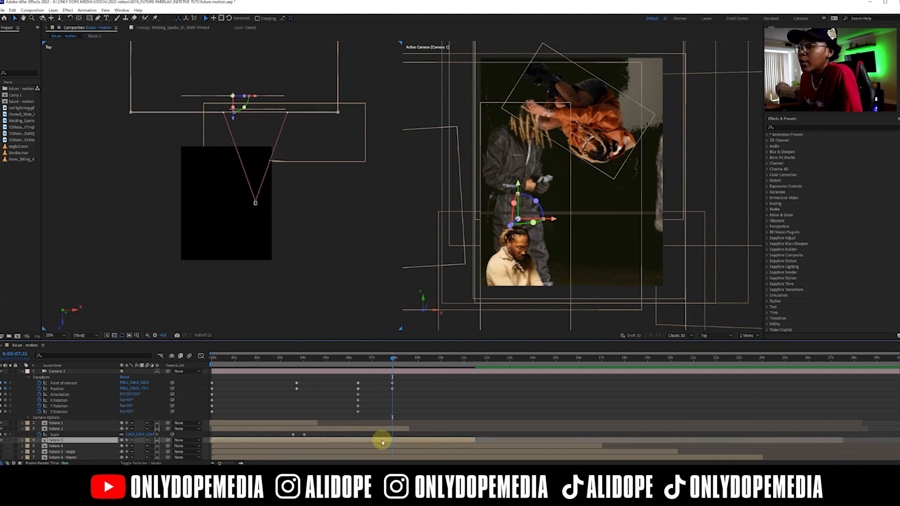
left_click(382, 429)
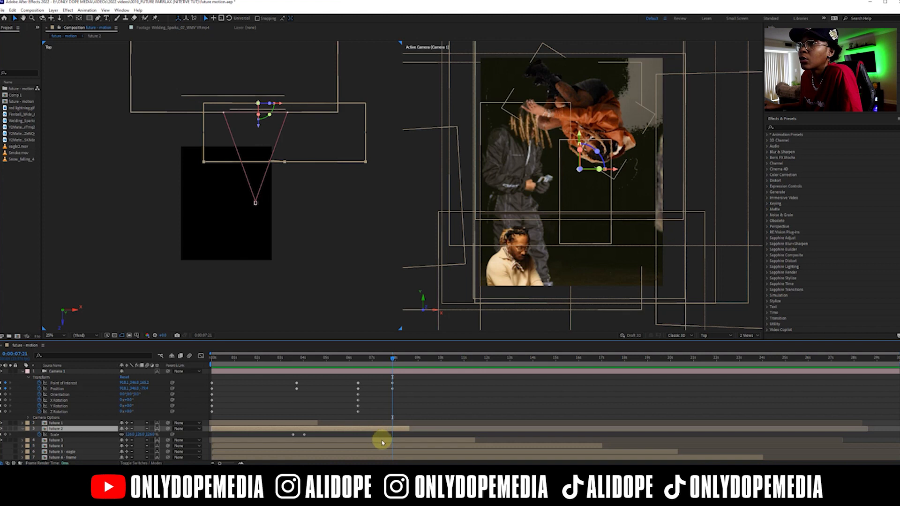
left_click(382, 441)
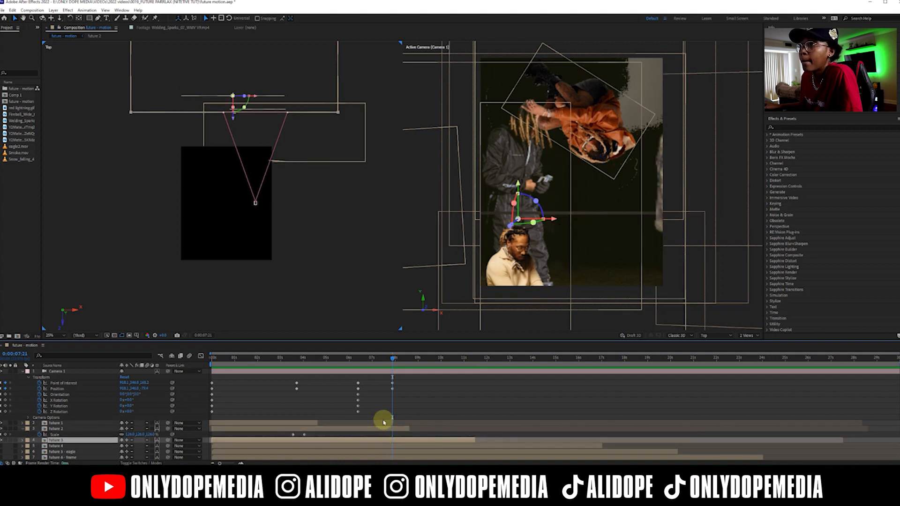
left_click(382, 428)
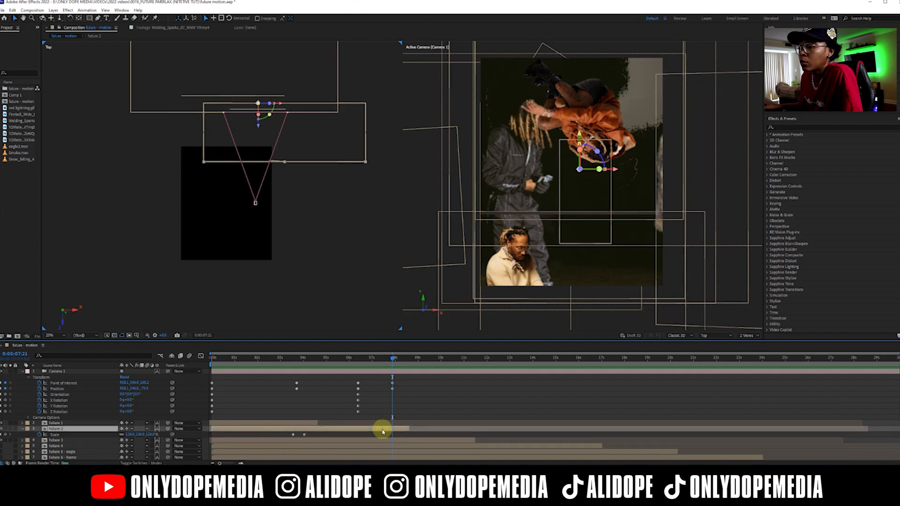
Delete Camera 1's Point of Interest and Position keyframes at 7:21.
left_click(383, 439)
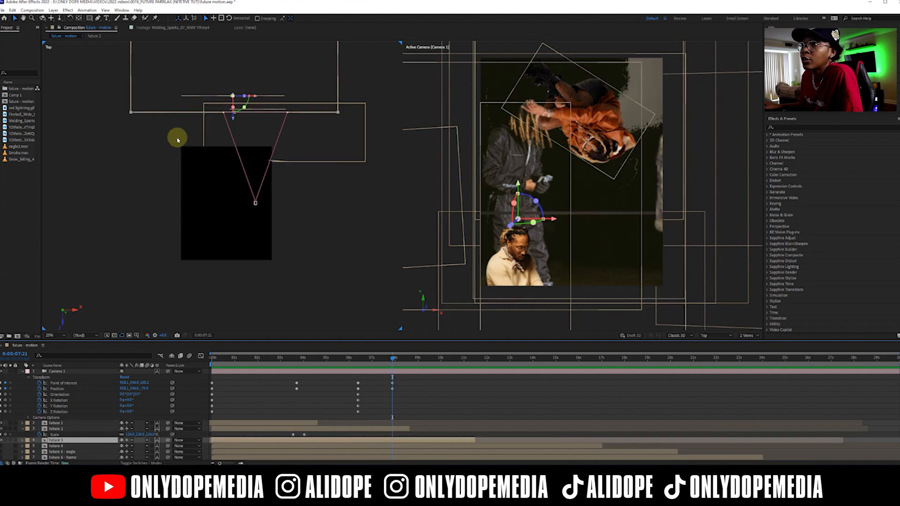
key("space")
left_click_drag(260, 110, 279, 263)
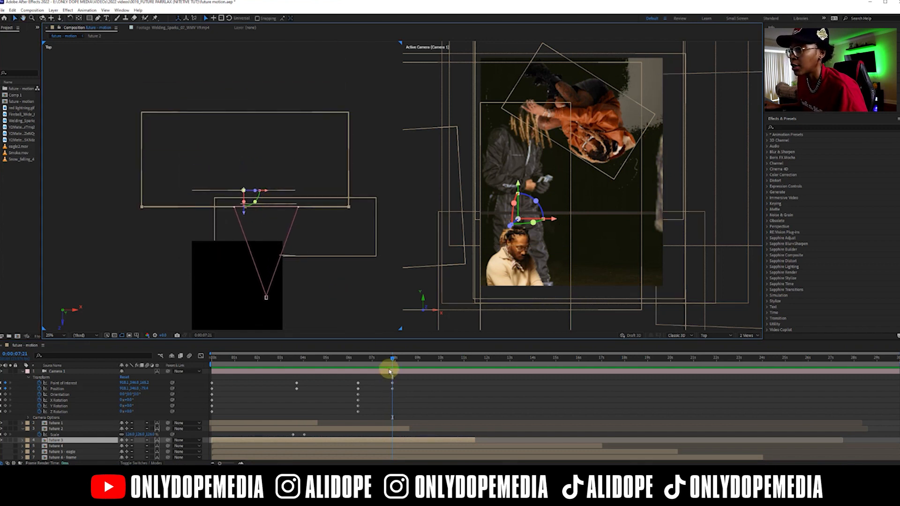
left_click_drag(389, 377, 396, 391)
key("Delete")
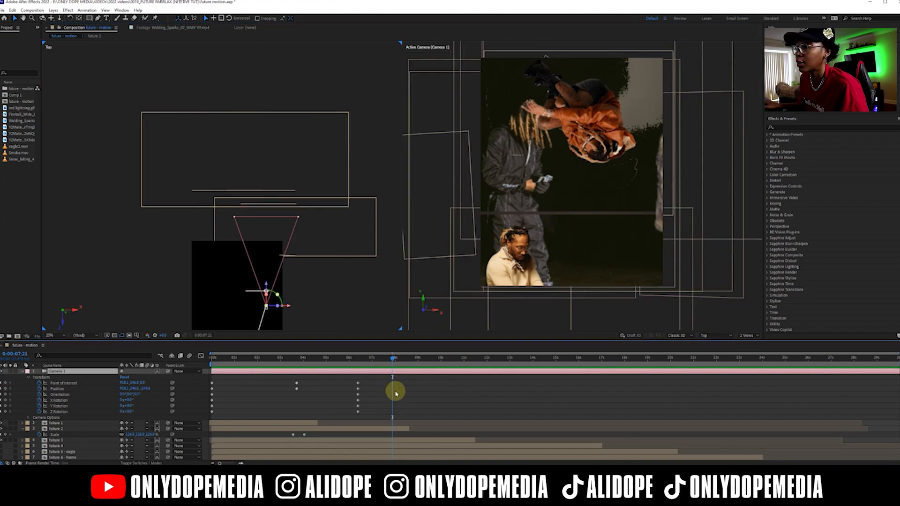
At 8:14, move the future 3 layer farther back in depth, away from the future 2 layer, in the Top view.
left_click(393, 440)
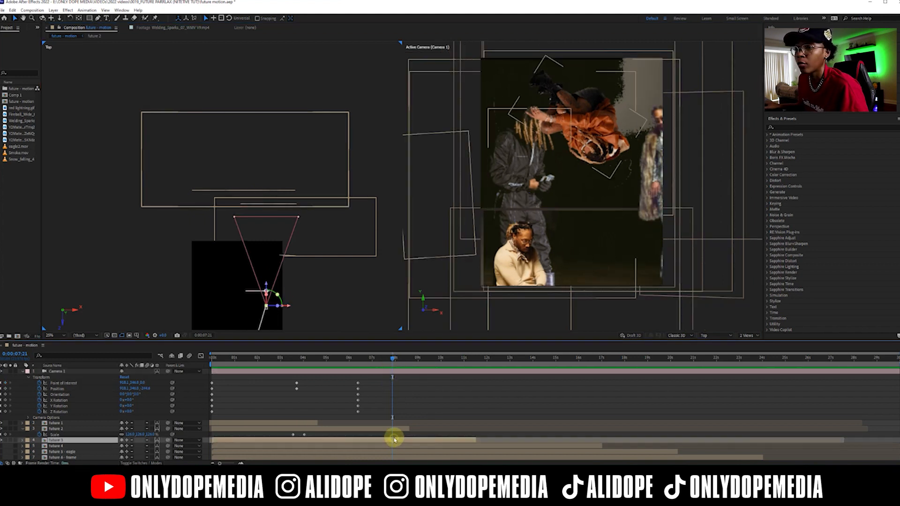
left_click_drag(394, 439, 393, 439)
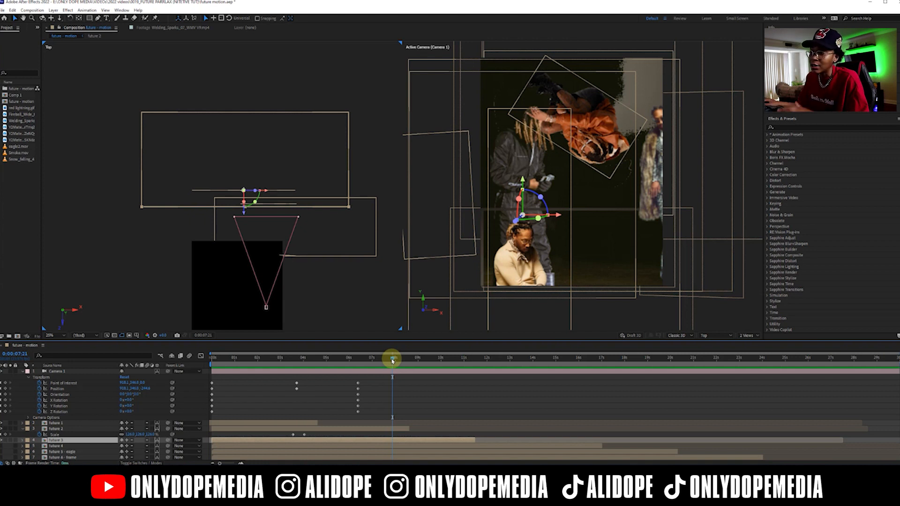
mouse_move(391, 359)
left_mouse_down()
mouse_move(367, 360)
mouse_move(395, 358)
left_mouse_up()
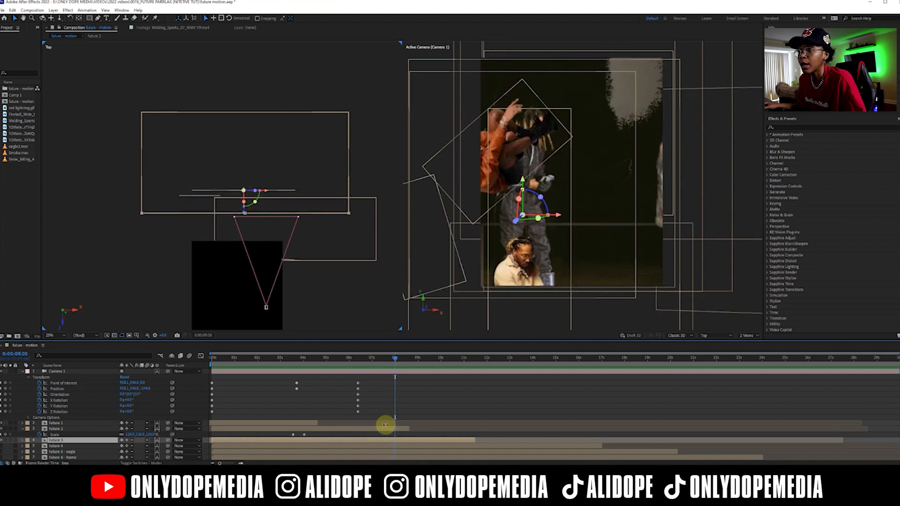
left_click_drag(401, 359, 408, 359)
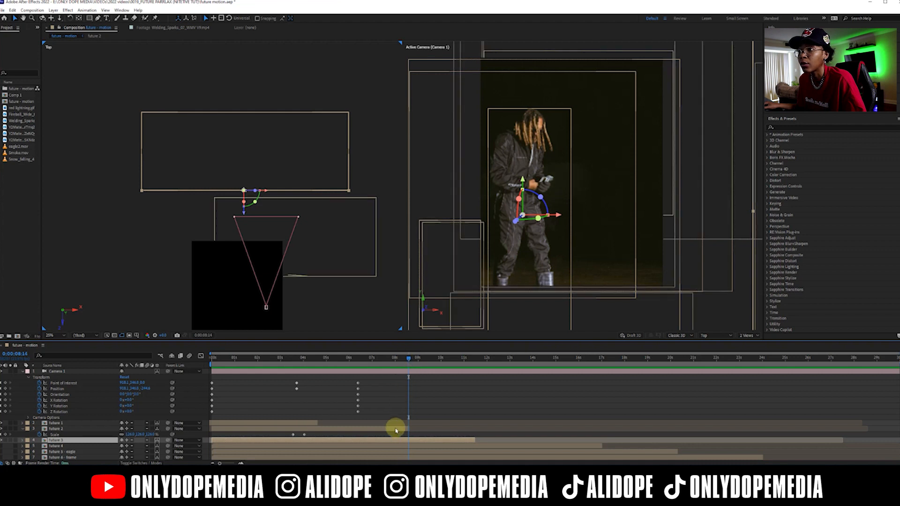
left_click(395, 430)
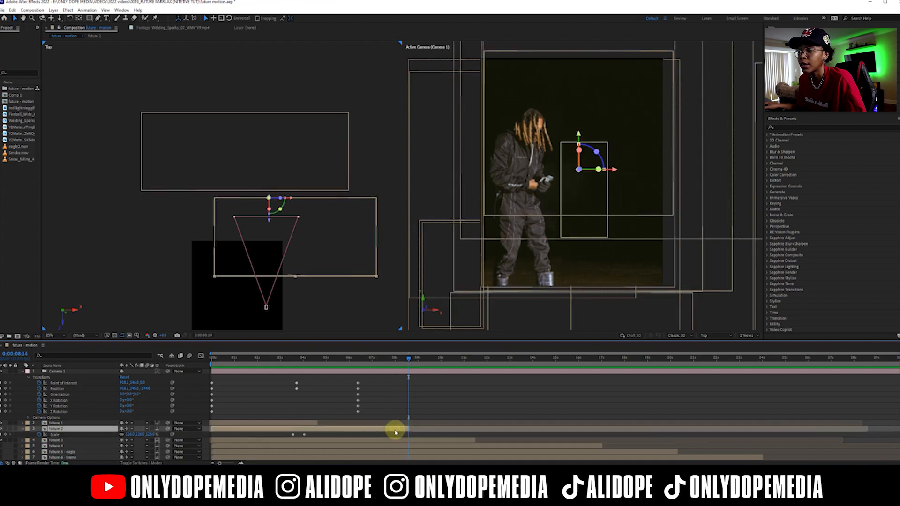
left_click(397, 440)
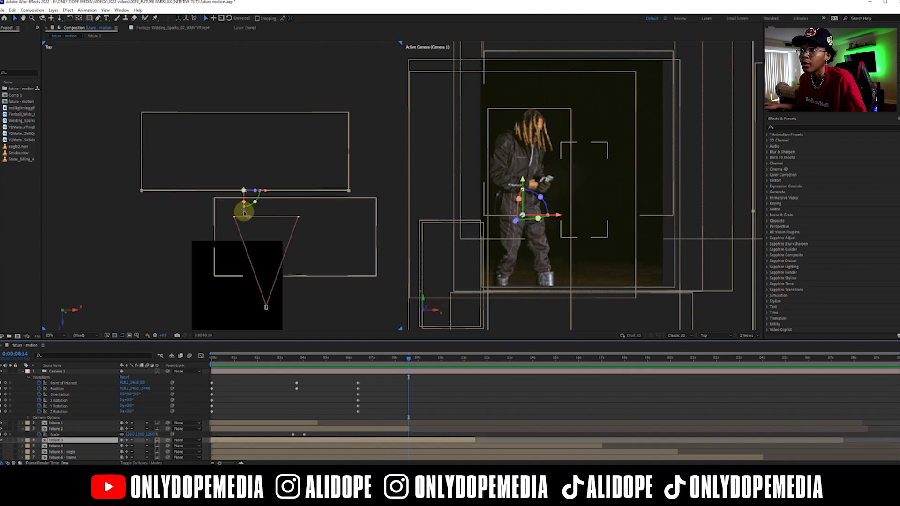
left_click_drag(244, 211, 245, 165)
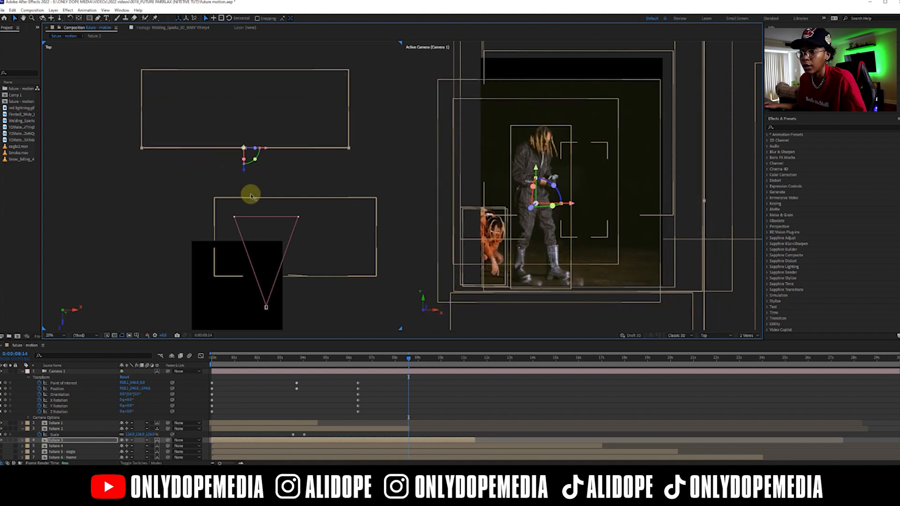
Reveal the future 3 layer's Scale property and keyframe Camera 1 at 8:14 by moving it forward in depth.
left_click(23, 429)
left_click(23, 434)
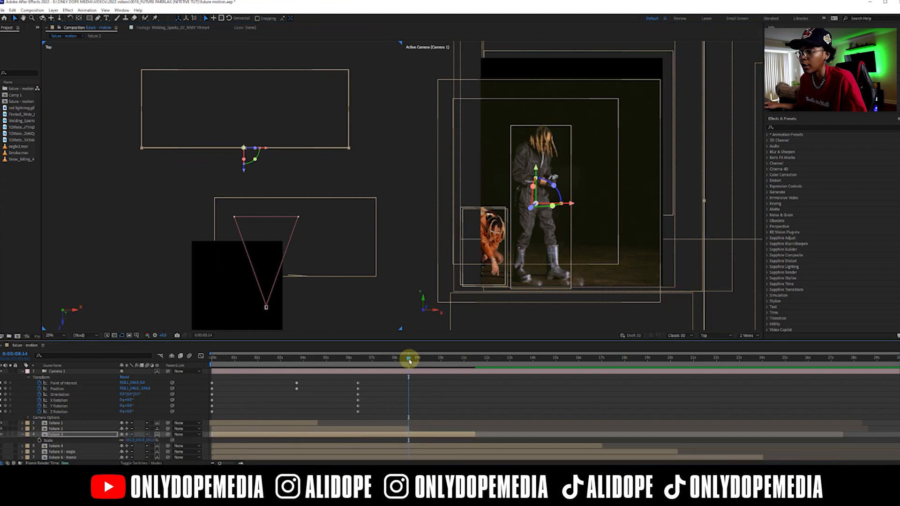
mouse_move(409, 361)
left_mouse_down()
mouse_move(389, 362)
mouse_move(409, 360)
left_mouse_up()
left_click(266, 310)
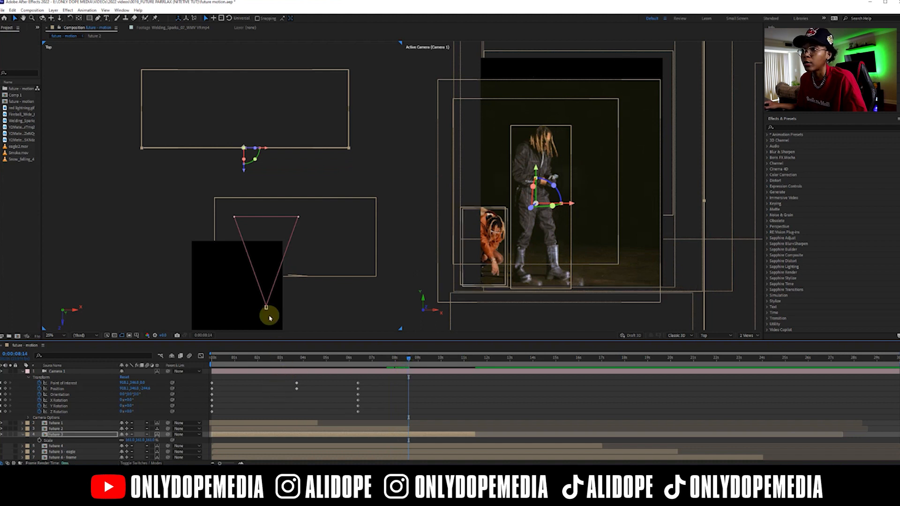
left_click(260, 370)
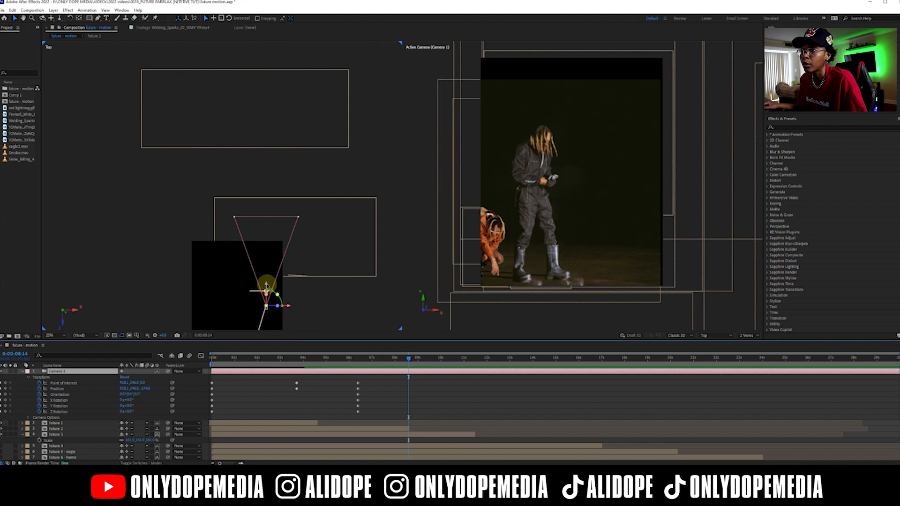
left_click_drag(267, 284, 271, 252)
Check the future 2 layer's depth, and at 8:14 move Camera 1 much farther forward, just past the future 2 picture.
left_click_drag(408, 359, 400, 413)
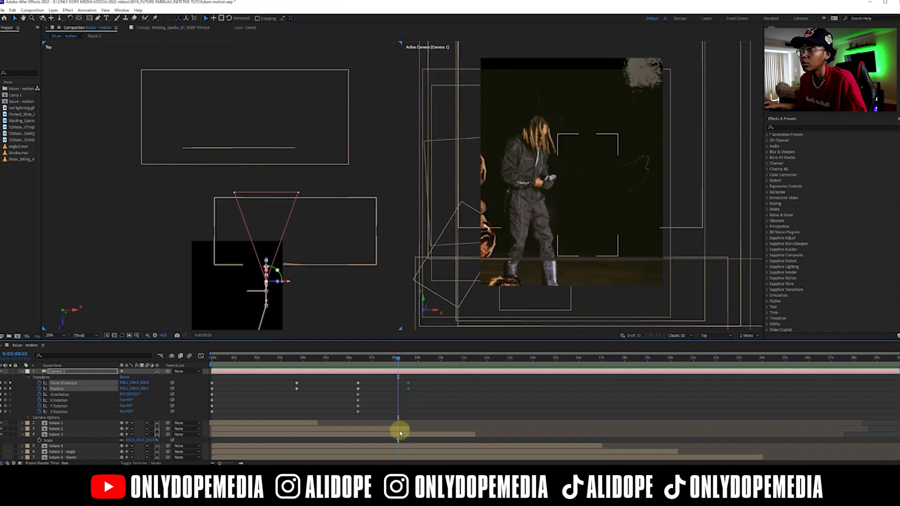
left_click(399, 428)
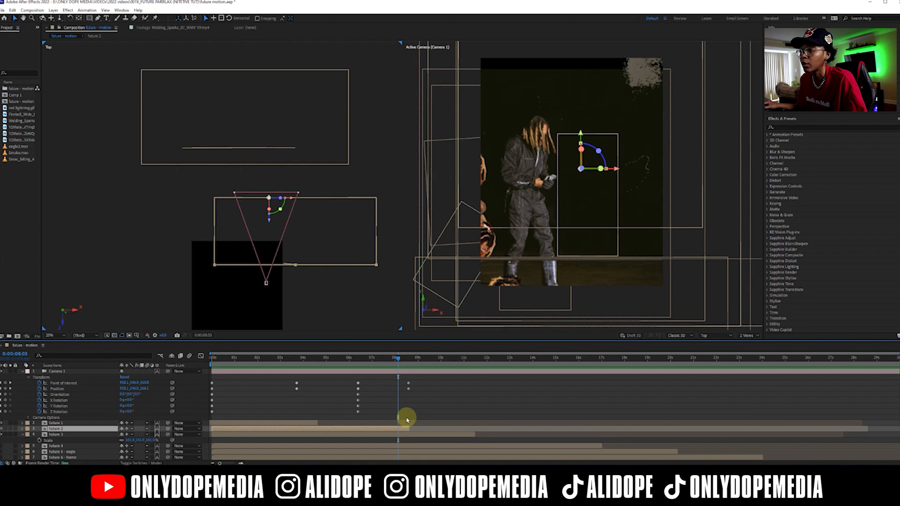
left_click(409, 359)
left_click(410, 371)
left_click(408, 358)
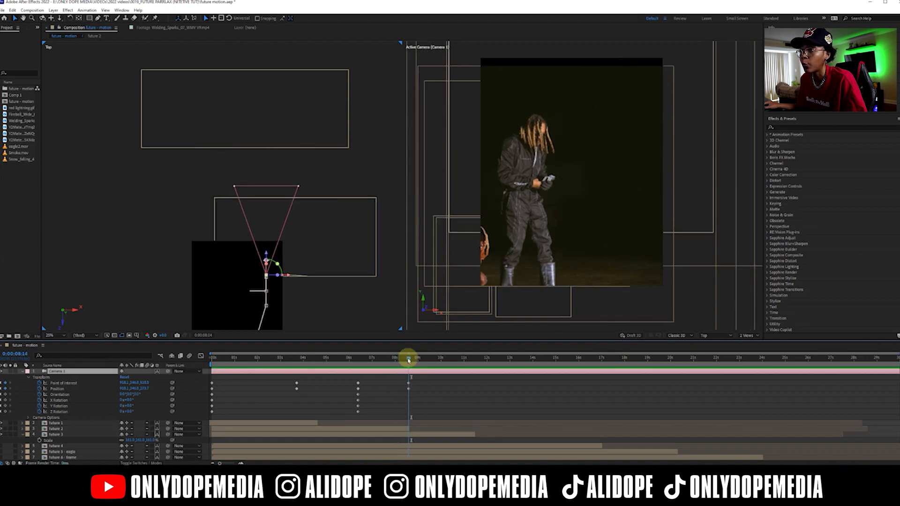
left_click(266, 254)
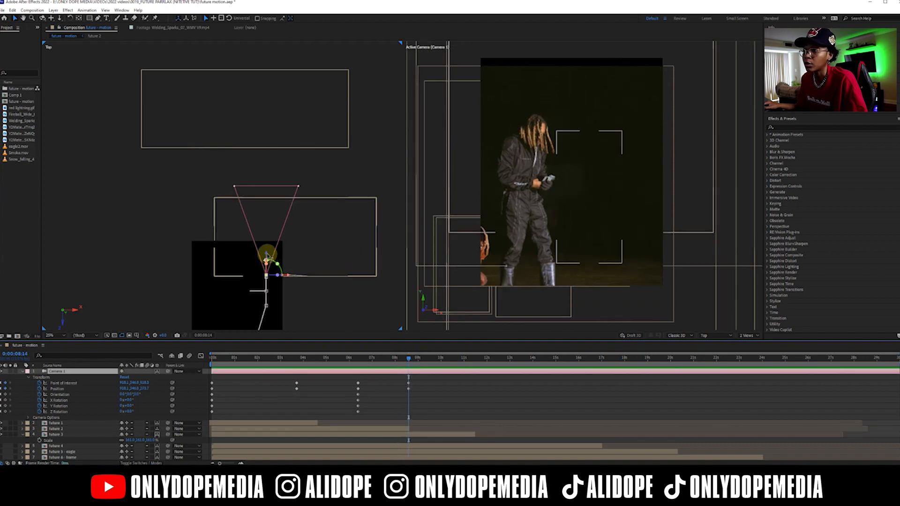
left_click_drag(266, 255, 264, 173)
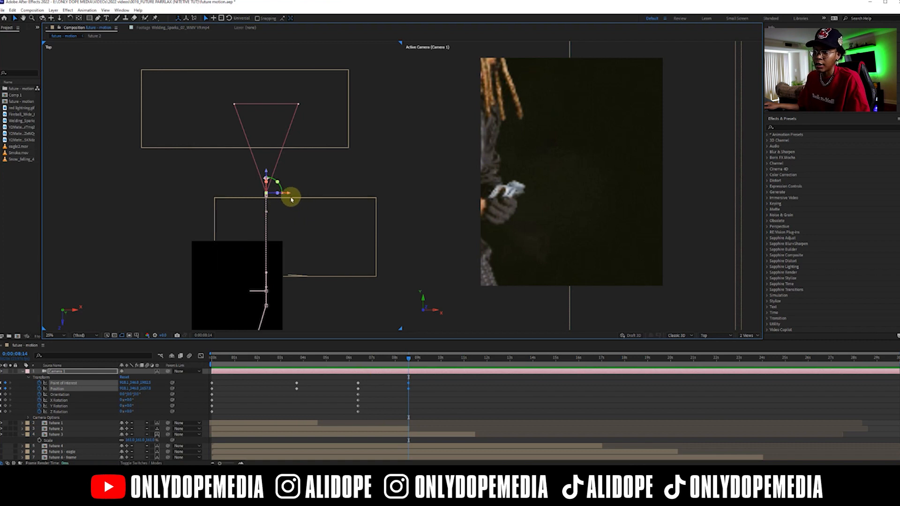
Push the future 3 layer back in depth until it lines up with the far edge of Camera 1's view cone.
left_click(414, 434)
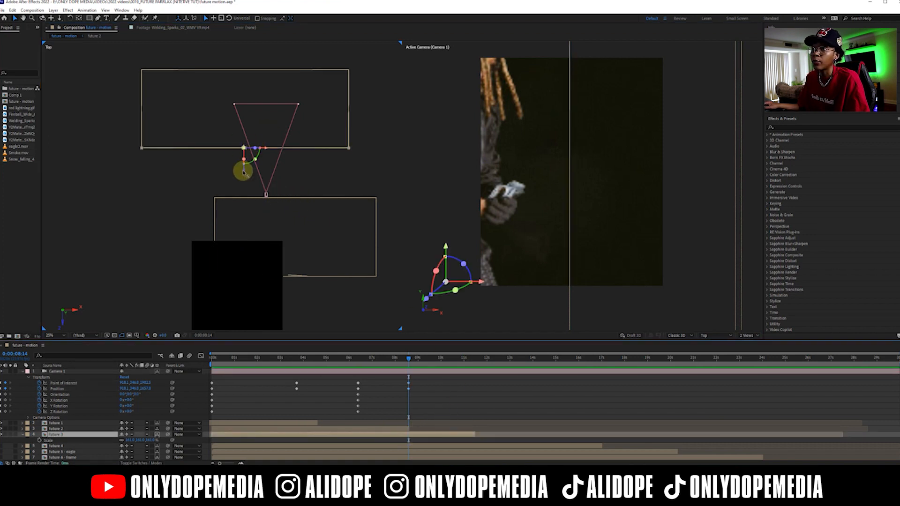
left_click_drag(243, 171, 243, 127)
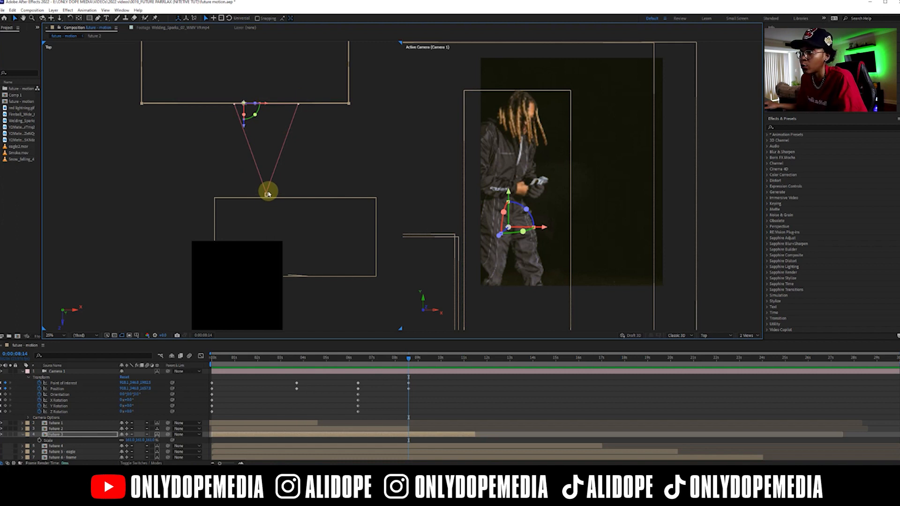
Scale the future 3 layer down to 95% and reposition it to centre the standing figure in the camera view.
left_click(411, 435)
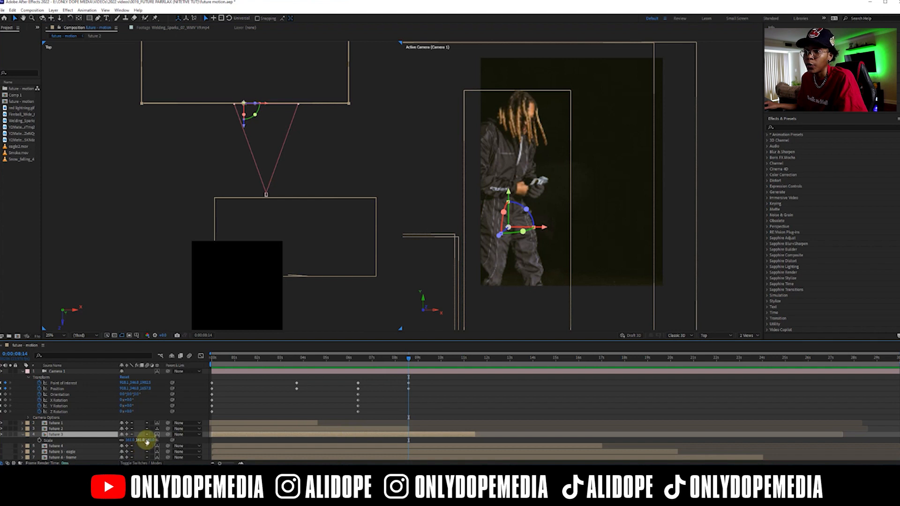
left_click_drag(148, 439, 125, 438)
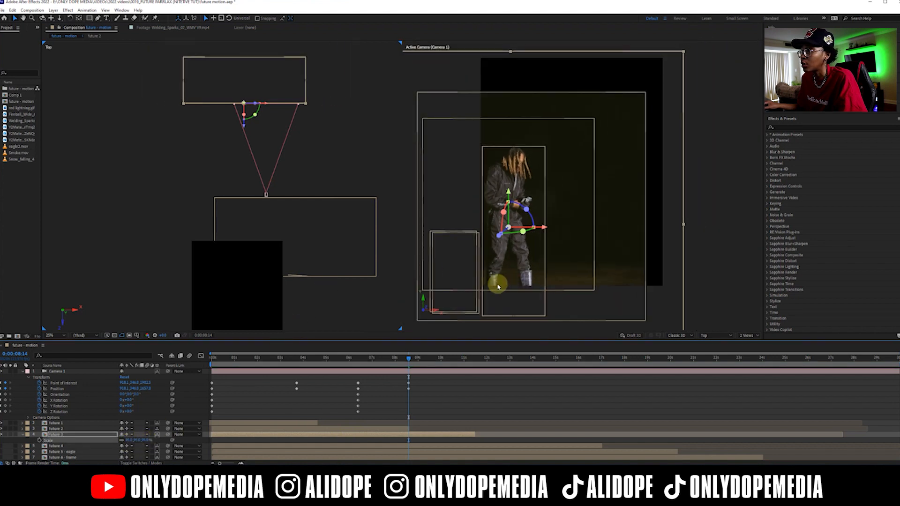
left_click_drag(522, 263, 564, 210)
At 6:16, temporarily hide the future 2 layer and scale the future 3 layer up to 201% to fill the frame behind it.
left_click_drag(377, 361, 365, 364)
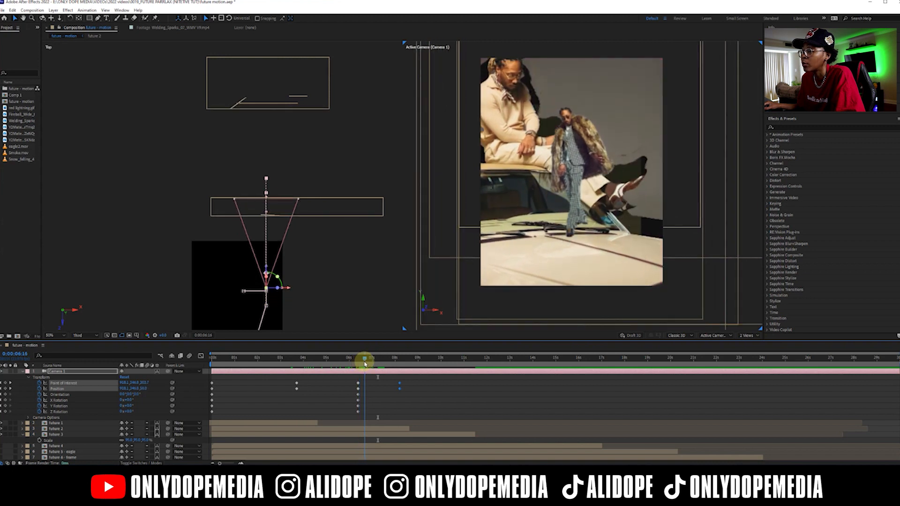
left_click(378, 429)
left_click(1, 429)
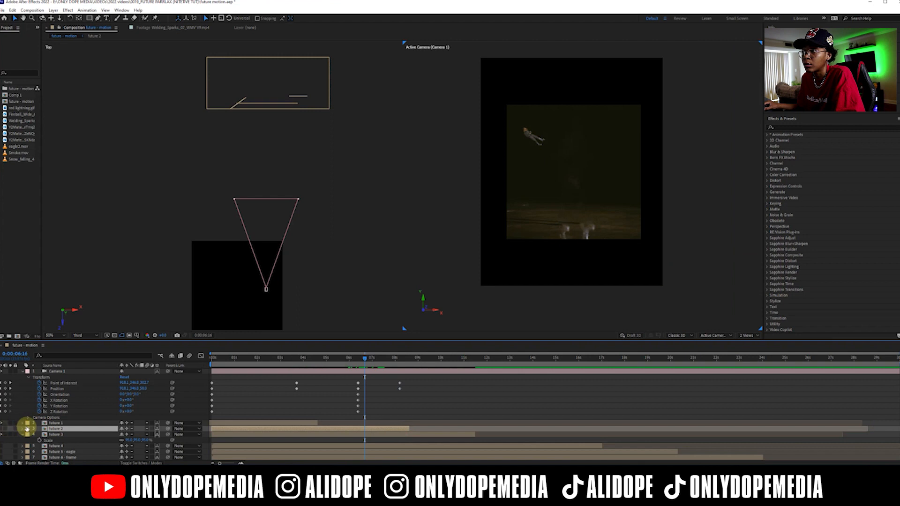
left_click(43, 430)
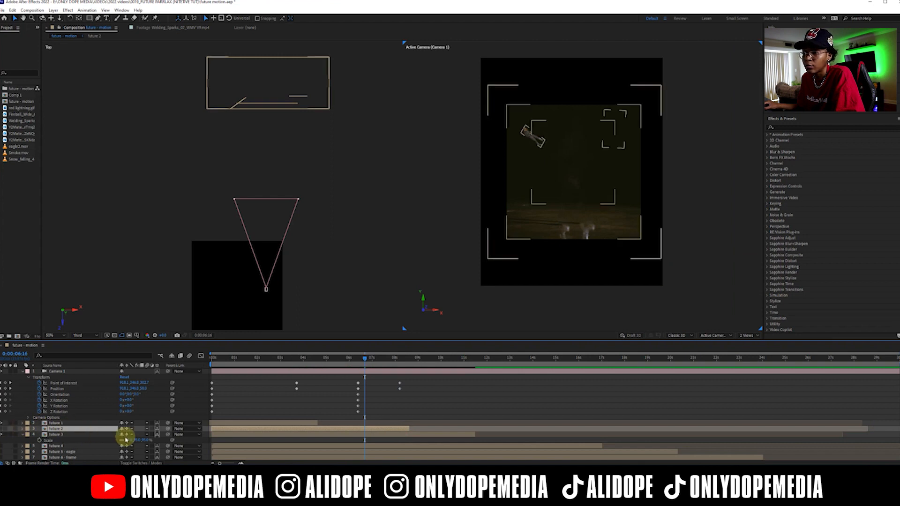
left_click(319, 435)
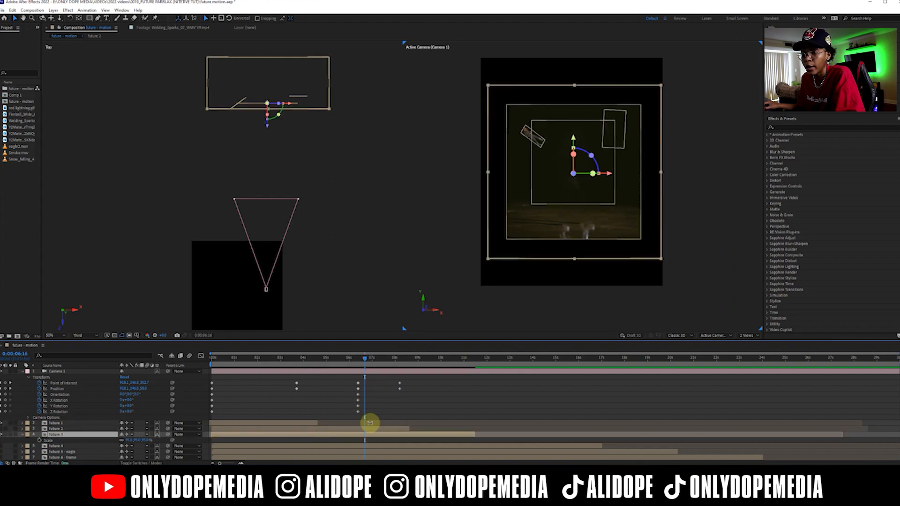
left_click_drag(146, 441, 172, 428)
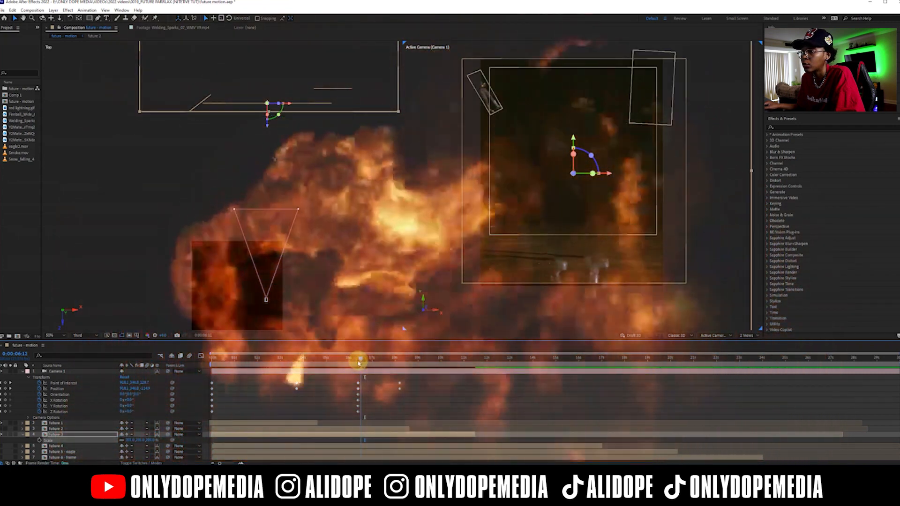
Set Scale keyframes on the future 3 layer at 7:11 and at 6:09, aligned with the camera's hold keyframes.
left_click_drag(359, 363, 364, 362)
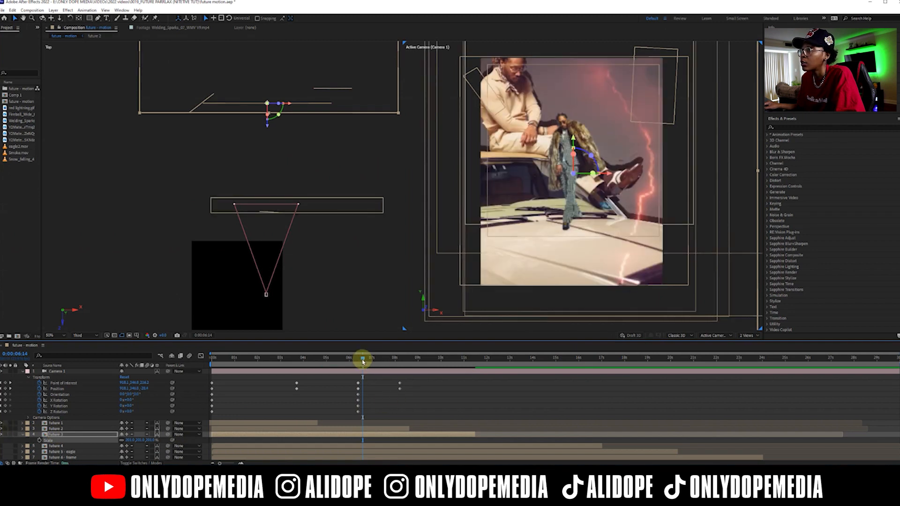
left_click_drag(359, 362, 382, 359)
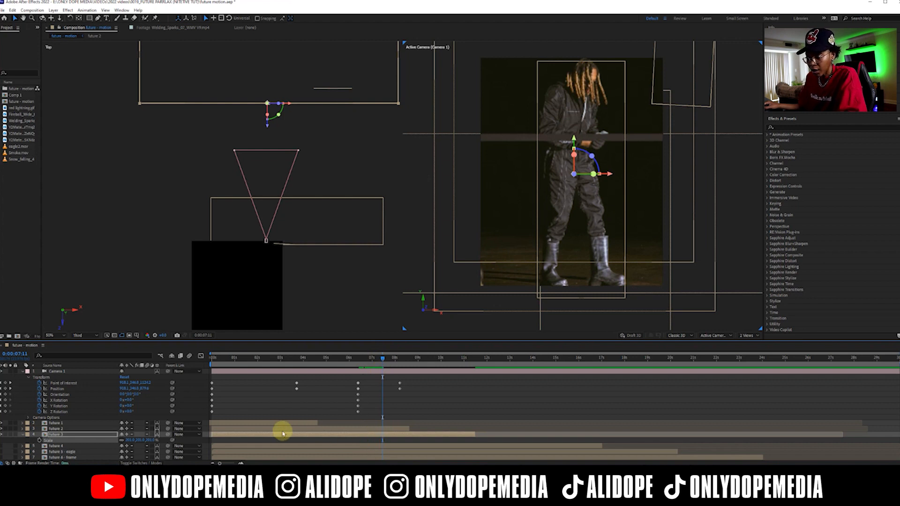
left_click(40, 441)
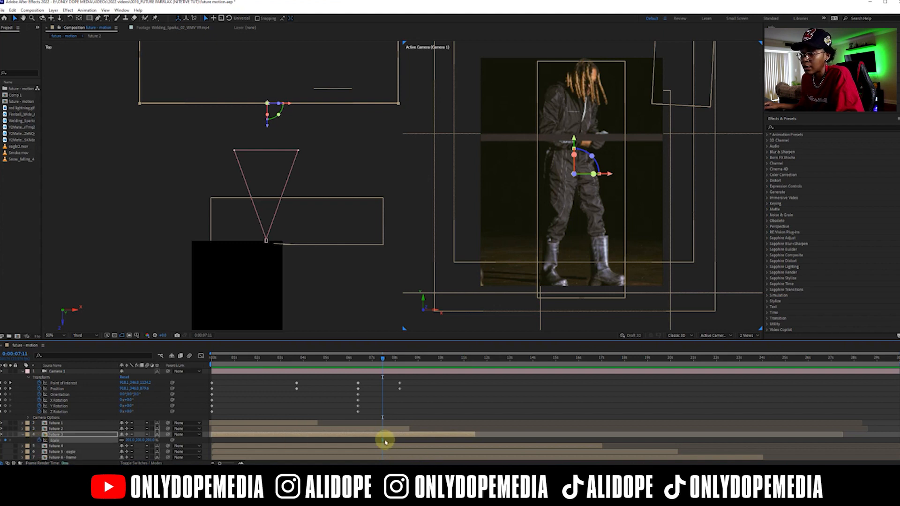
left_click(365, 360)
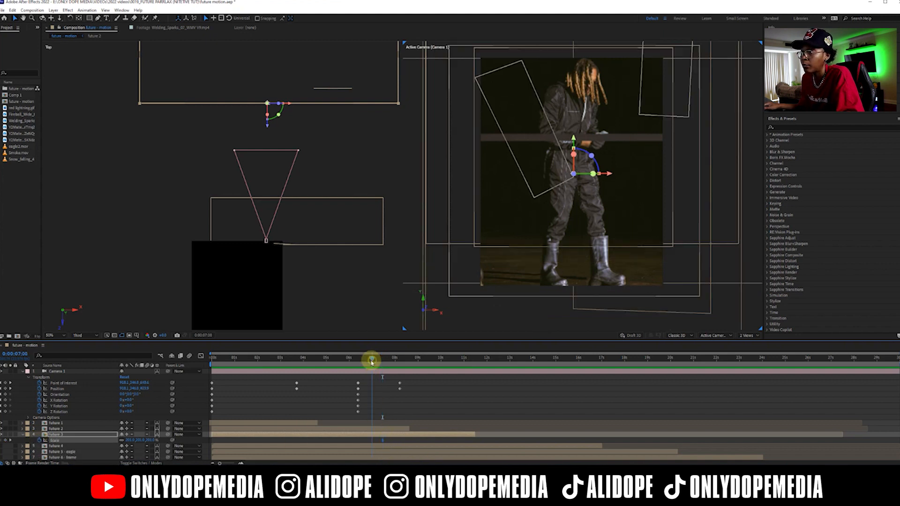
left_click_drag(365, 364, 358, 364)
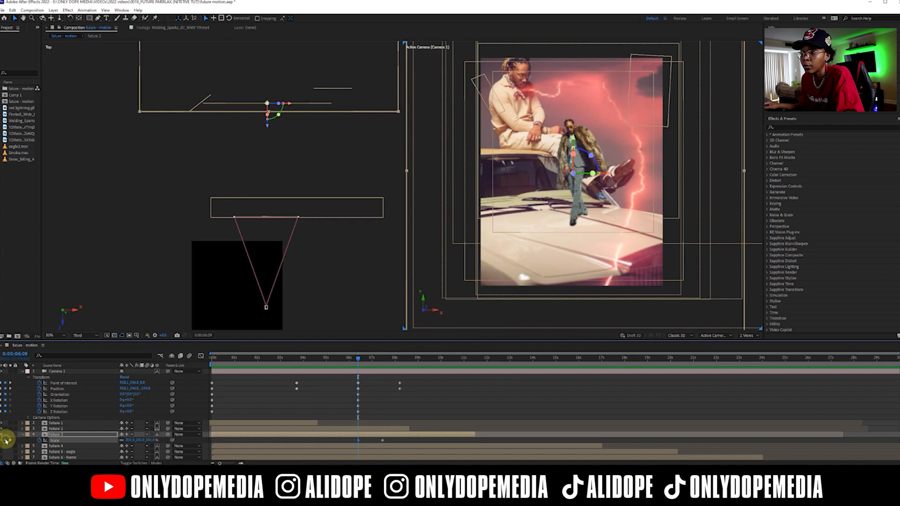
Shift the future 3 layer's second Scale keyframe slightly earlier and reduce its Scale to 149% at 7:11.
left_click_drag(367, 360, 382, 358)
left_click(381, 435)
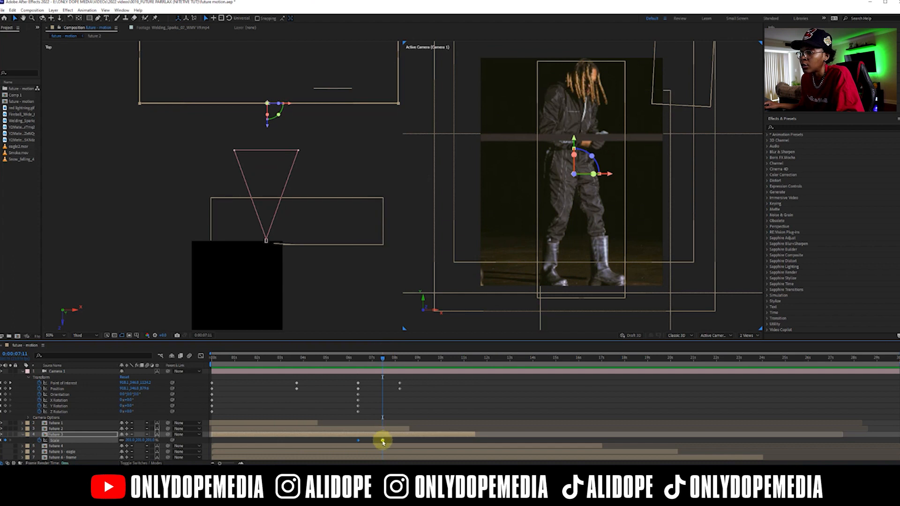
mouse_move(378, 442)
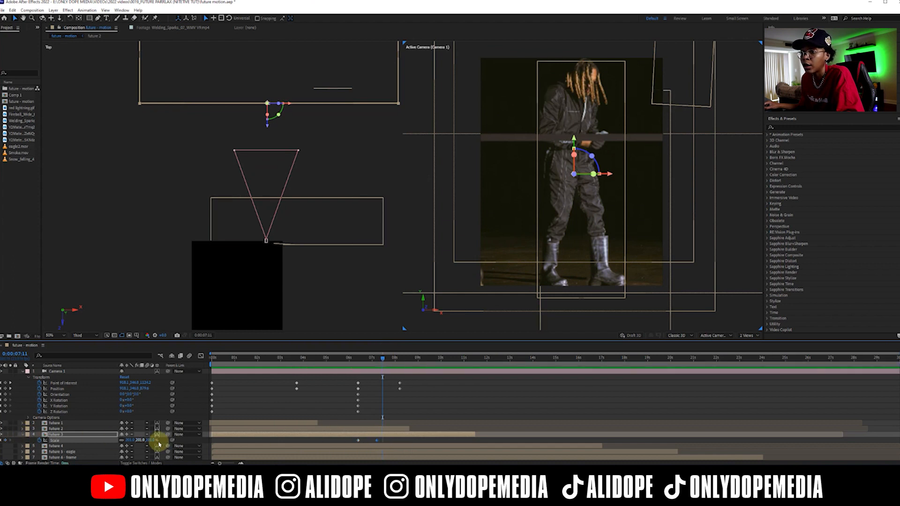
left_click_drag(150, 441, 132, 437)
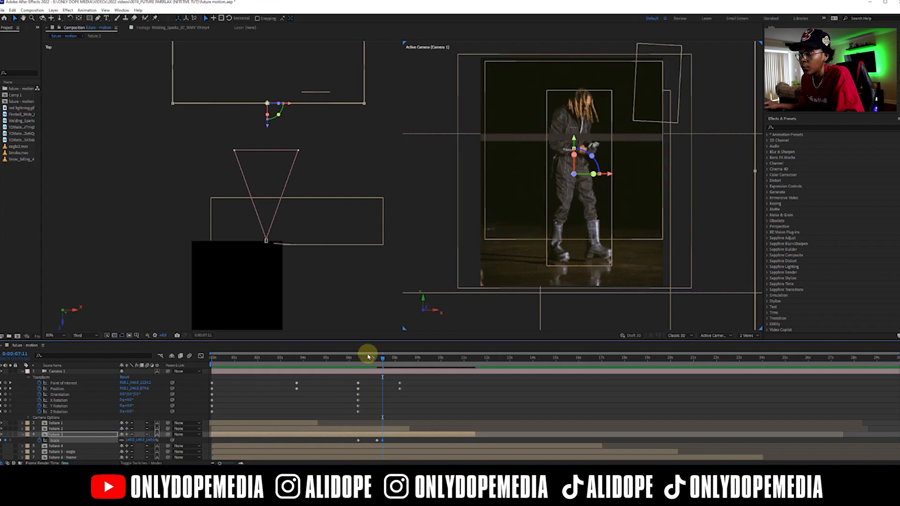
At 8:14, reduce the future 3 layer's Scale with a new keyframe so both the crouching and standing figures fit the frame.
left_click_drag(357, 365, 347, 362)
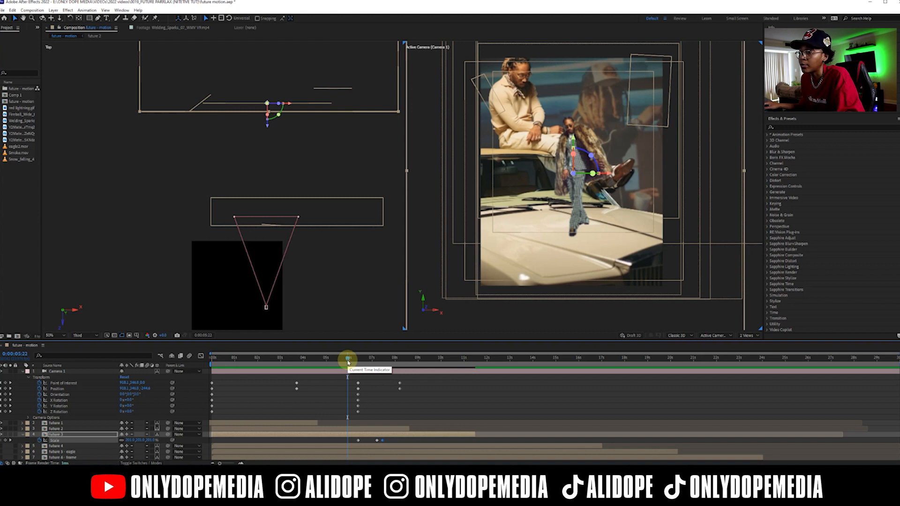
left_click_drag(347, 359, 387, 358)
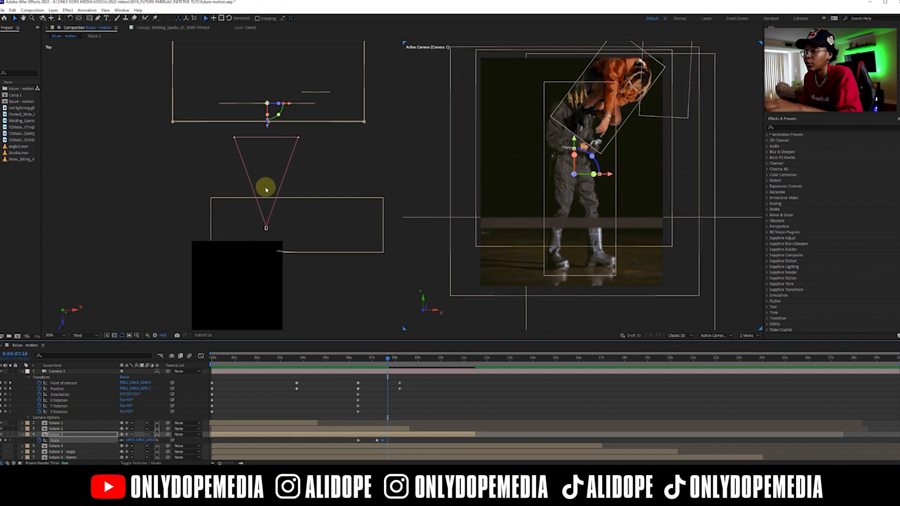
left_click_drag(389, 359, 409, 347)
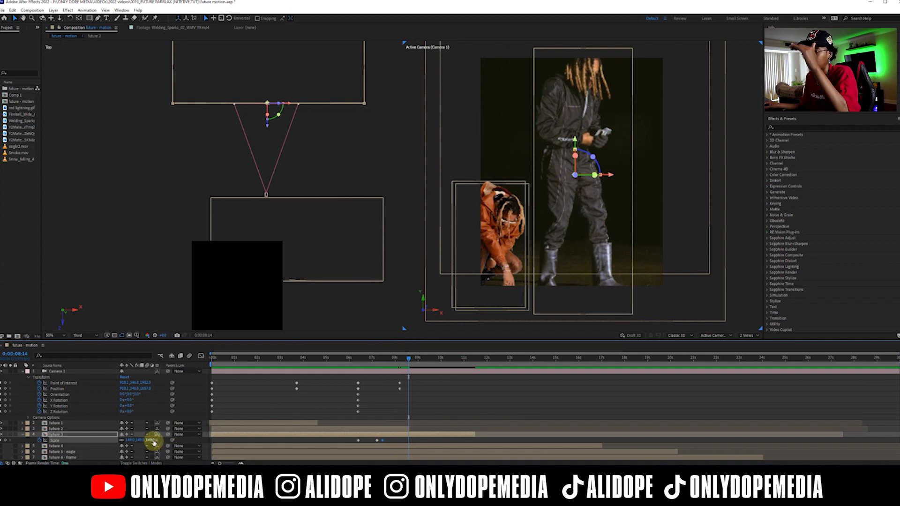
left_click_drag(153, 441, 136, 441)
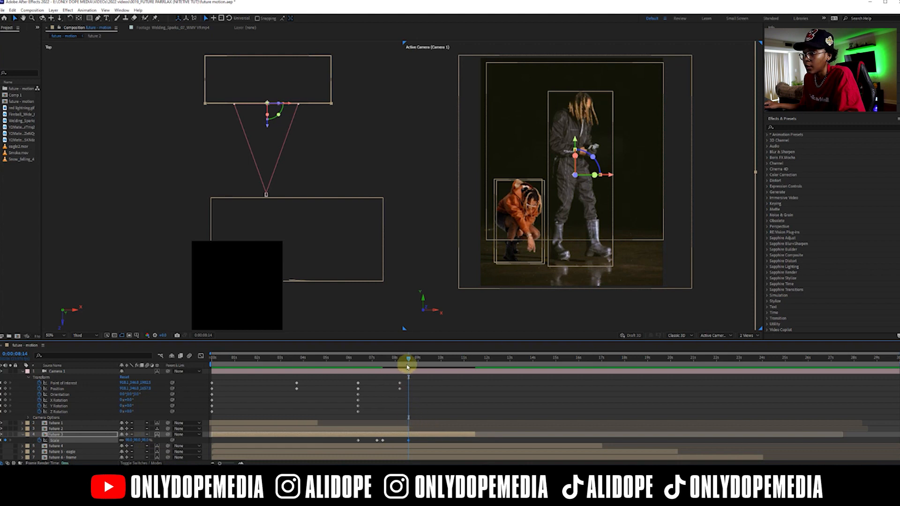
At 9:09, dolly and track Camera 1 in to frame the crouching figure in the orange jacket.
left_click_drag(407, 362, 427, 359)
left_click(423, 374)
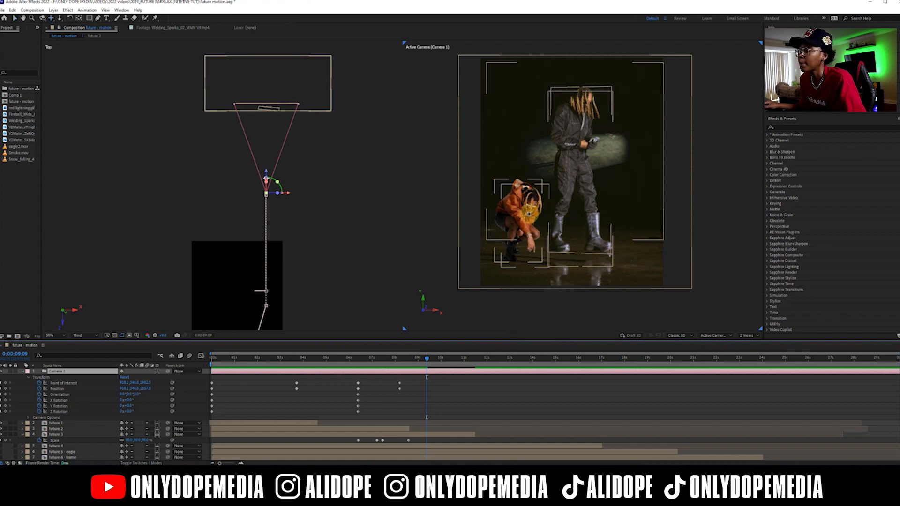
left_click_drag(528, 214, 529, 2)
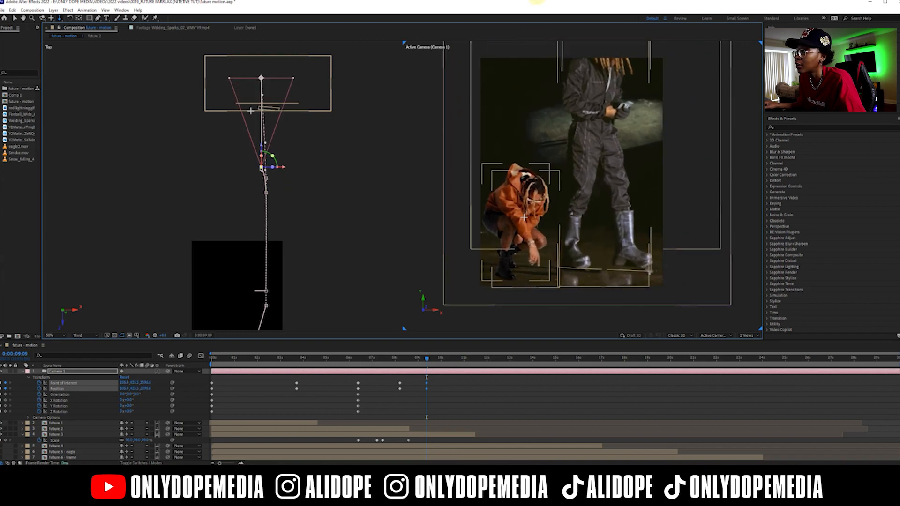
left_click_drag(523, 243, 576, 197)
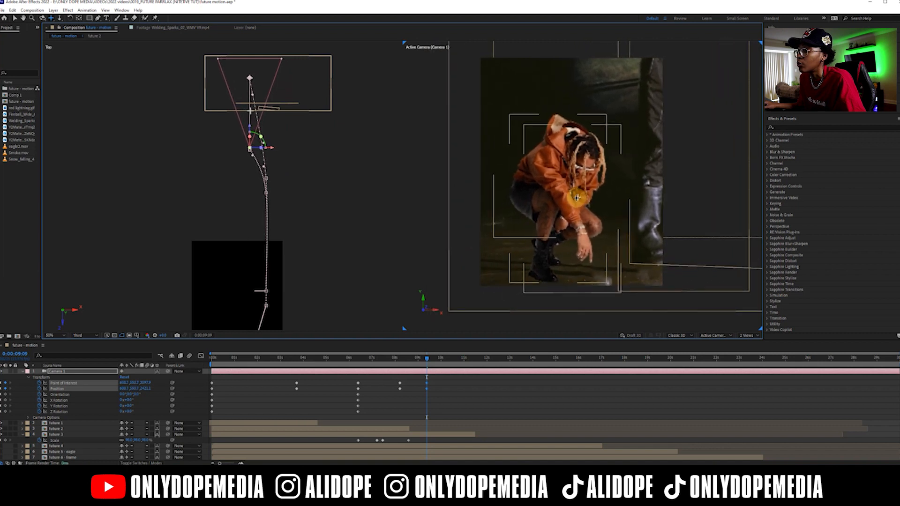
At 9:23, pull Camera 1 back and across to show the full dark scene around the crouching figure.
left_click(474, 386)
left_click_drag(426, 359, 440, 358)
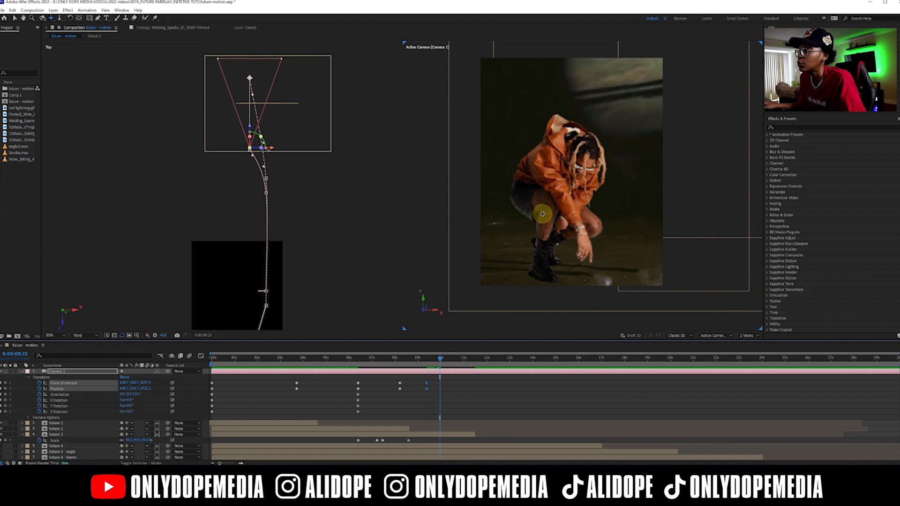
left_click_drag(557, 200, 561, 219)
left_click_drag(604, 185, 552, 246)
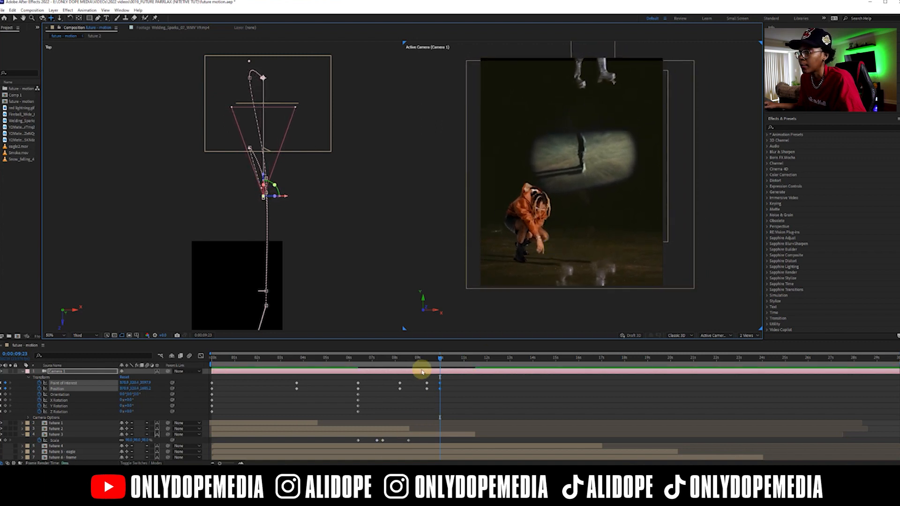
Review the camera move from about 8:00 to 9:23, then nudge the 9:23 framing vertically and dolly in slightly.
left_click(406, 358)
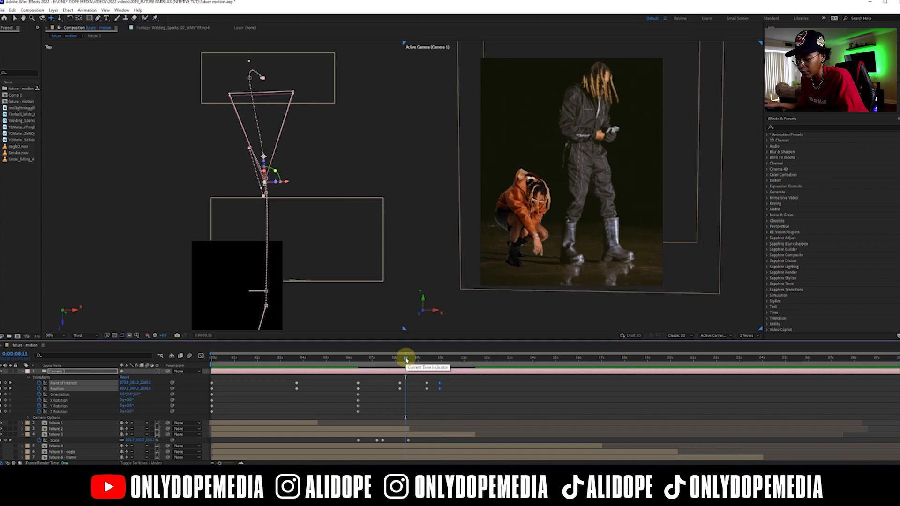
left_click_drag(396, 359, 440, 342)
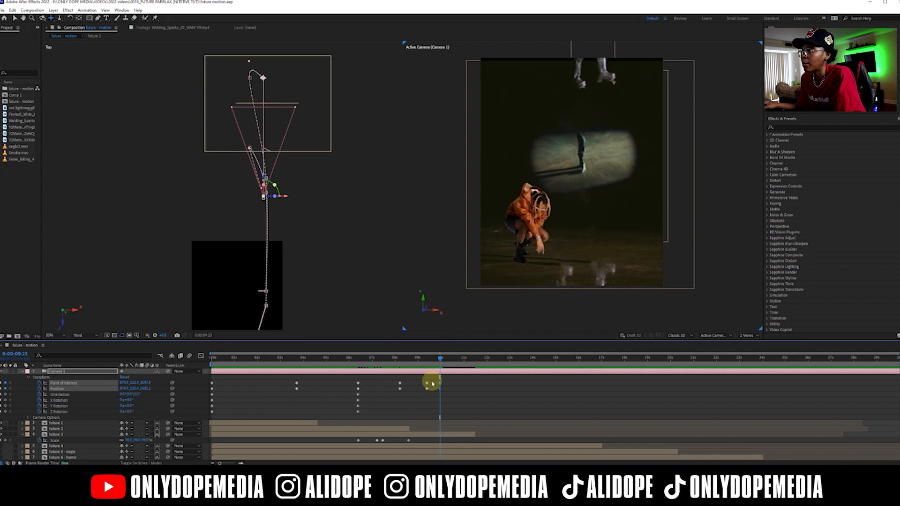
left_click_drag(552, 195, 553, 187)
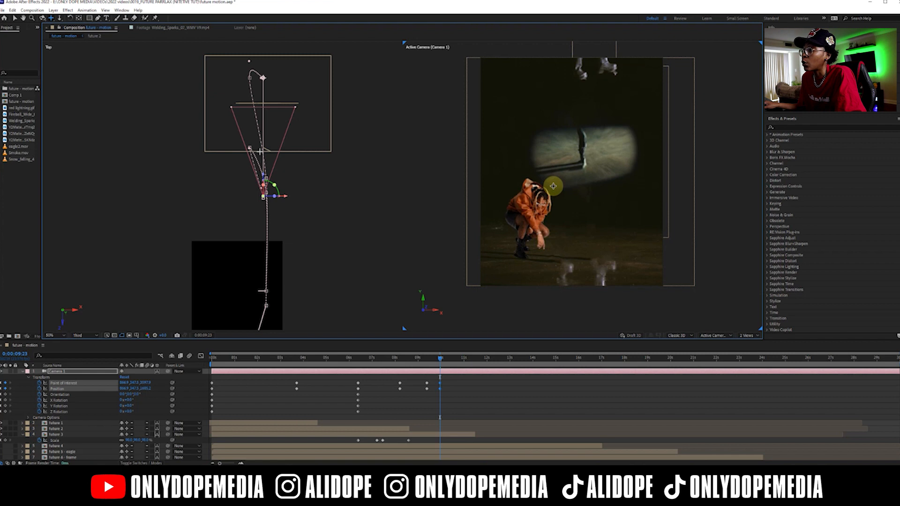
left_click_drag(553, 186, 553, 185)
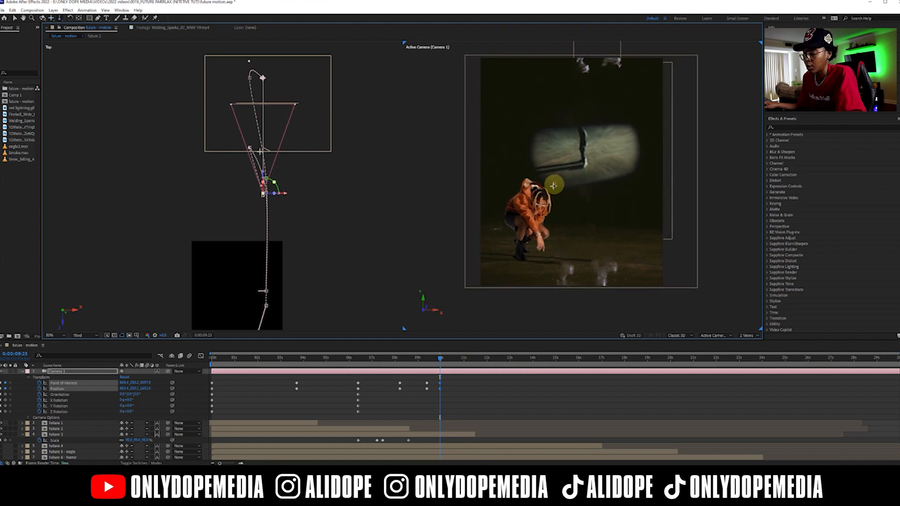
Turn on the future 4 layer and move it forward in depth to just in front of the camera at 11:12.
left_click_drag(440, 360, 475, 350)
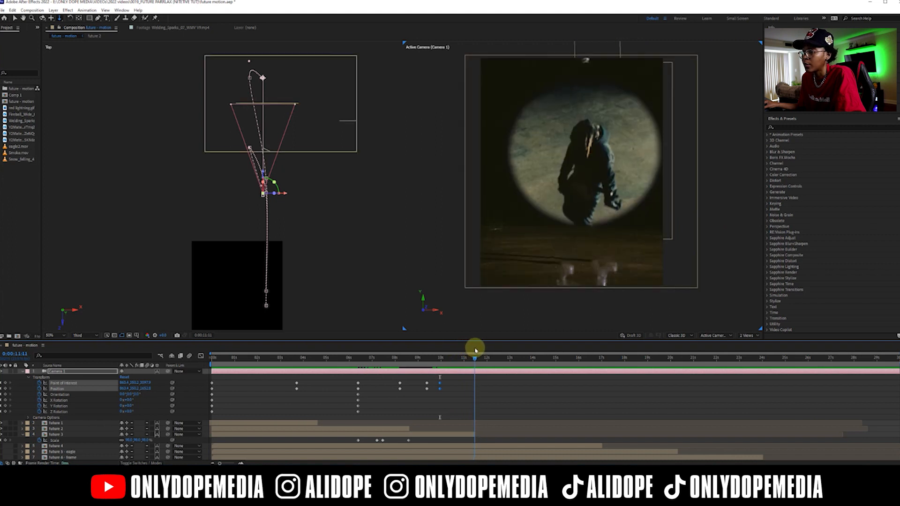
left_click(421, 446)
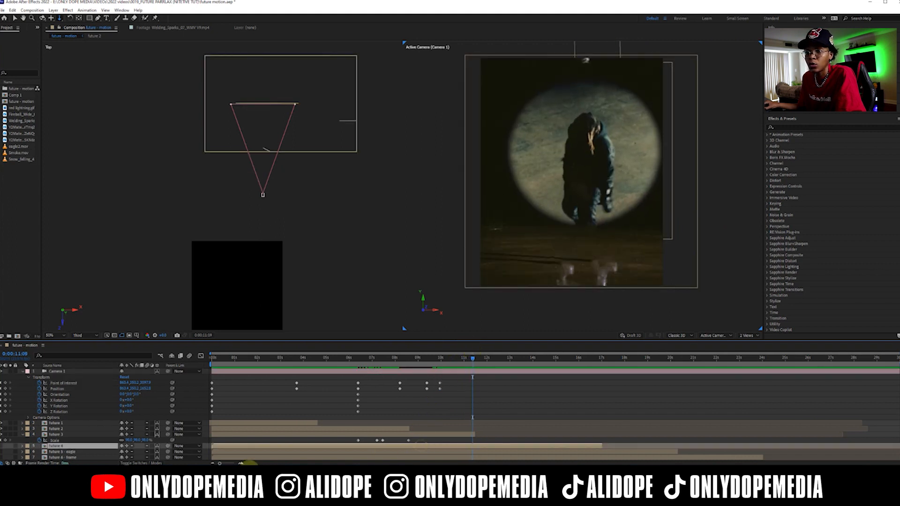
left_click(14, 443)
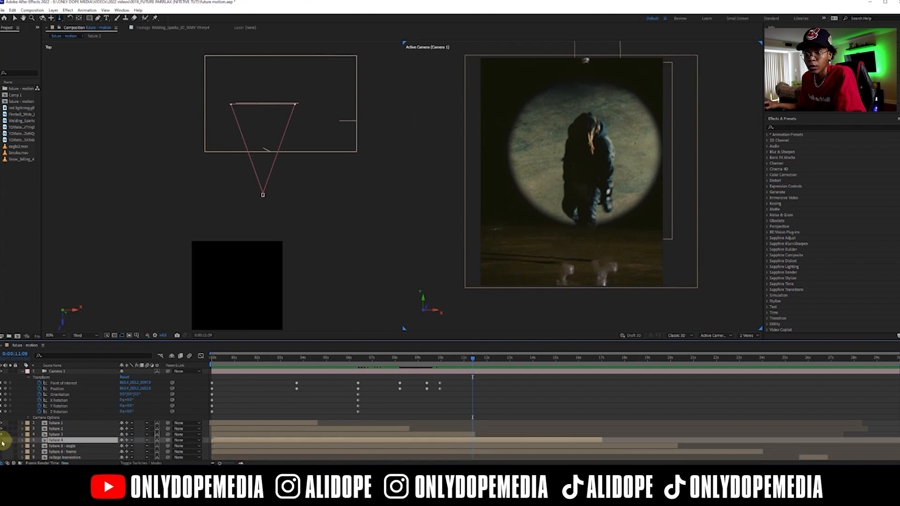
left_click_drag(473, 360, 476, 358)
left_click(236, 209)
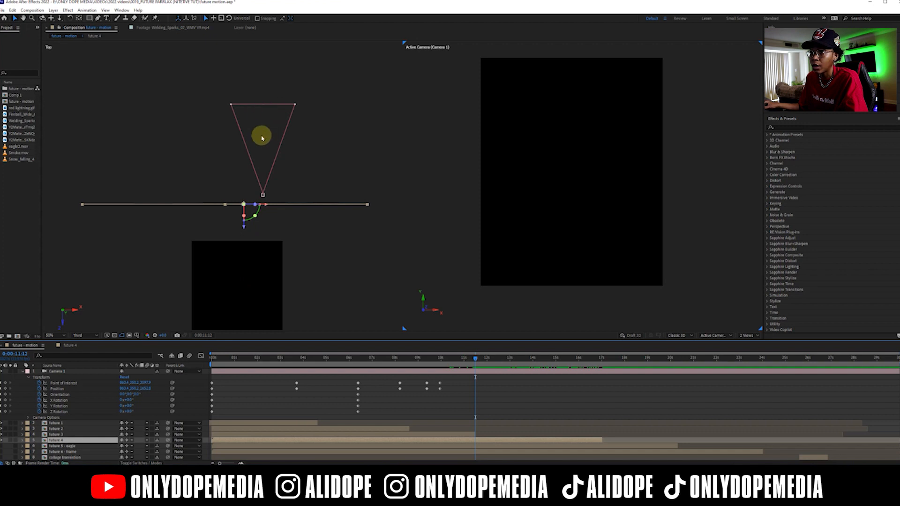
left_click_drag(243, 228, 257, 128)
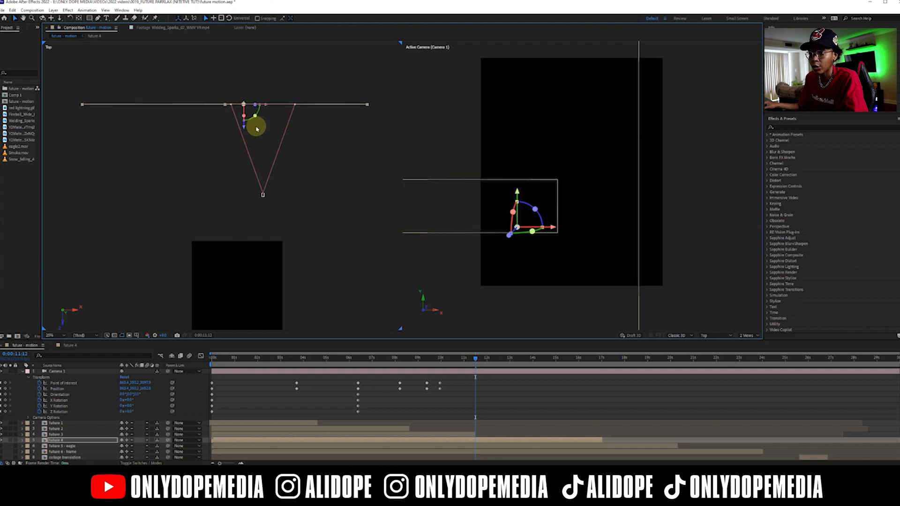
In the future 4 composition, extend the smoke, Layer 7, Getty photo and Layer 6 clips back to about 11:00, then return to future - motion.
left_click(532, 380)
left_click_drag(478, 359, 512, 359)
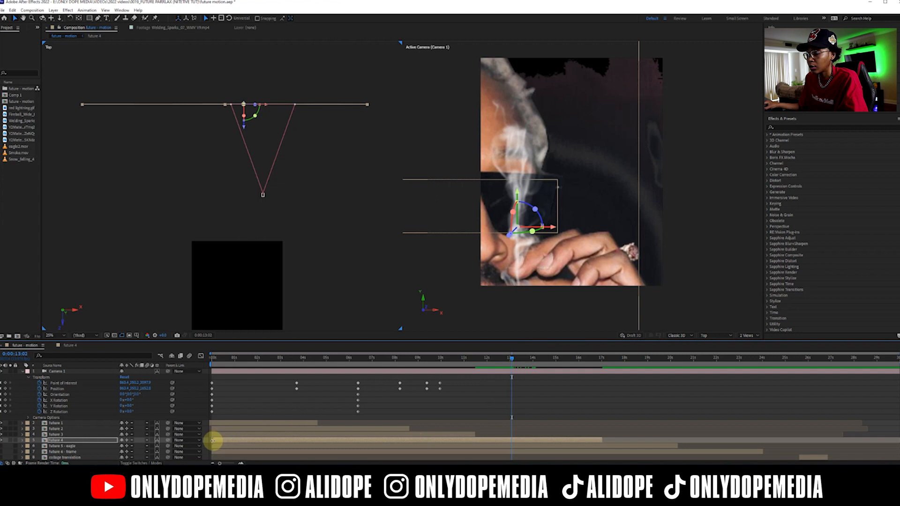
double_click(469, 443)
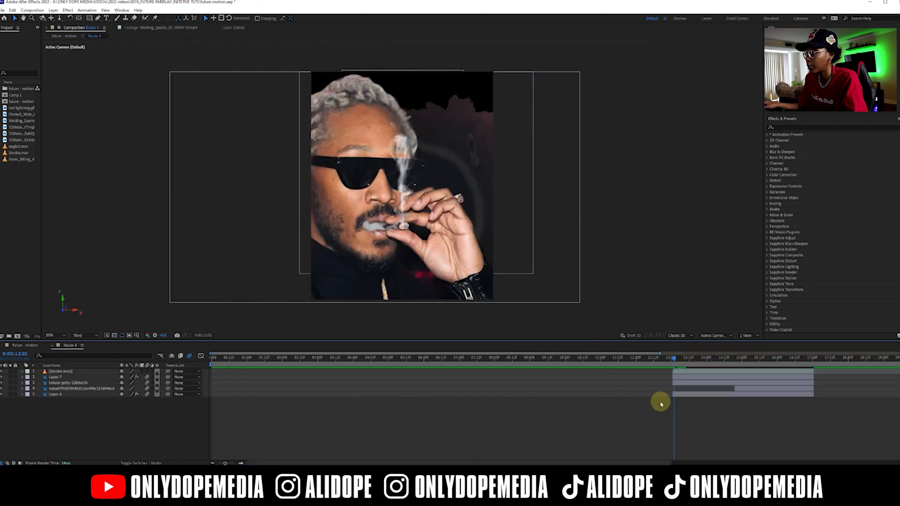
left_click_drag(670, 377, 642, 378)
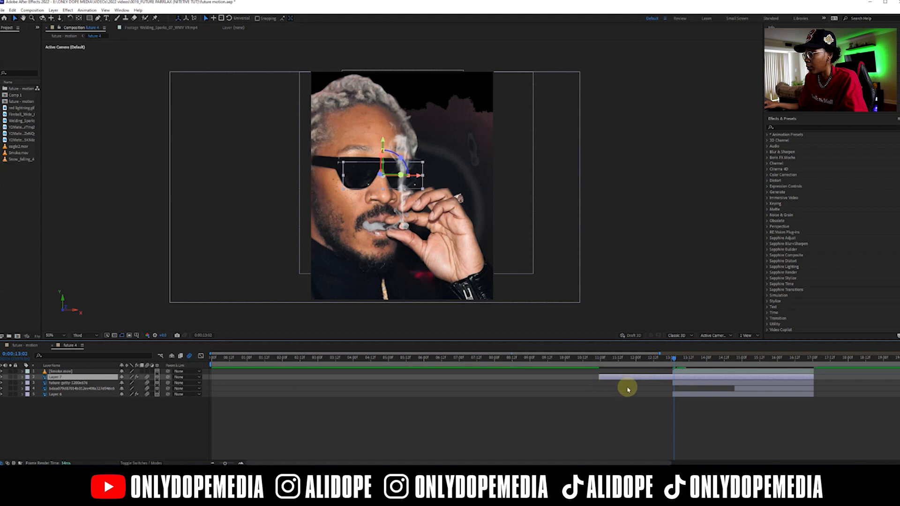
left_click_drag(673, 394, 600, 395)
left_click_drag(671, 383, 599, 382)
left_click_drag(673, 371, 600, 371)
left_click_drag(740, 372, 799, 373)
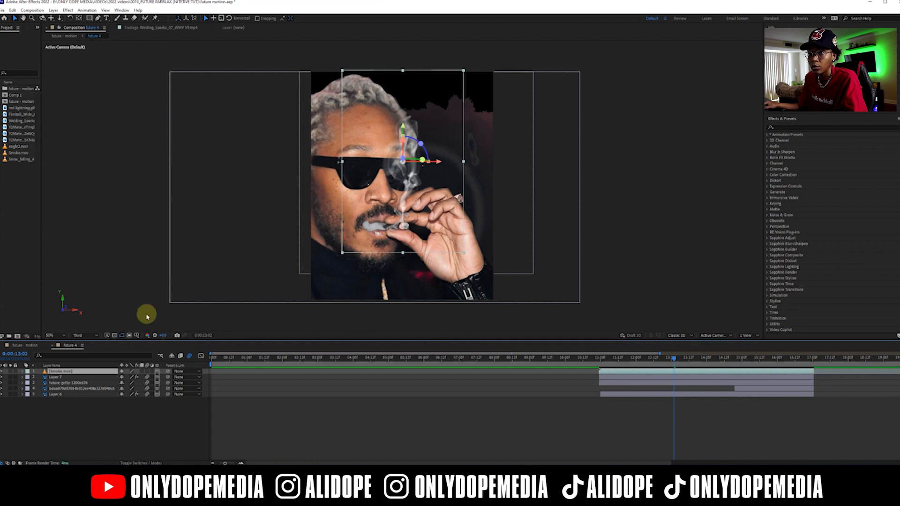
left_click(51, 347)
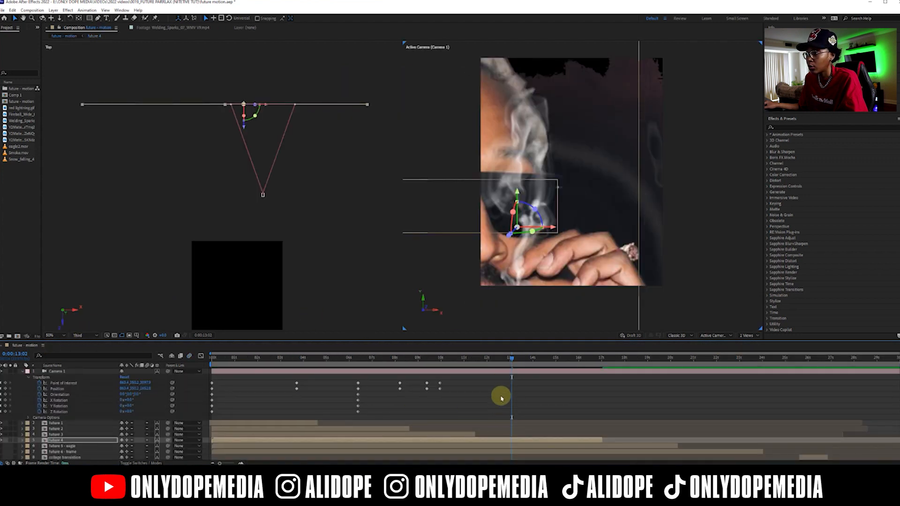
At 11:00, push the future 4 layer much farther back in depth so it sits behind the future 3 scene.
left_click_drag(494, 364, 464, 364)
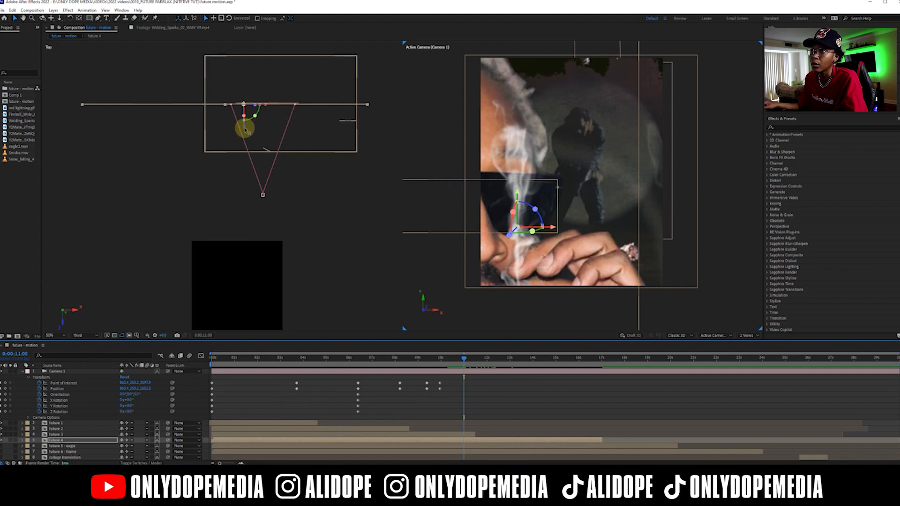
left_click_drag(244, 127, 240, 87)
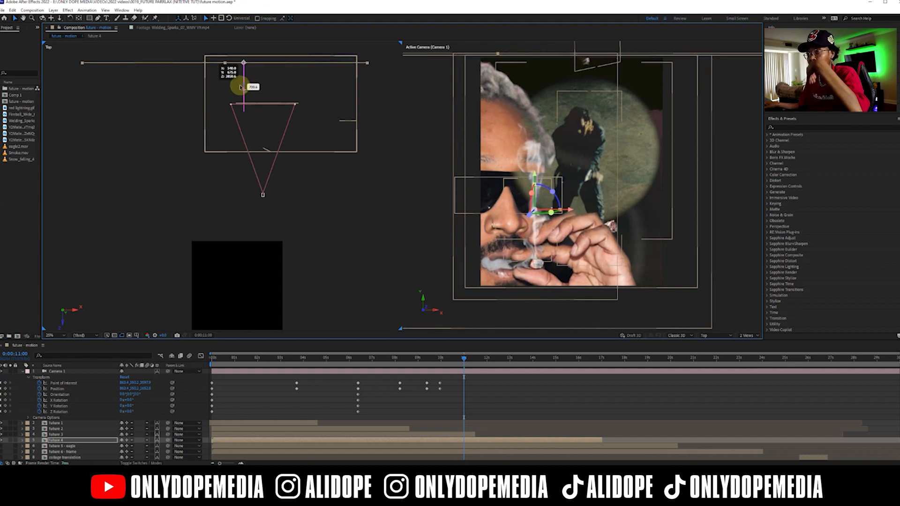
mouse_move(240, 84)
left_mouse_down()
mouse_move(236, 192)
mouse_move(239, 89)
left_mouse_up()
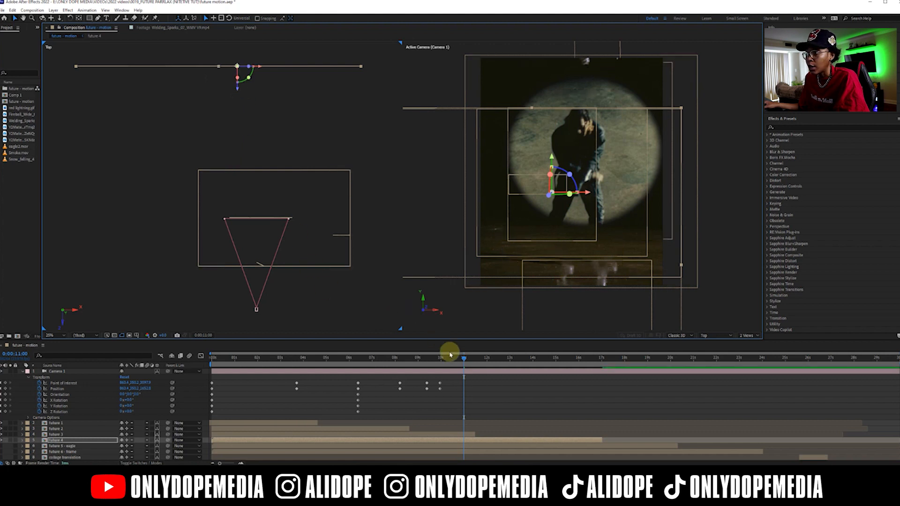
At 11:11, dolly and track Camera 1 forward through the spotlit figure until the future 4 portrait fills the view.
left_click_drag(462, 360, 473, 357)
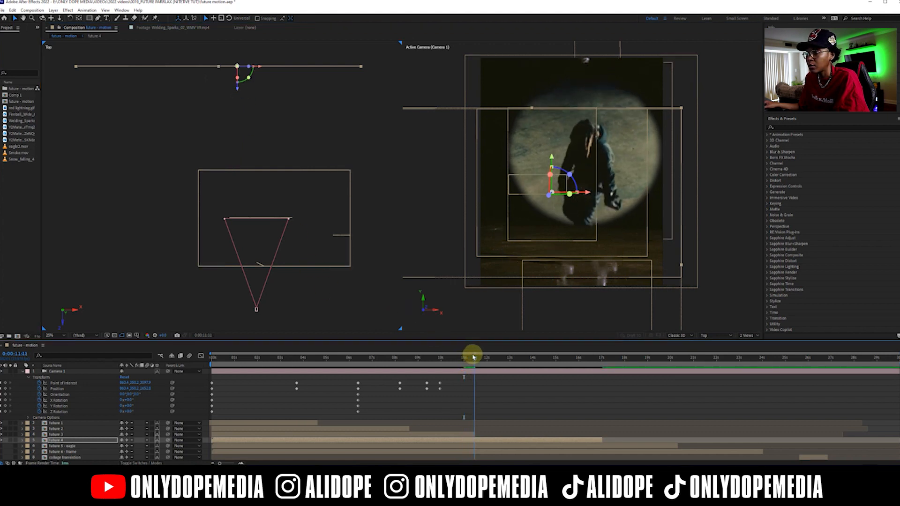
left_click(462, 433)
left_click(462, 371)
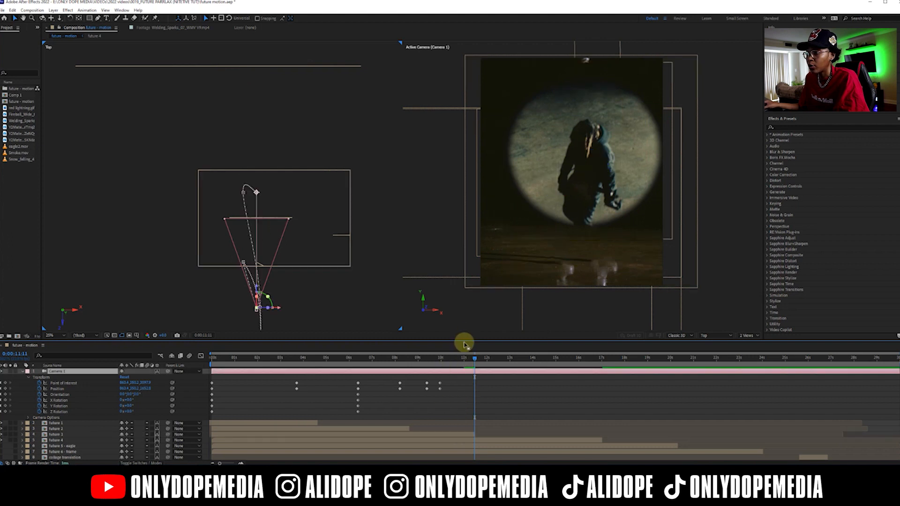
key("3")
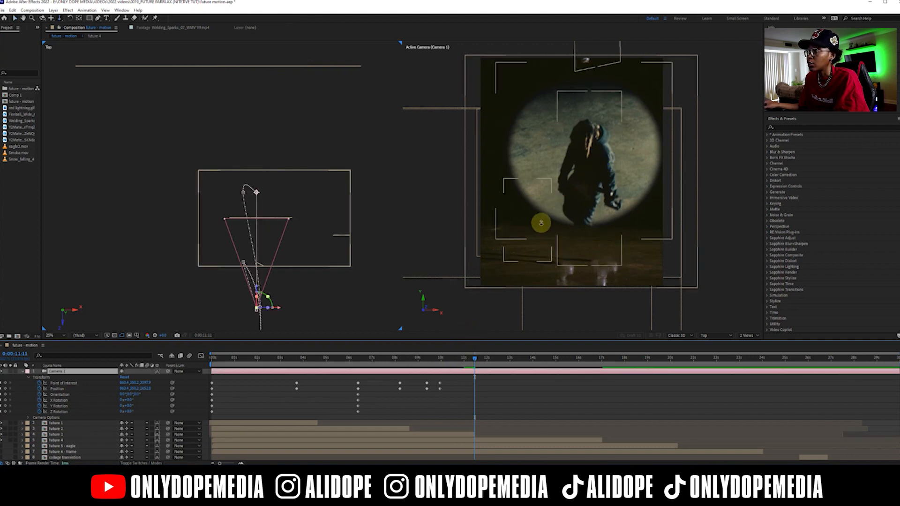
left_click_drag(577, 207, 587, 161)
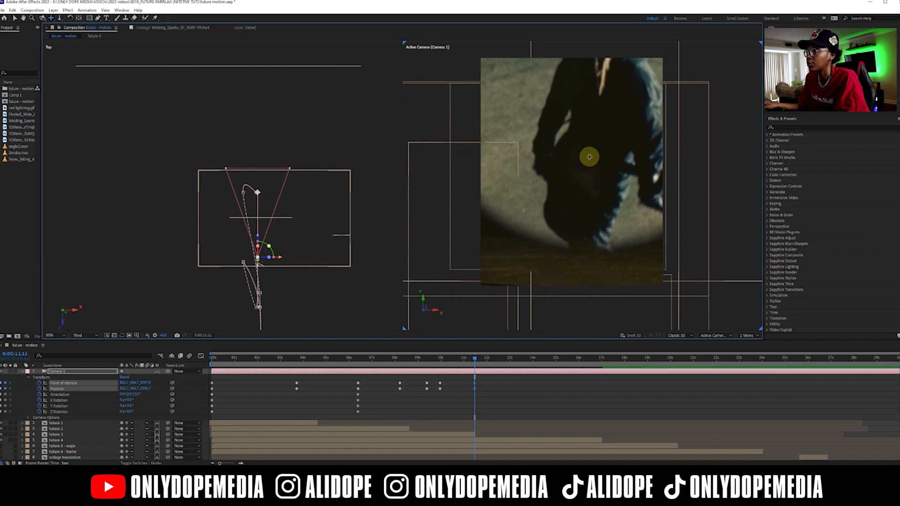
left_click_drag(595, 149, 572, 176)
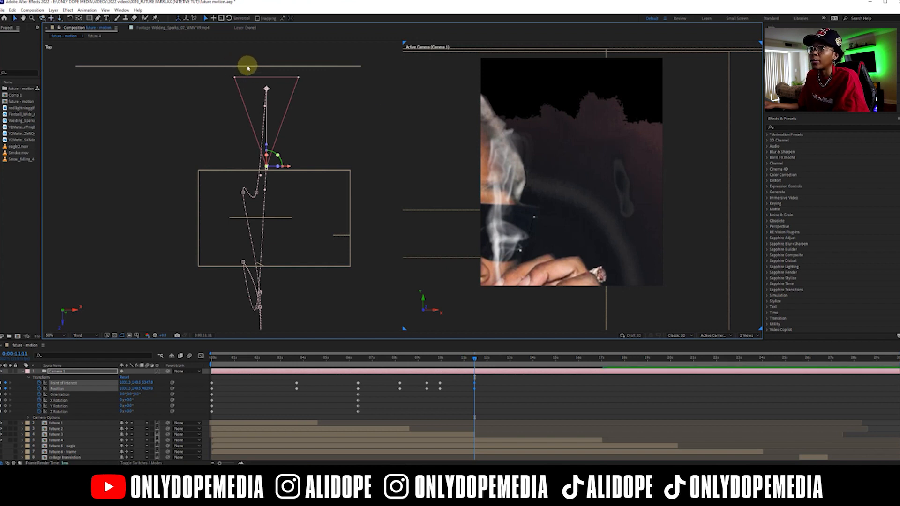
Move the future 4 layer slightly toward the camera in depth to line it up with the far edge of the camera's view cone.
key("v")
left_click(248, 66)
left_click_drag(239, 92, 235, 104)
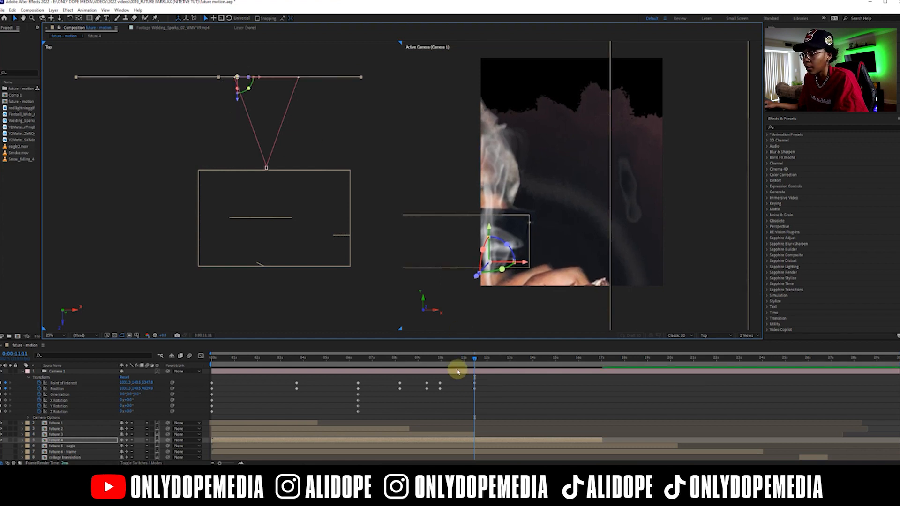
Copy Camera 1's Point of Interest and Position keyframes from 9:23 and paste them at 11:01 to hold the framing before the push.
left_click_drag(457, 363, 445, 343)
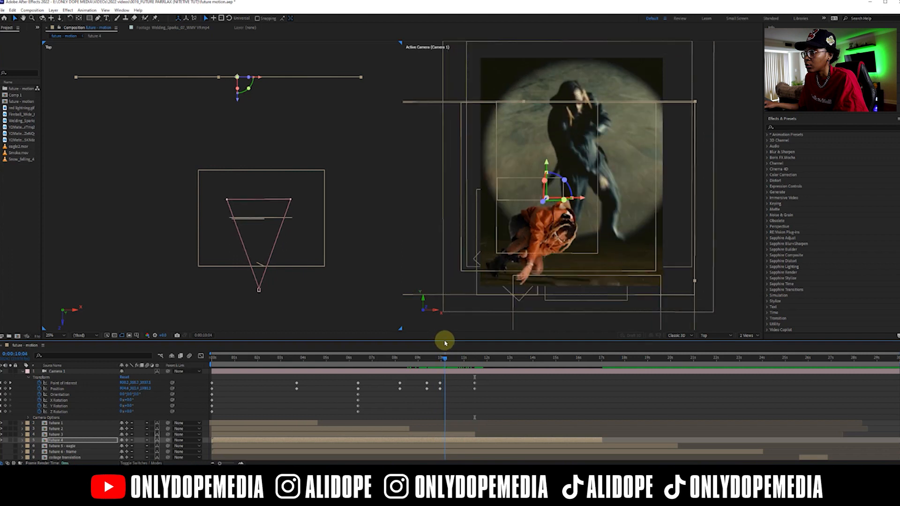
left_click_drag(447, 343, 442, 395)
left_click_drag(459, 358, 465, 358)
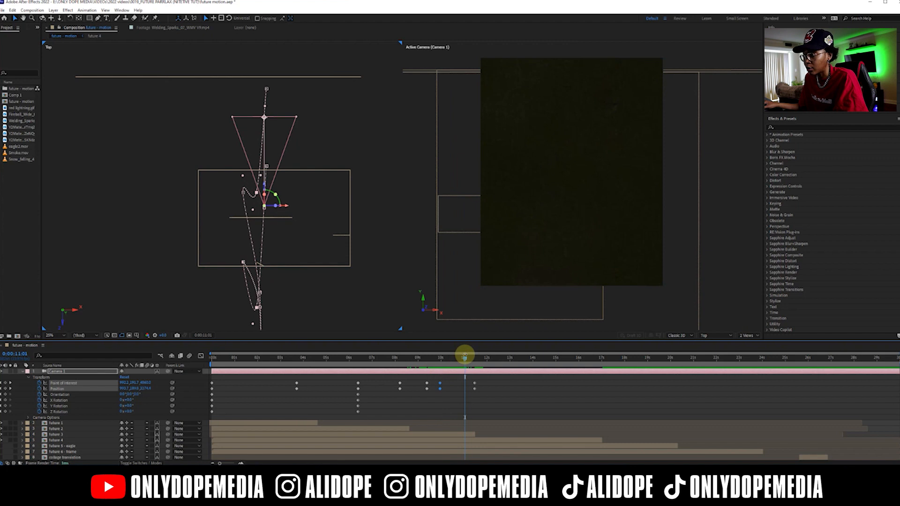
key("ctrl+v")
left_click_drag(446, 361, 474, 357)
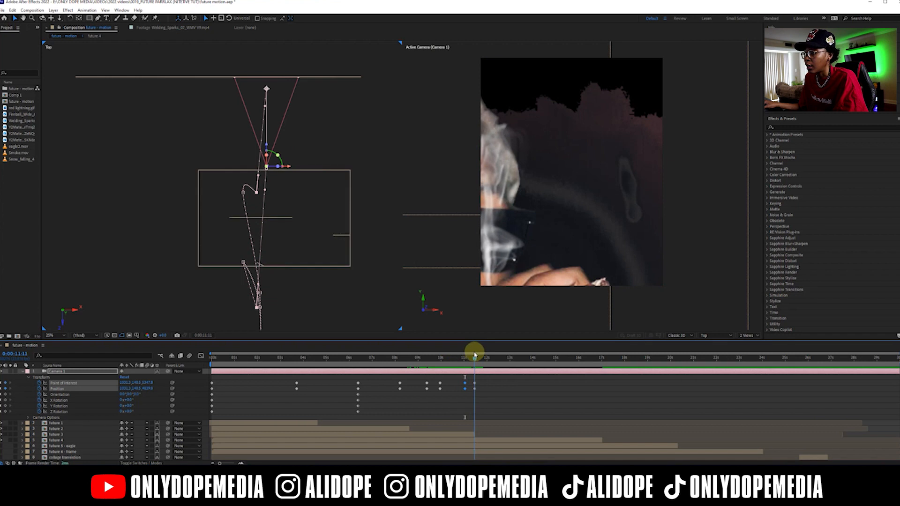
At 11:11, scale down the future 4 layer and reposition it so the portrait fills the camera frame.
left_click(480, 441)
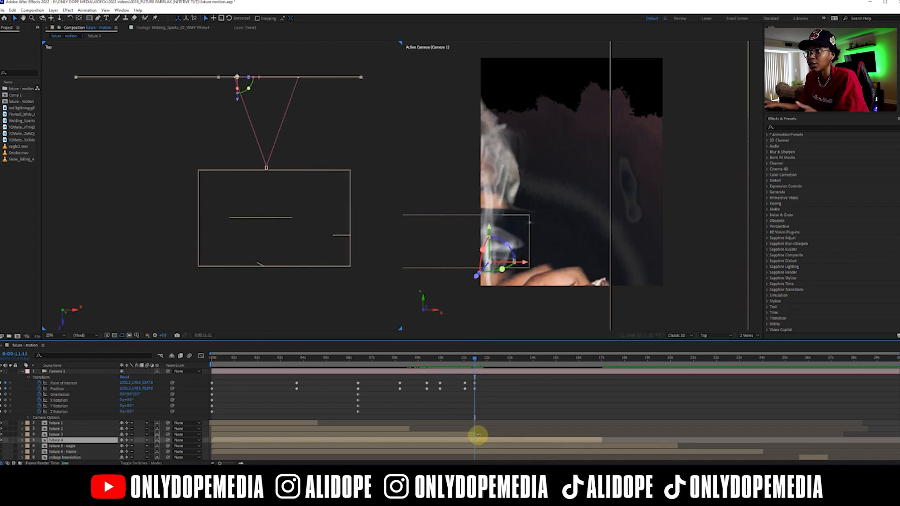
key("s")
left_click_drag(149, 446, 120, 447)
left_click_drag(550, 283, 550, 224)
mouse_move(471, 358)
left_mouse_down()
mouse_move(592, 356)
mouse_move(472, 356)
left_mouse_up()
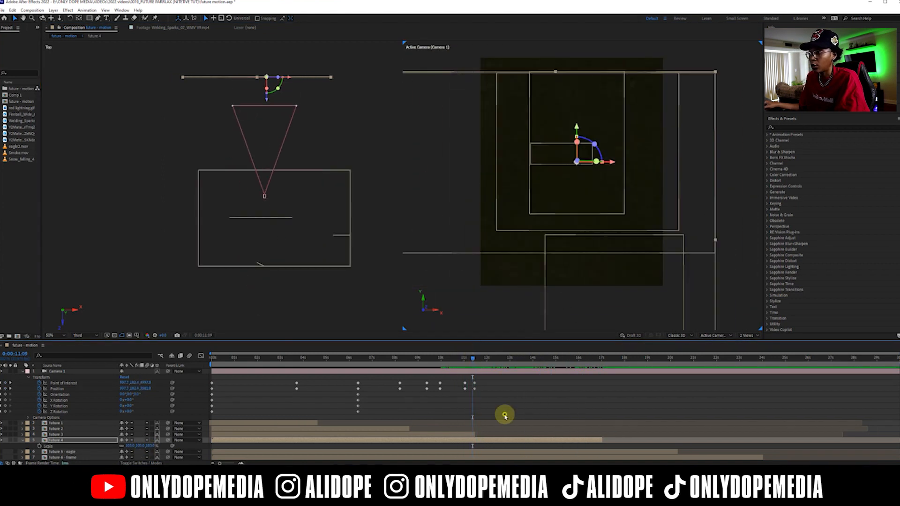
left_click_drag(462, 357, 477, 352)
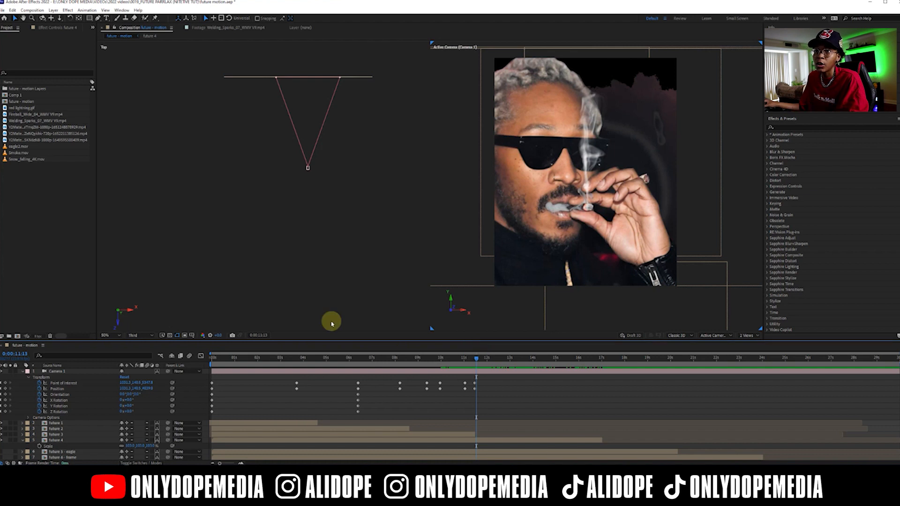
Add the eagle2.mov footage between the future 2 and future 3 layers and start it at 10:13, checking its flight across the transition.
left_click(25, 147)
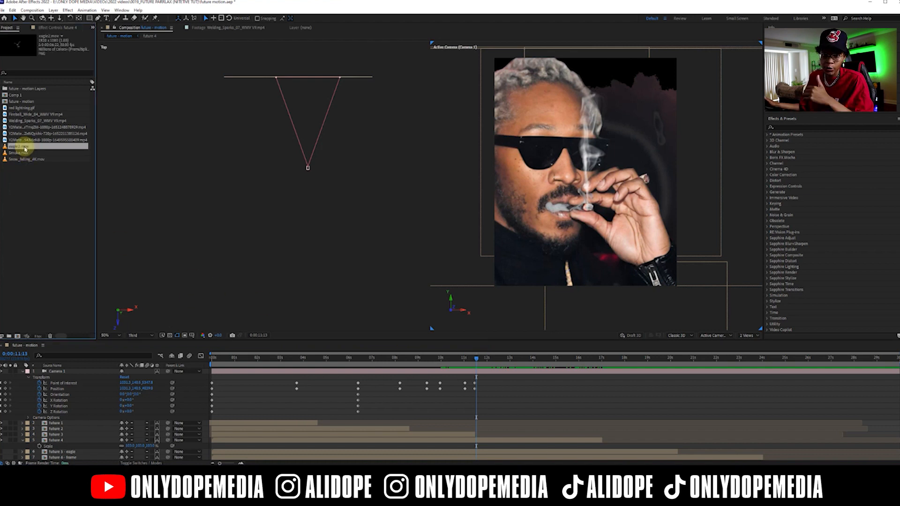
mouse_move(25, 148)
left_mouse_down()
mouse_move(403, 326)
mouse_move(468, 433)
left_mouse_up()
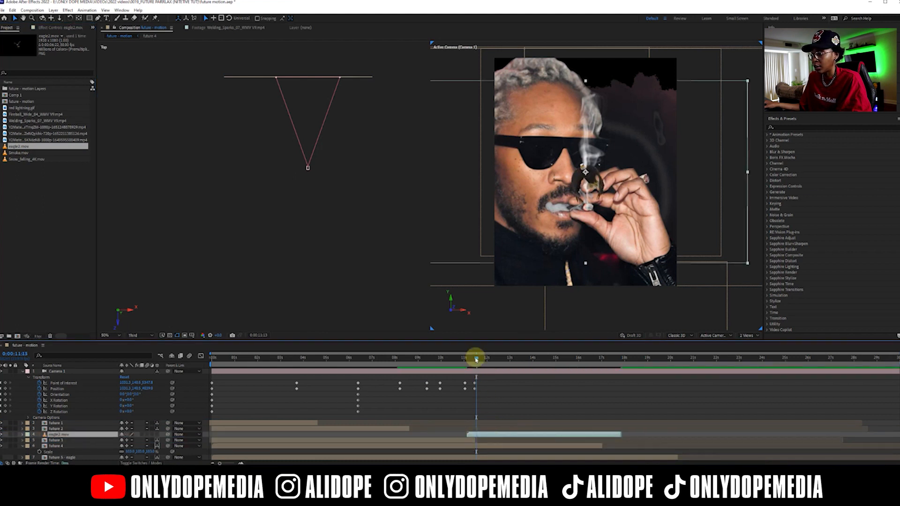
left_click_drag(476, 360, 458, 370)
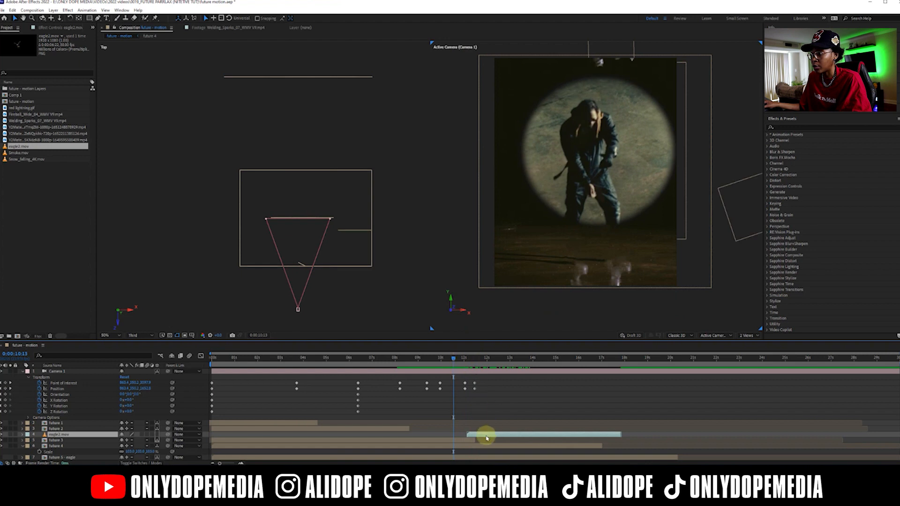
left_click_drag(476, 438, 471, 438)
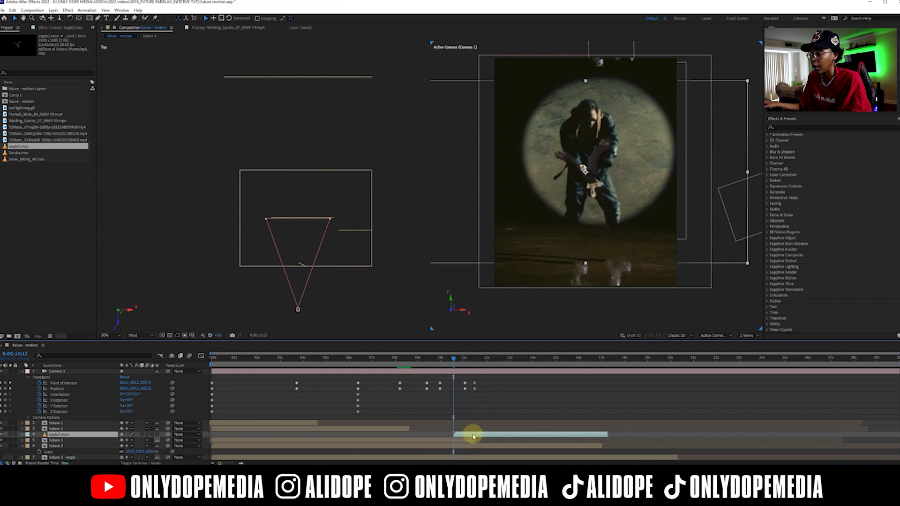
left_click_drag(462, 361, 485, 360)
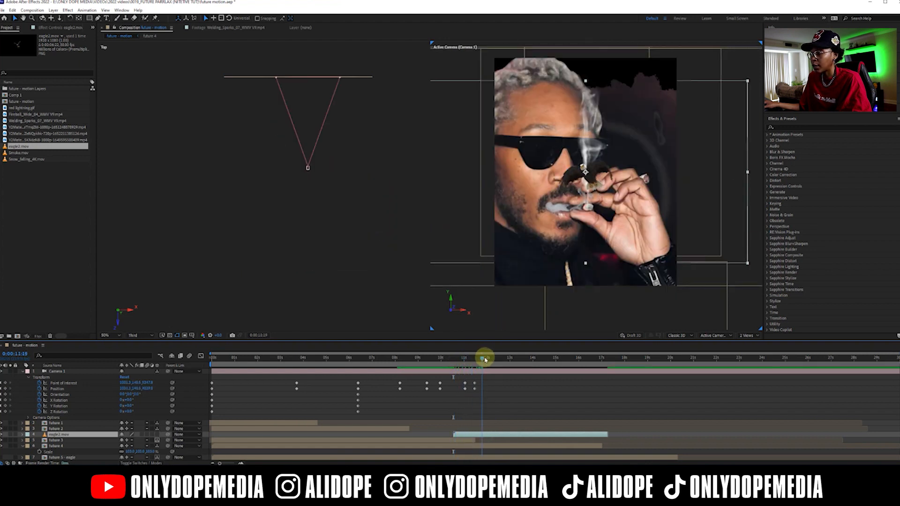
left_click_drag(502, 358, 510, 358)
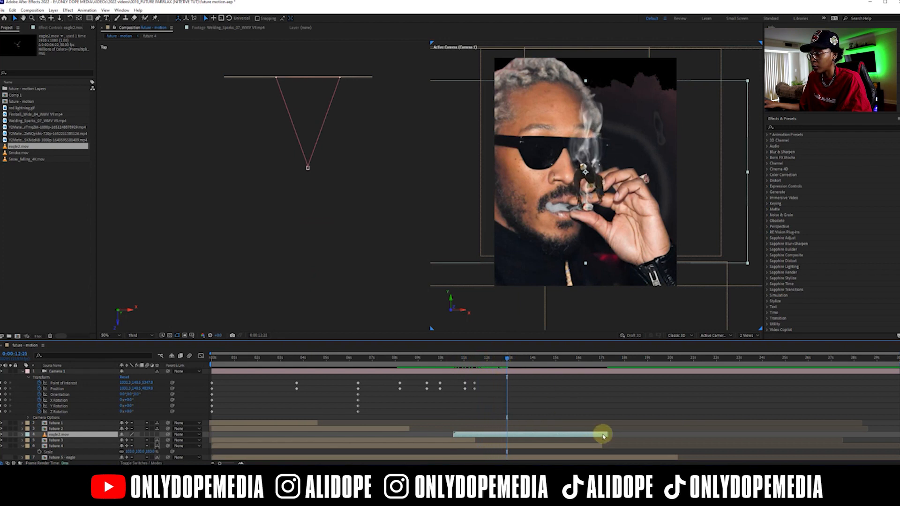
Try to keyframe the 3D eagle layer's Position from beyond the frame's right side at 10:07 to over the figure at 11:04.
left_click(448, 358)
key("p")
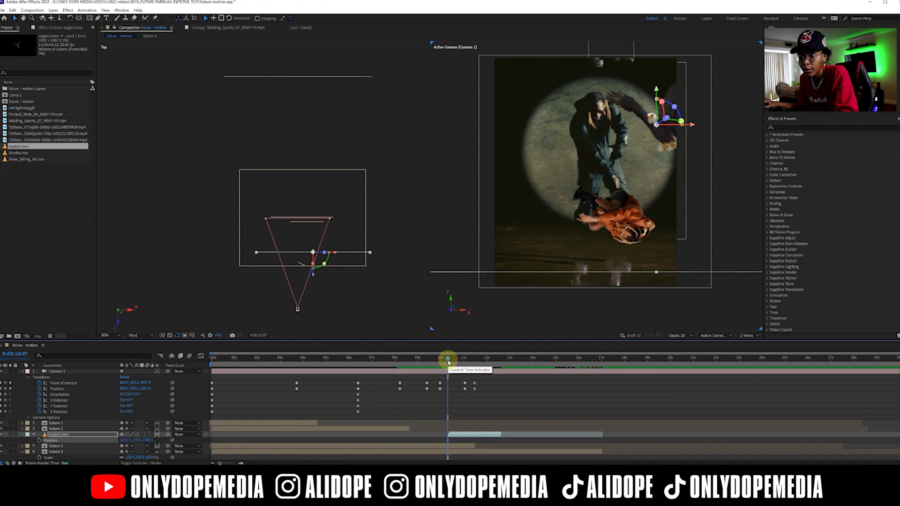
key("alt+shift+p")
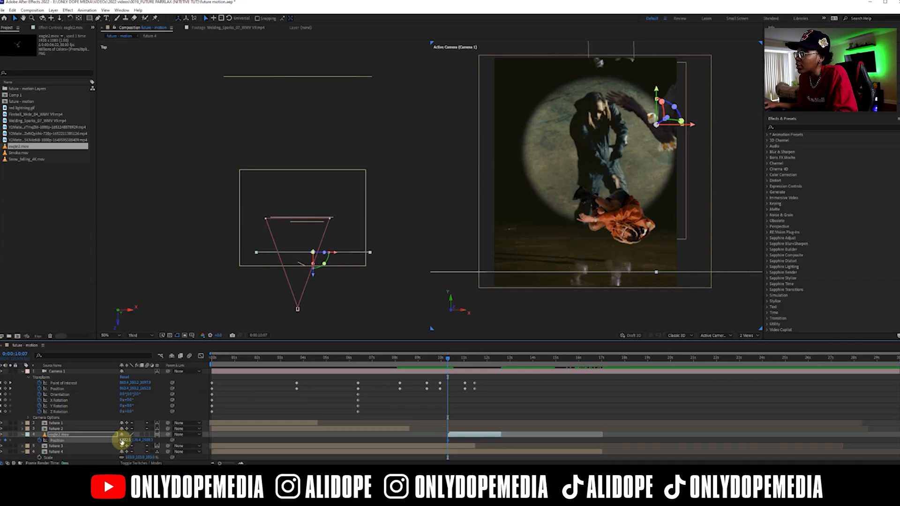
left_click_drag(122, 440, 244, 426)
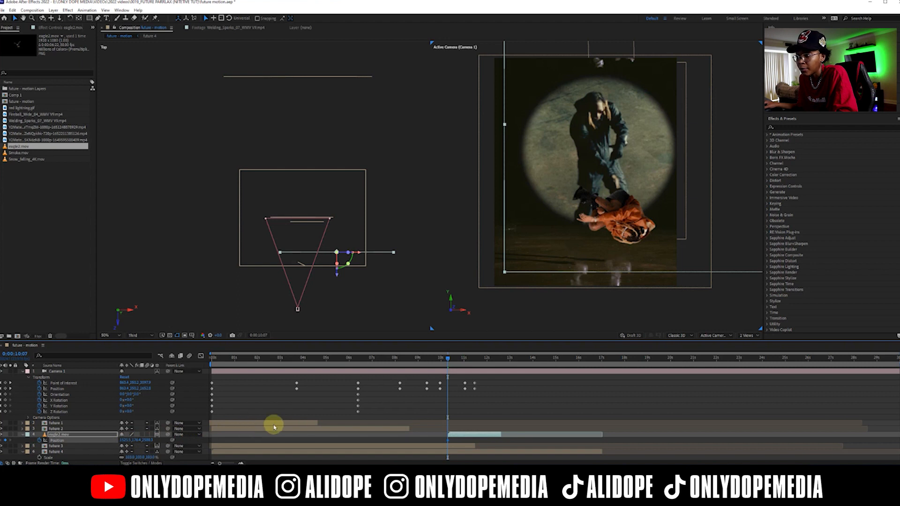
left_click_drag(448, 359, 467, 357)
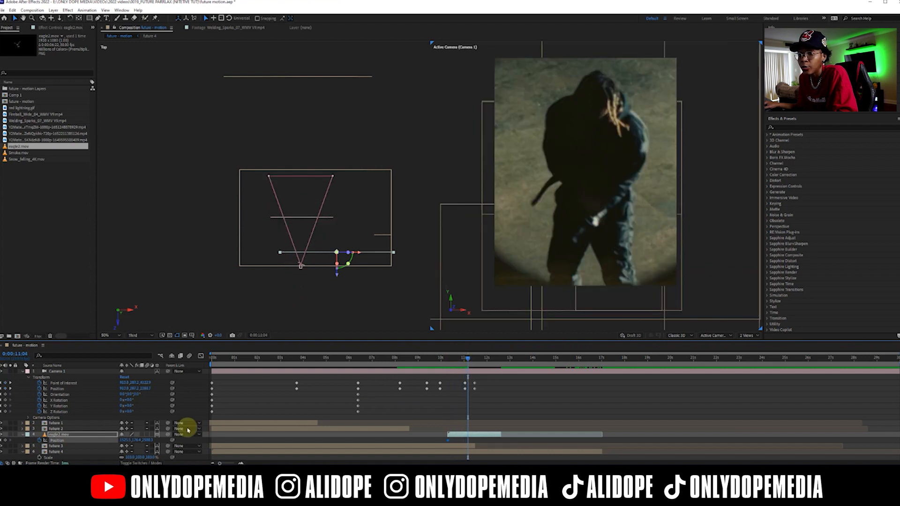
left_click_drag(126, 439, 61, 437)
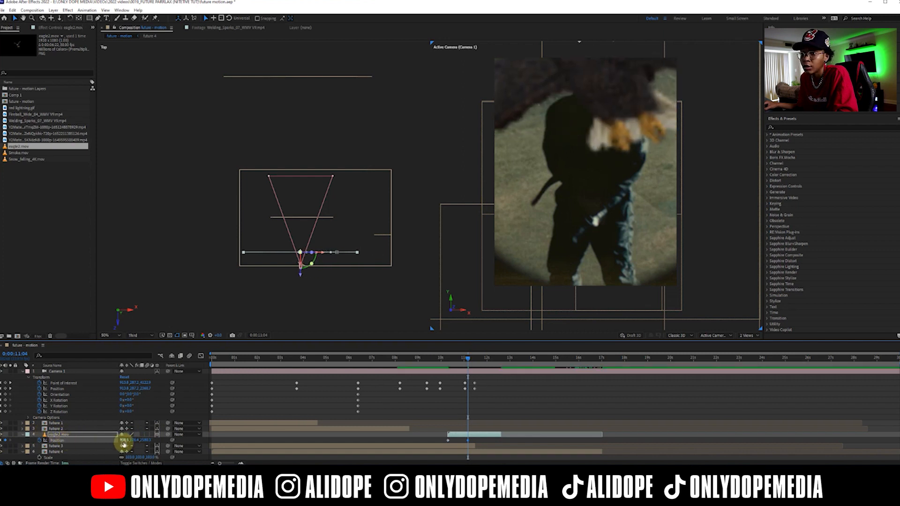
left_click_drag(154, 435, 176, 429)
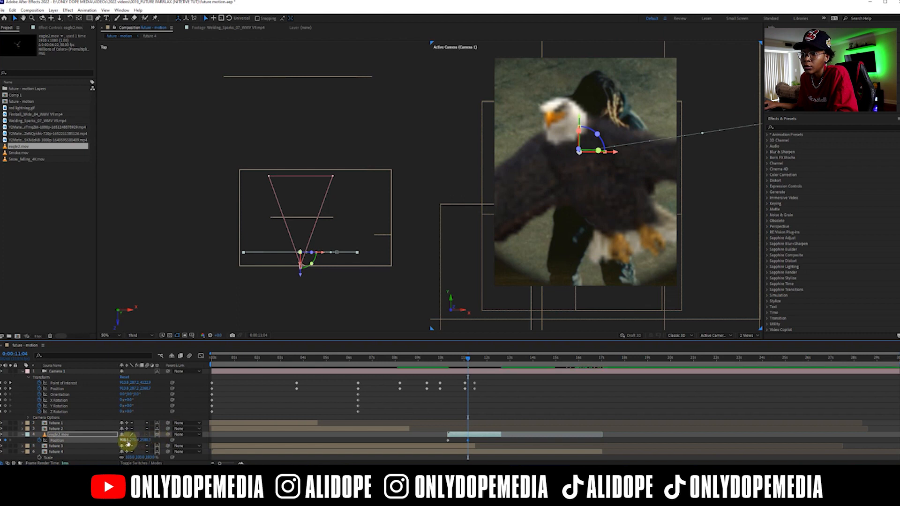
left_click_drag(126, 443, 156, 437)
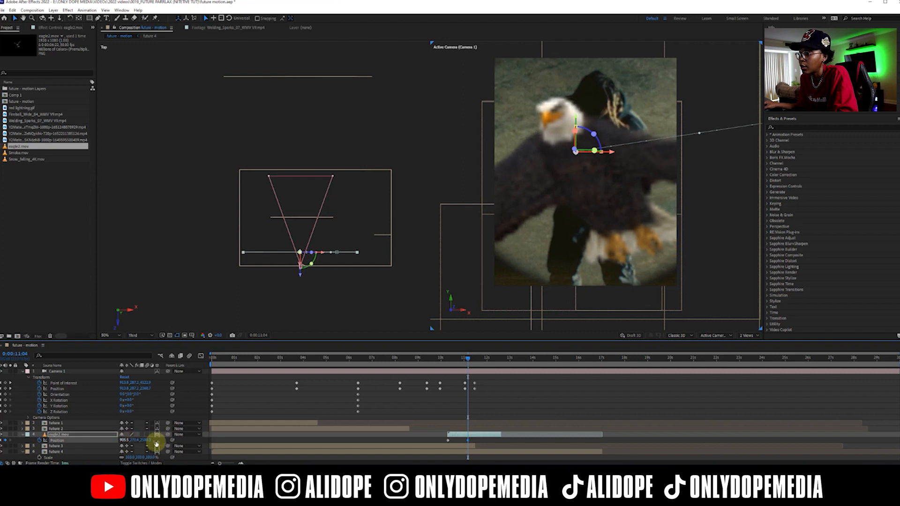
Make the eagle layer 2D again and clear its Position keyframes.
left_click(475, 359)
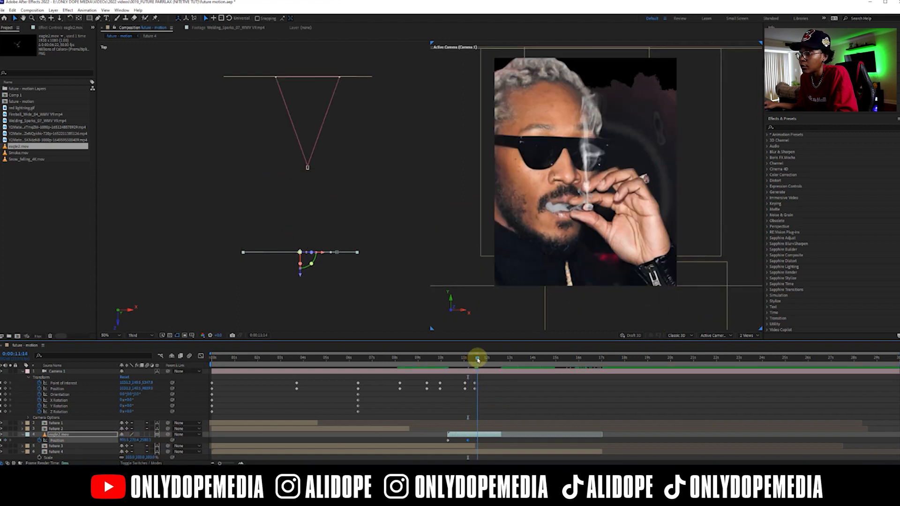
left_click_drag(477, 360, 478, 360)
left_click(266, 439)
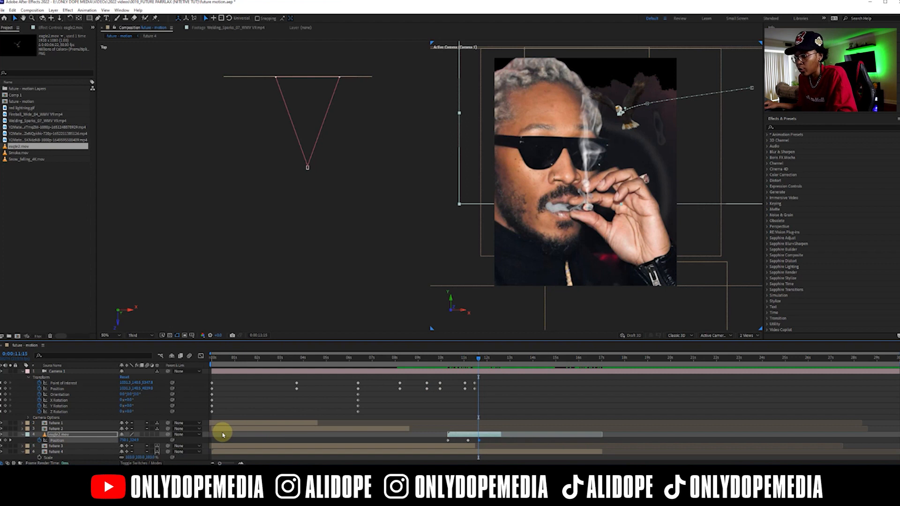
left_click_drag(444, 440, 484, 441)
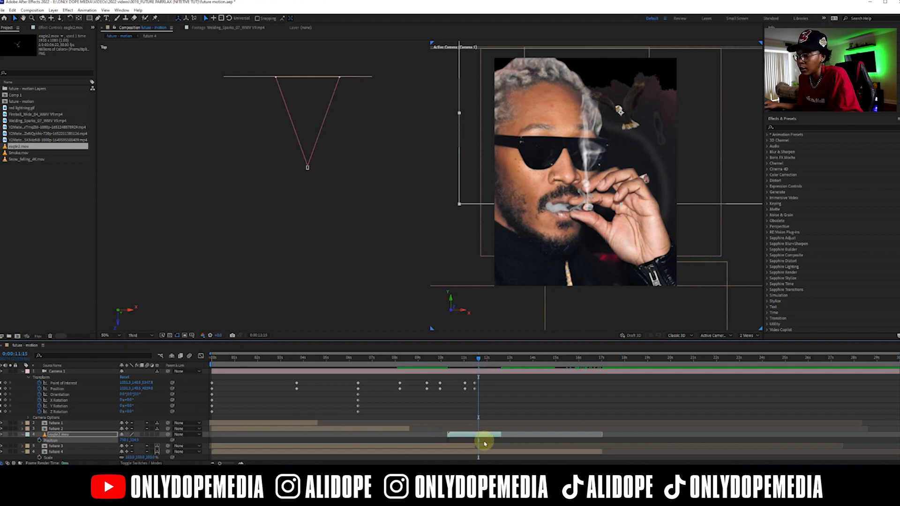
Keyframe the 2D eagle's Position from beyond the frame's right side at 10:07 to outside its lower left at 11:16, making a diagonal path.
left_click_drag(457, 362, 447, 366)
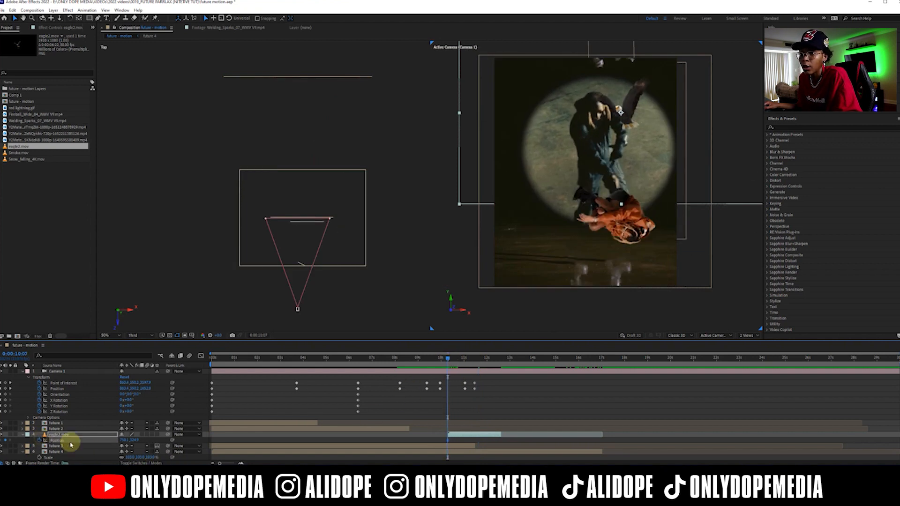
left_click_drag(121, 442, 283, 414)
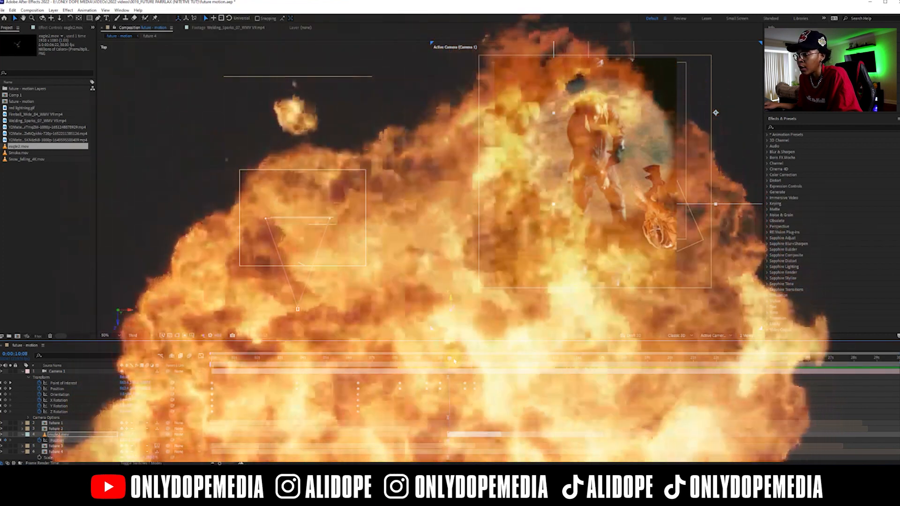
left_click(460, 358)
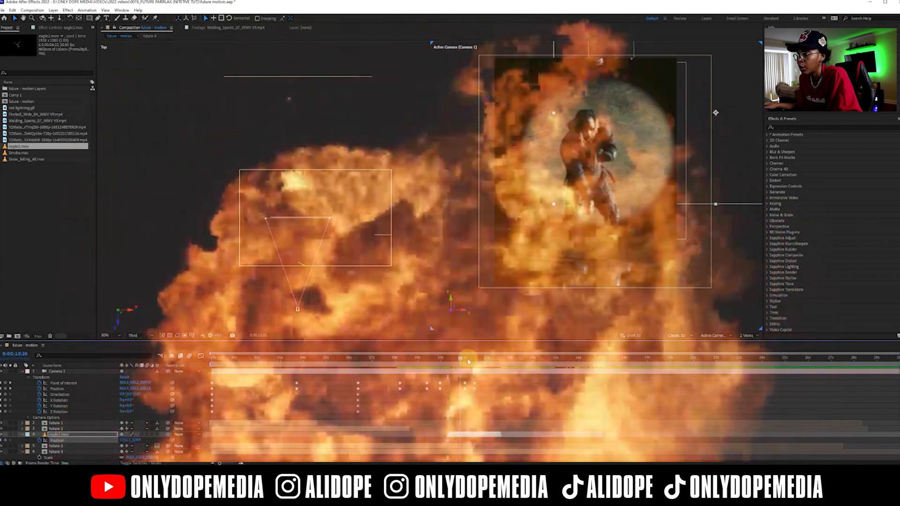
left_click_drag(468, 362, 477, 359)
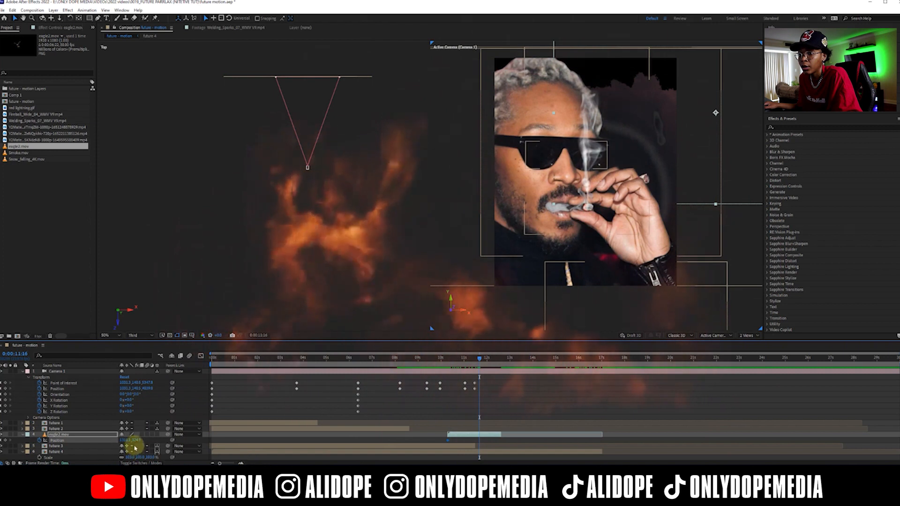
left_click_drag(124, 440, 1, 441)
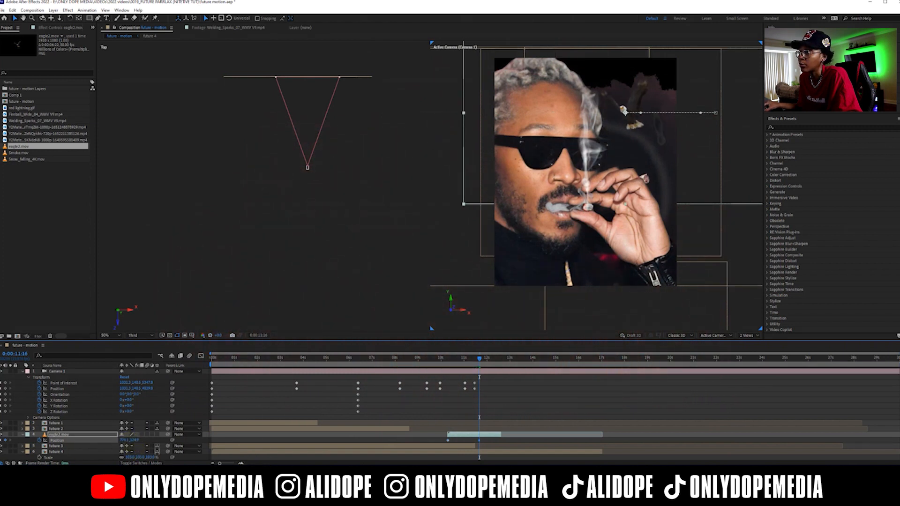
left_click_drag(640, 112, 474, 240)
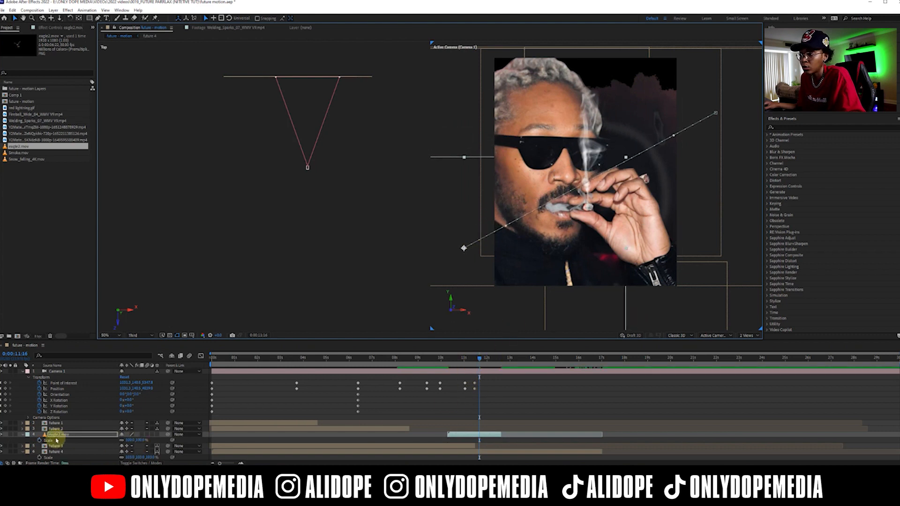
Keyframe the eagle's Scale from 100% at 10:07, enlarge it to fill the frame at 10:22, and shrink it at 11:14.
left_click_drag(469, 361, 448, 368)
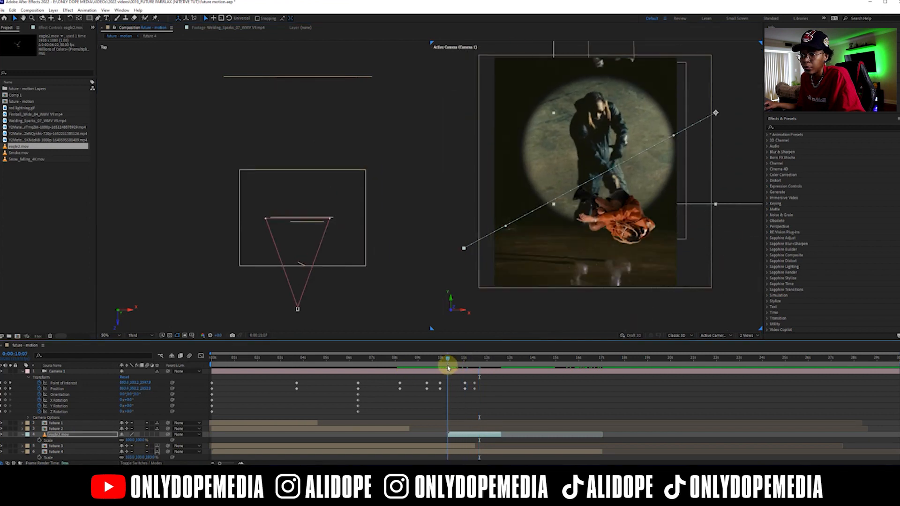
left_click_drag(459, 369, 471, 364)
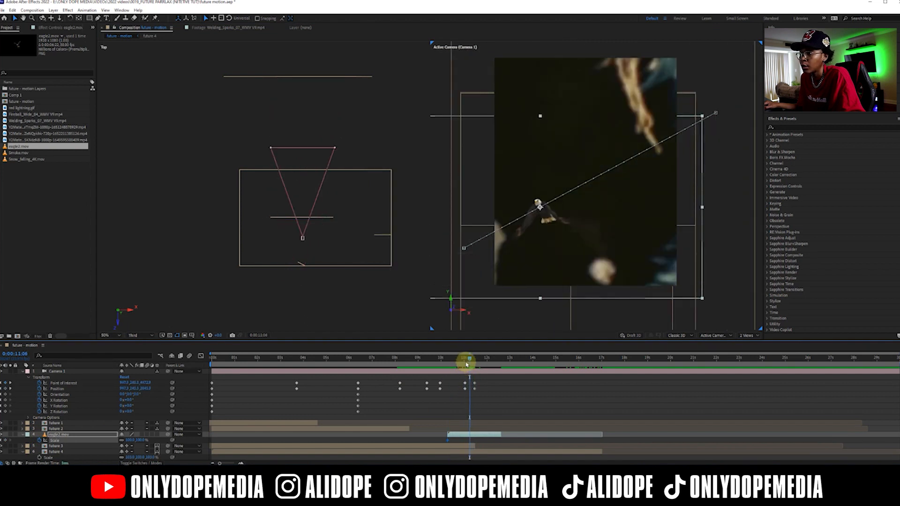
left_click(463, 363)
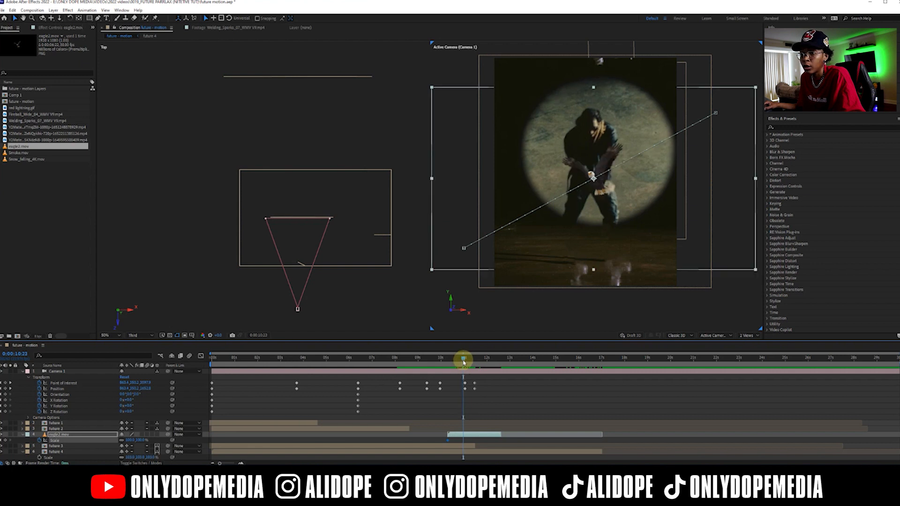
left_click_drag(140, 440, 301, 421)
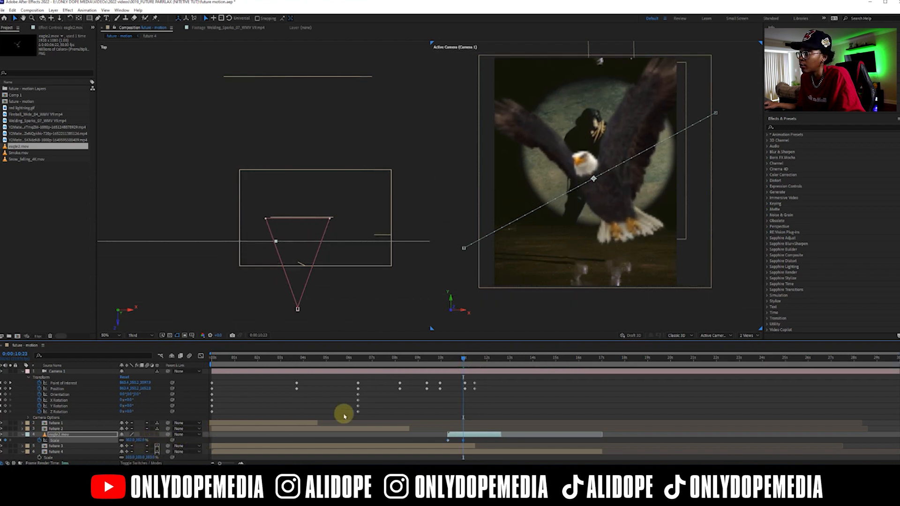
left_click_drag(464, 358, 477, 349)
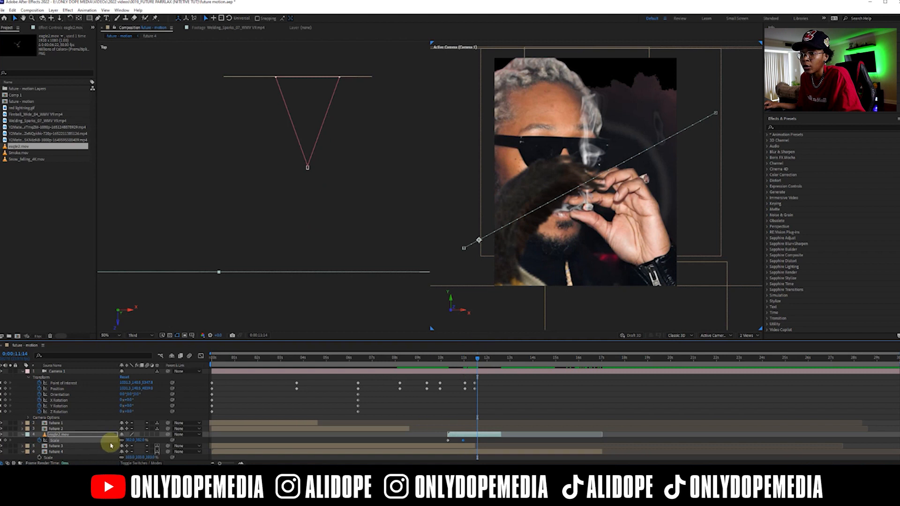
left_click_drag(140, 441, 53, 454)
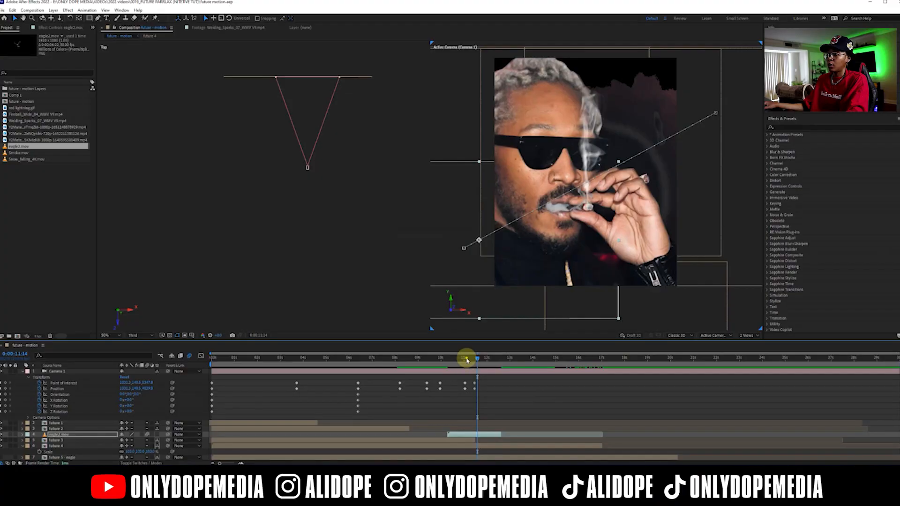
Shift the eagle layer later in time to start at about 10:20, checking how it covers the transition to future 4.
mouse_move(465, 360)
left_mouse_down()
mouse_move(442, 360)
mouse_move(483, 360)
mouse_move(438, 368)
mouse_move(460, 367)
left_mouse_up()
left_click_drag(459, 428, 471, 435)
left_click_drag(456, 362, 488, 360)
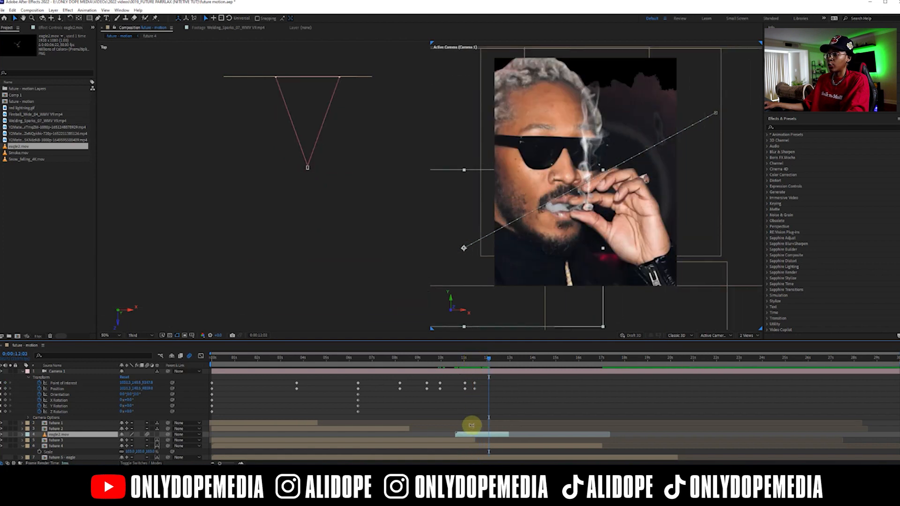
left_click_drag(472, 434, 475, 432)
left_click_drag(476, 365, 494, 365)
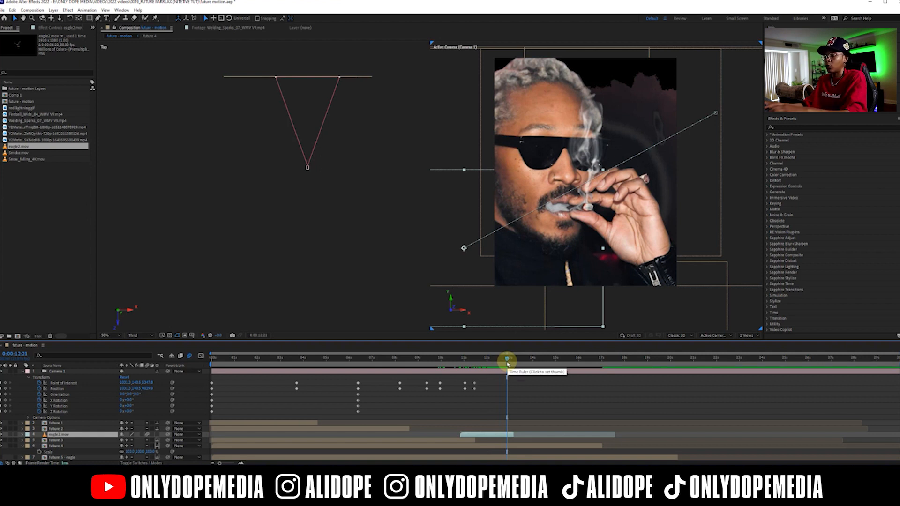
Keyframe the camera closer to the smoking man at 12:02, and reframe it toward his hand and the smoke at 12:15.
left_click_drag(515, 358, 489, 371)
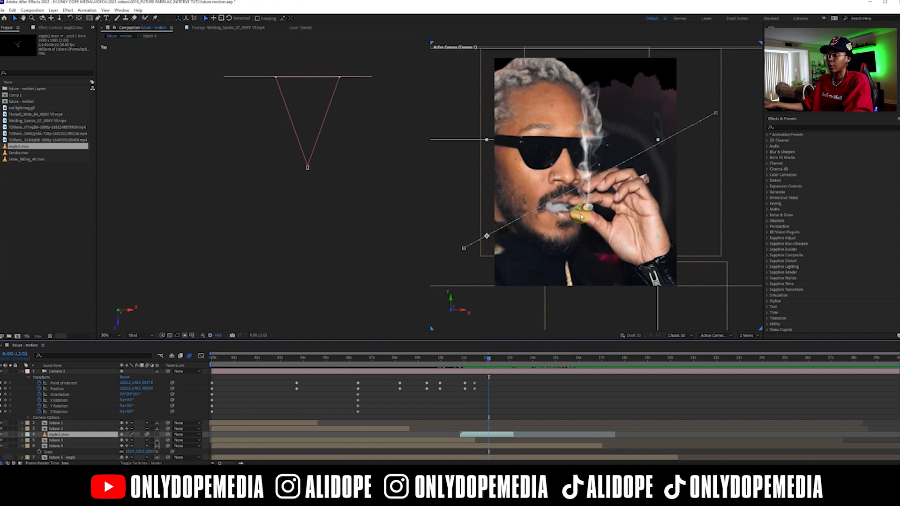
left_click(496, 372)
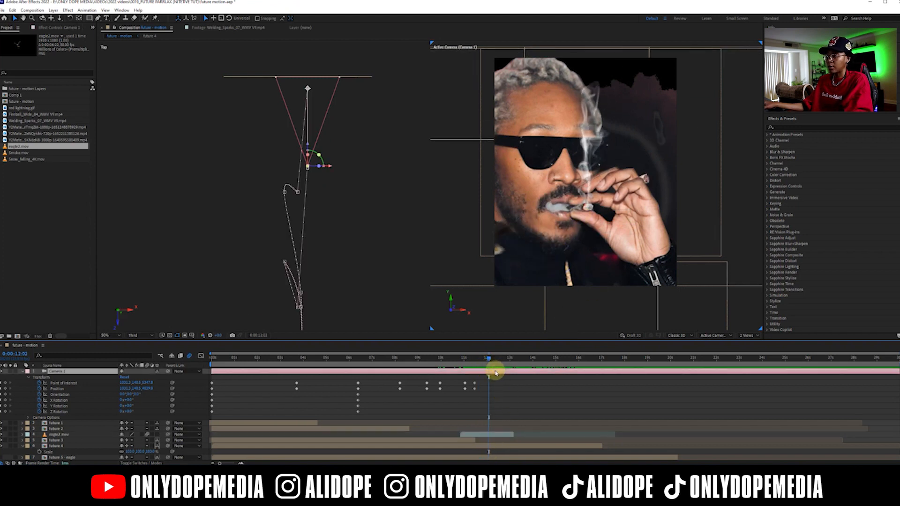
key("2")
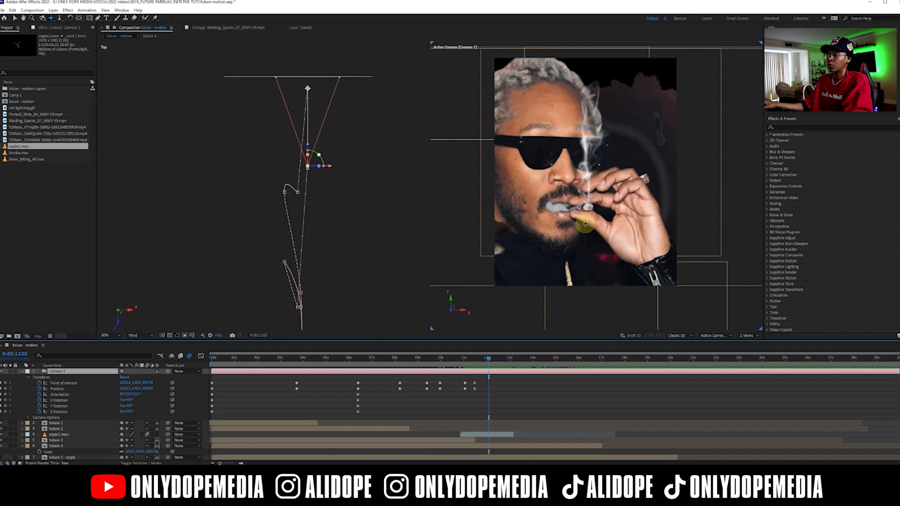
left_click_drag(585, 222, 594, 186)
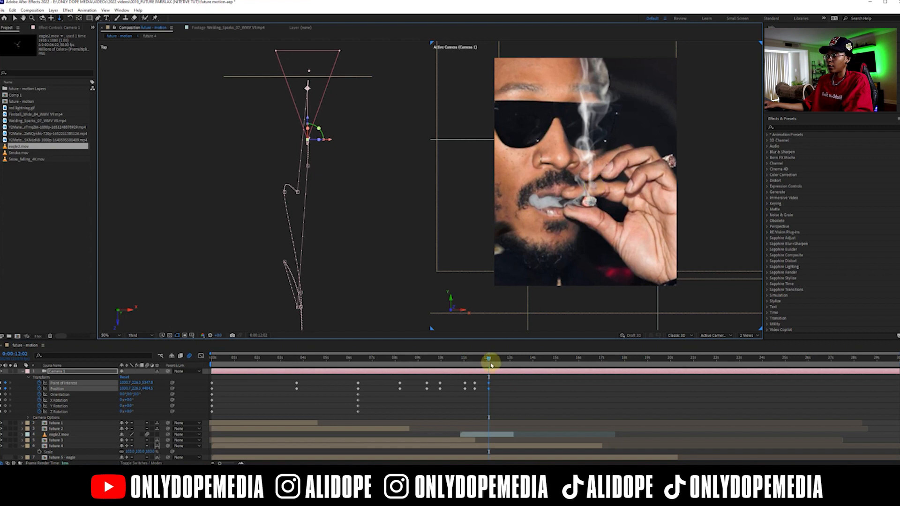
left_click_drag(488, 360, 502, 359)
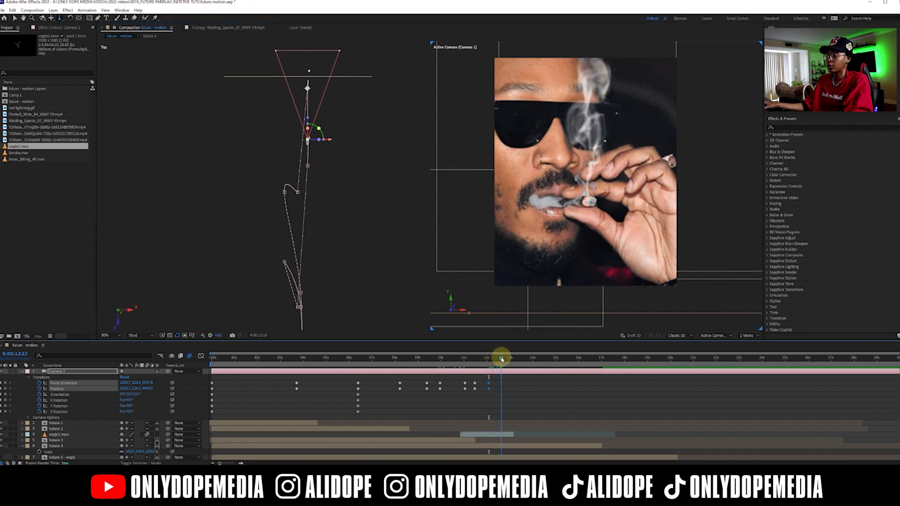
mouse_move(576, 190)
left_mouse_down()
mouse_move(578, 175)
mouse_move(564, 205)
mouse_move(571, 196)
left_mouse_up()
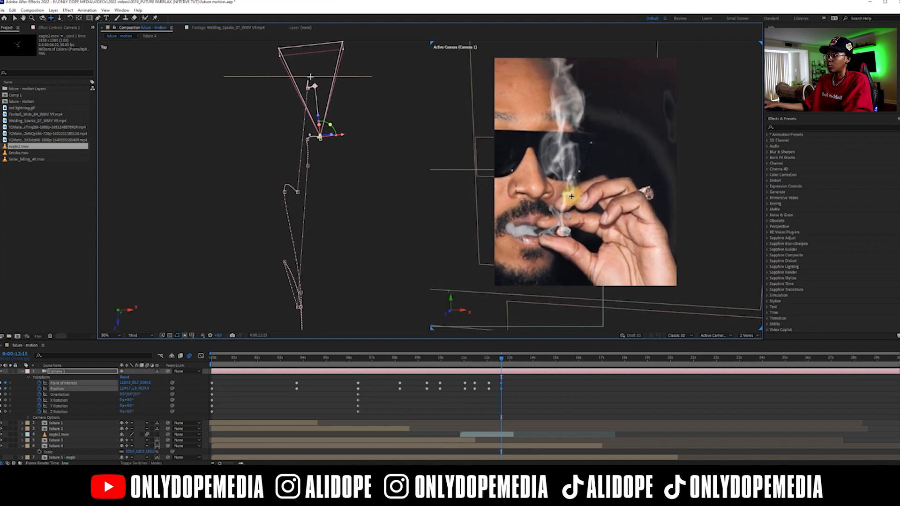
Add another camera keyframe at 13:22 by repositioning the camera on the smoking man's picture.
left_click(527, 361)
left_click_drag(530, 361, 532, 360)
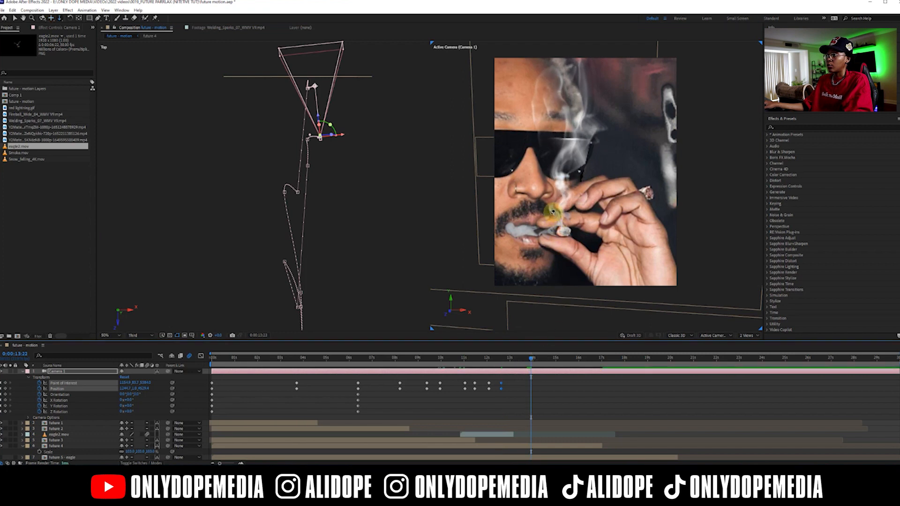
left_click_drag(544, 196, 553, 207)
left_click_drag(559, 208, 556, 187)
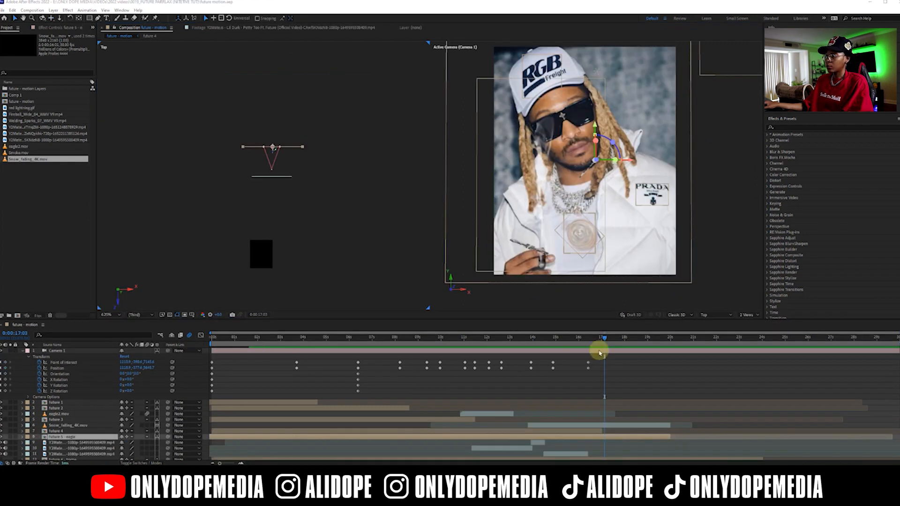
Shift the newest camera keyframes to just before 17:00, and keyframe a closer camera view of future 5 - eagle at 17:15.
mouse_move(597, 340)
left_mouse_down()
mouse_move(566, 339)
mouse_move(593, 340)
left_mouse_up()
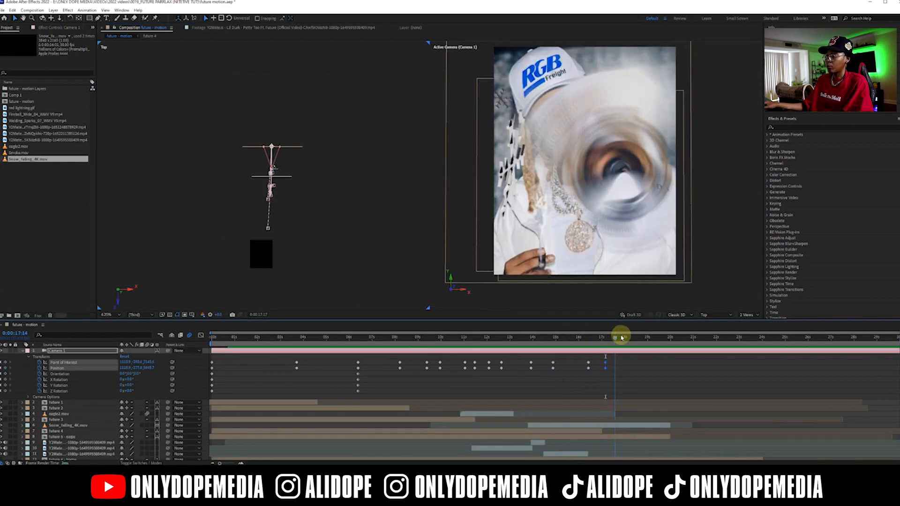
left_click(616, 338)
left_click_drag(603, 362, 598, 363)
left_click_drag(594, 206, 594, 192)
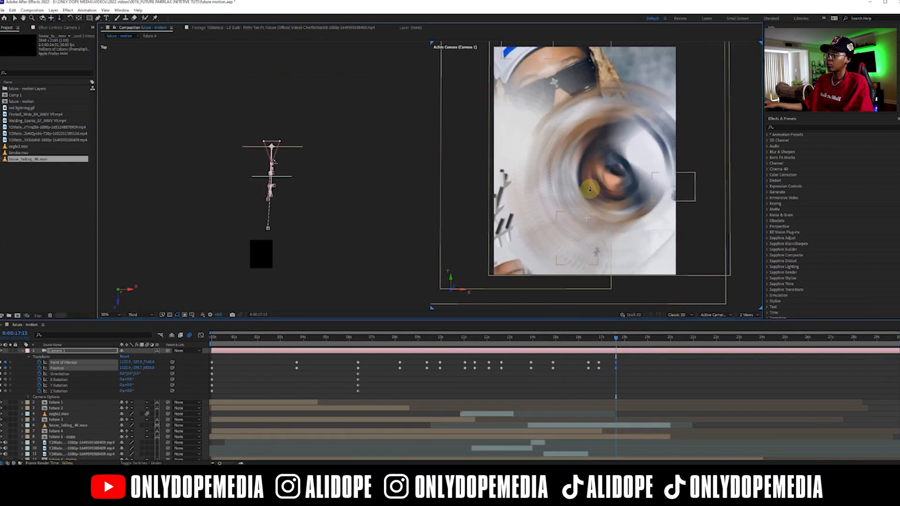
Add three camera keyframes between 18:00 and 20:00, reframing the future 5 - eagle picture at each one.
left_click(640, 337)
left_click_drag(625, 160, 641, 183)
left_click(653, 338)
left_click(661, 339)
left_click_drag(546, 187, 547, 201)
key("2")
left_click_drag(529, 155, 576, 199)
Move the future 6 - frame layer deeper in the top view so it lies beyond the future 5 - eagle layer.
scroll(93, 418, "down", 2)
left_click(80, 434)
left_click(671, 338)
left_click(710, 339)
left_click_drag(678, 338, 670, 338)
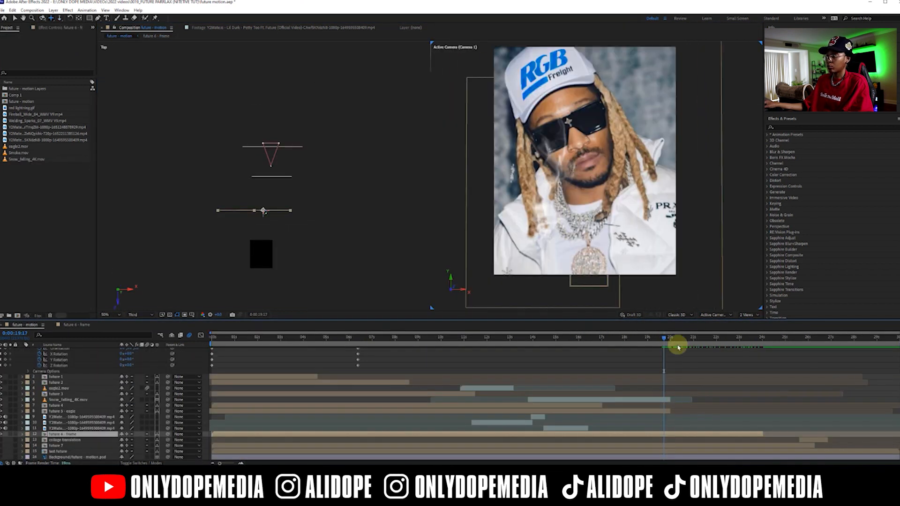
left_click_drag(262, 211, 264, 104)
Keyframe the camera at 19:23 pushing in tightly on the white cap in future 5 - eagle.
left_click(658, 410)
left_click(668, 338)
scroll(669, 356, "up", 1)
left_click(670, 338)
left_click(669, 339)
scroll(293, 195, "up", 1)
key("3")
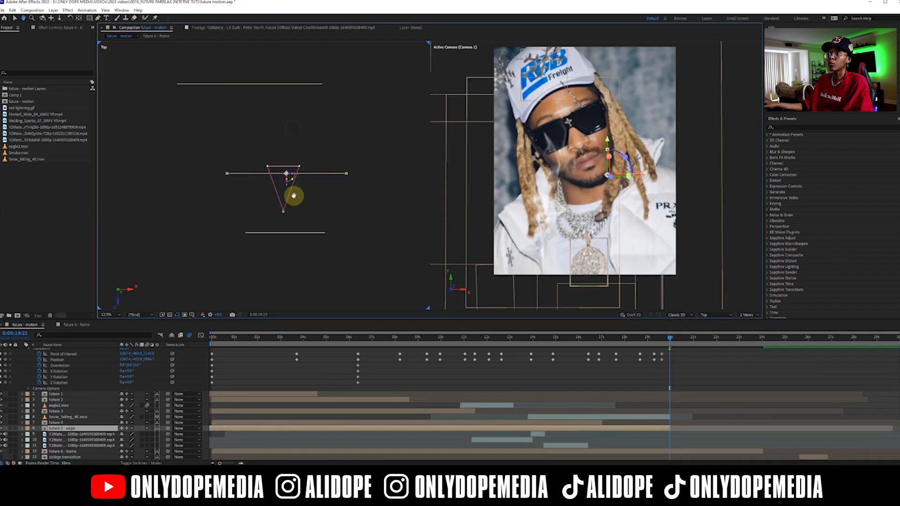
left_click_drag(599, 192, 571, 190)
mouse_move(583, 94)
left_mouse_down()
mouse_move(588, 143)
mouse_move(595, 98)
left_mouse_up()
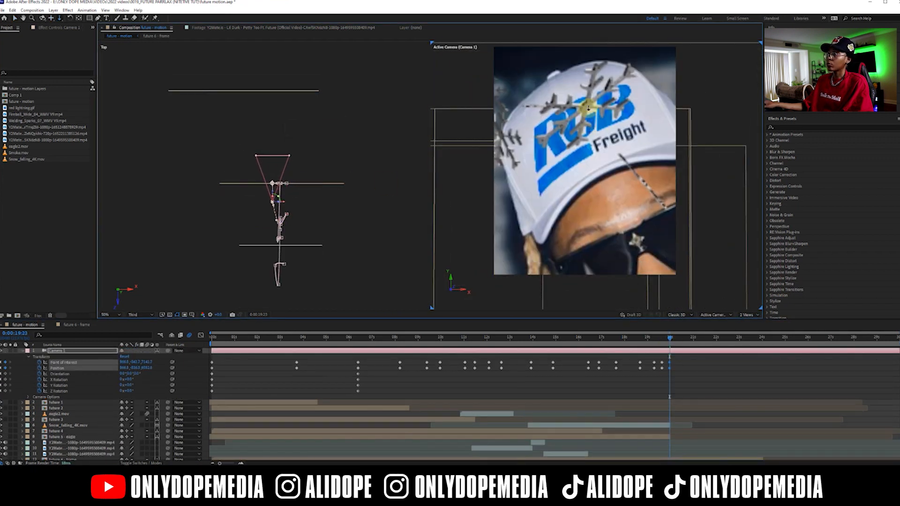
Bring the future 6 - frame layer closer to the future 5 - eagle layer in depth.
scroll(335, 211, "up", 3)
key("v")
left_click_drag(335, 212, 339, 197)
scroll(339, 197, "down", 2)
scroll(635, 437, "down", 1)
left_click(639, 442)
left_click_drag(253, 45, 253, 210)
Scale down the future 6 - frame layer and reposition it in the camera view, checking the transition from future 5 - eagle.
key("s")
left_click_drag(129, 447, 114, 444)
left_click_drag(562, 248, 652, 110)
left_click_drag(128, 448, 112, 445)
left_click_drag(656, 300, 634, 197)
left_click_drag(136, 448, 126, 448)
left_click_drag(621, 220, 607, 251)
mouse_move(155, 448)
left_mouse_down()
mouse_move(145, 445)
mouse_move(153, 447)
left_mouse_up()
left_click_drag(600, 302, 599, 287)
scroll(609, 356, "up", 1)
left_click_drag(609, 337, 663, 328)
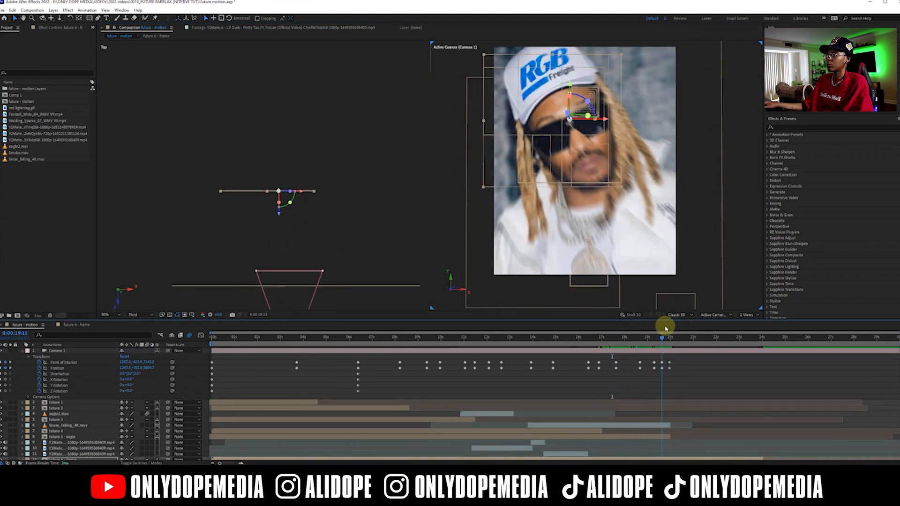
Keyframe the camera on the seated man in future 6 - frame at about 21:00 and at 21:12.
left_click(662, 436)
left_click(672, 338)
scroll(230, 457, "down", 1)
left_click_drag(230, 463, 226, 462)
scroll(712, 418, "down", 1)
left_click(534, 442)
left_click_drag(520, 337, 577, 362)
scroll(566, 356, "up", 2)
left_click(572, 337)
left_click(581, 337)
left_click(577, 337)
left_click_drag(288, 291, 290, 242)
key("ctrl+z")
key("2")
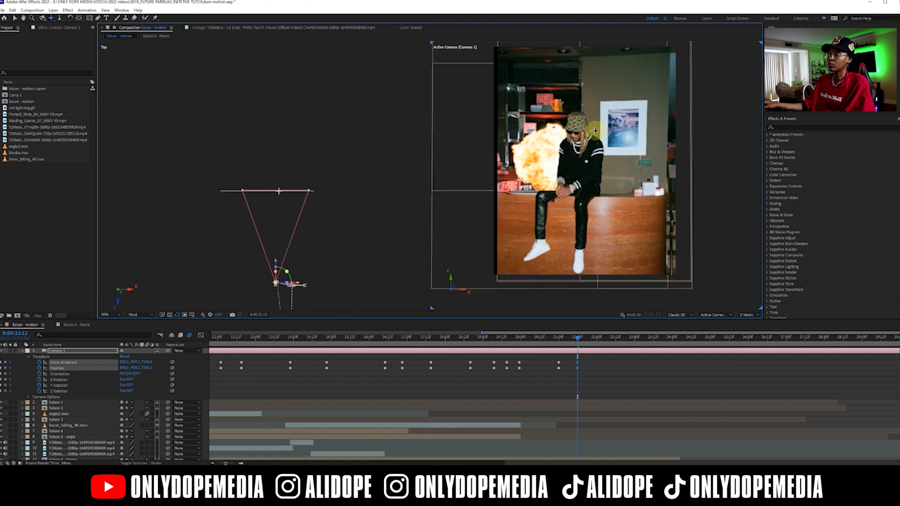
Refine the 21:12 camera keyframe by moving the camera deeper and panning across the seated man's picture.
scroll(540, 378, "down", 2)
scroll(540, 378, "up", 2)
left_click_drag(286, 300, 273, 170)
key("v")
key("2")
left_click_drag(541, 196, 612, 180)
key("1")
Keyframe the camera at 21:21 farther in, panned to the man with his hands on his head below the wall picture.
left_click(592, 337)
left_click_drag(60, 18, 113, 24)
key("v")
left_click_drag(267, 167, 270, 123)
key("2")
left_click_drag(602, 157, 527, 158)
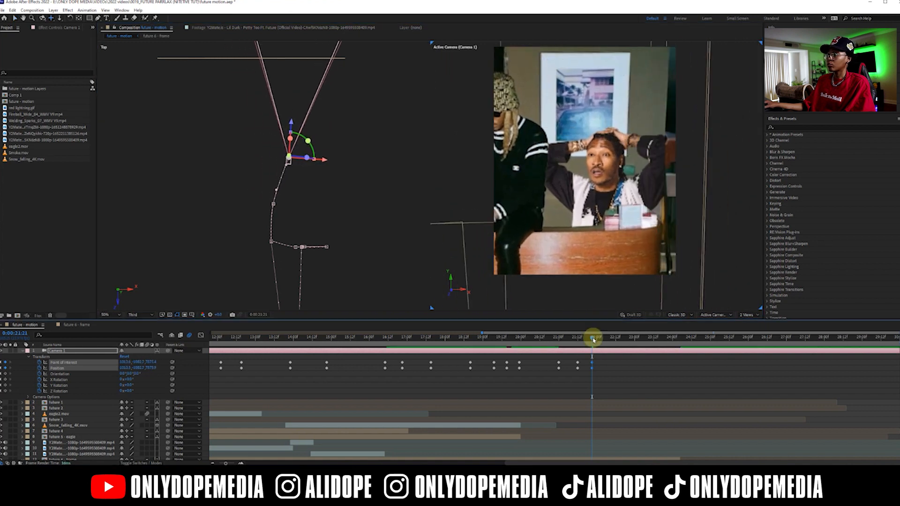
Keyframe the camera at 22:19, pulled back and panned to frame the seated man on the counter.
left_click_drag(592, 337, 627, 338)
left_click_drag(292, 122, 299, 230)
key("v")
left_click_drag(305, 241, 283, 241)
key("w")
left_click(499, 267)
key("ctrl+z")
key("2")
left_click_drag(539, 190, 588, 159)
key("v")
left_click_drag(280, 233, 280, 189)
left_click_drag(280, 189, 281, 123)
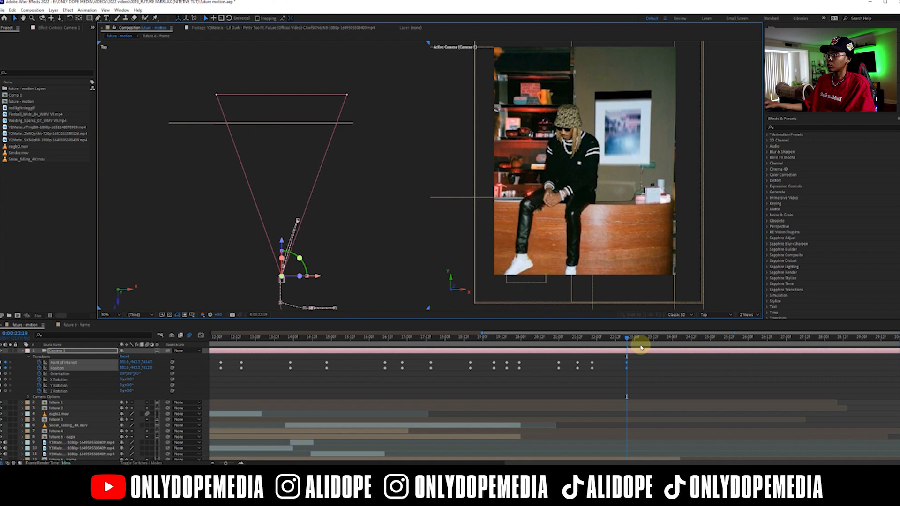
Keyframe the camera at 23:13, pushing it forward through the future 6 - frame picture.
left_click(655, 337)
key("2")
left_click_drag(572, 146, 528, 183)
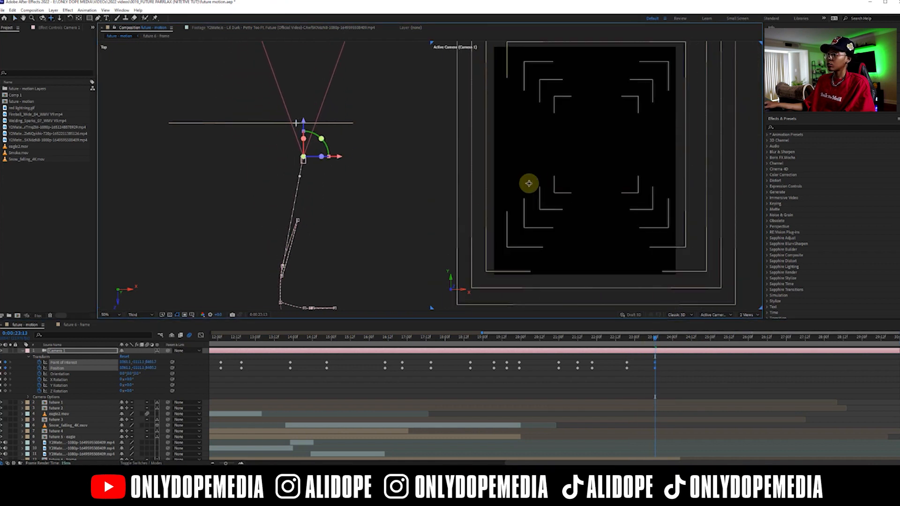
scroll(57, 431, "down", 1)
left_click(23, 443)
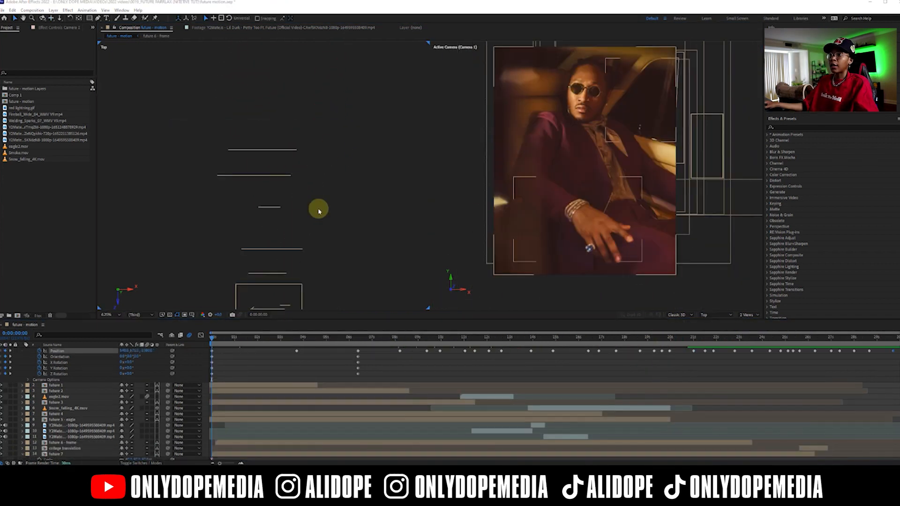
Examine the stacked layers in the top view and the camera move through the first pictures from 0:00 to 8:00.
left_click_drag(318, 206, 331, 145)
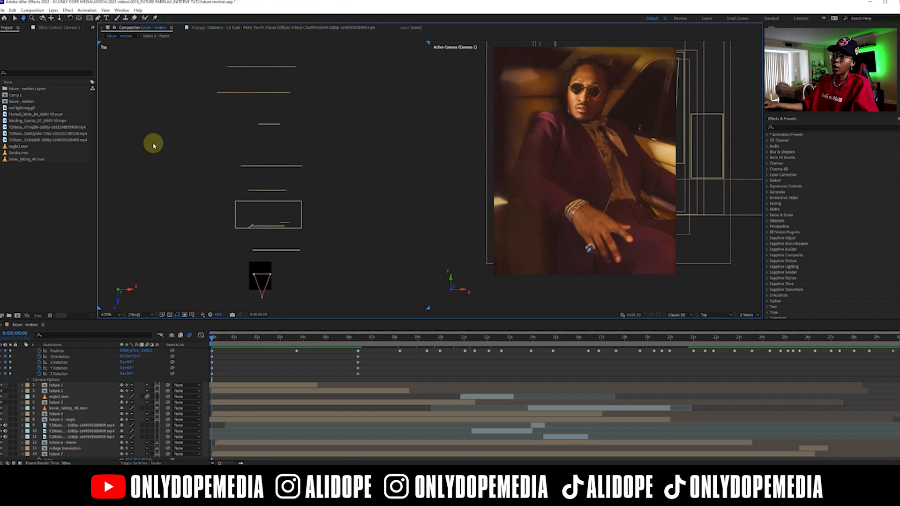
key("v")
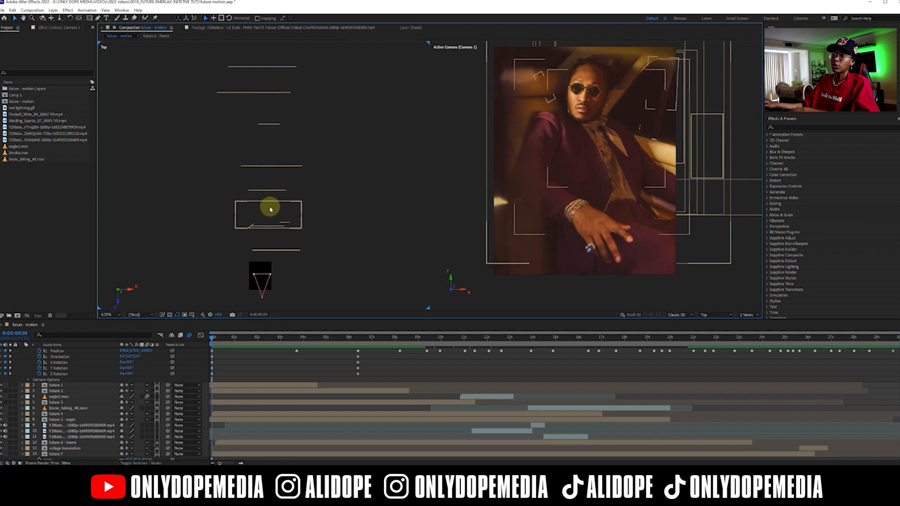
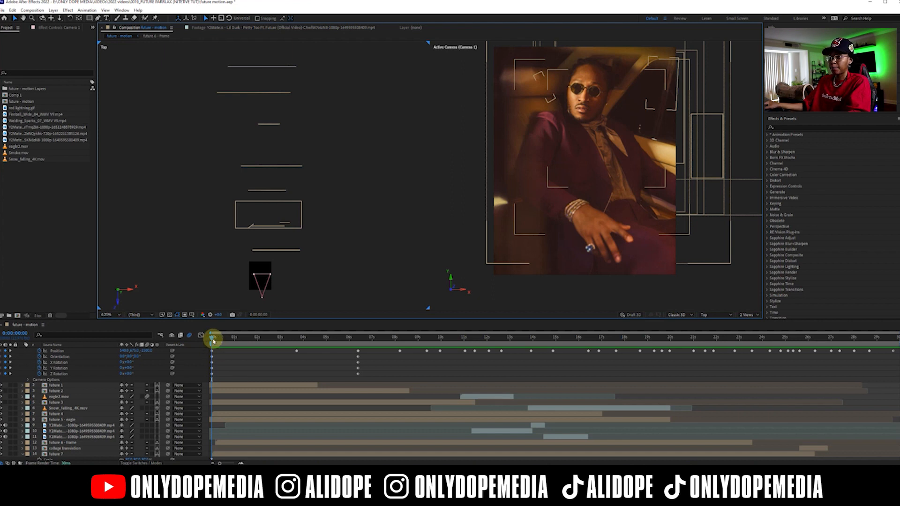
left_click(212, 341)
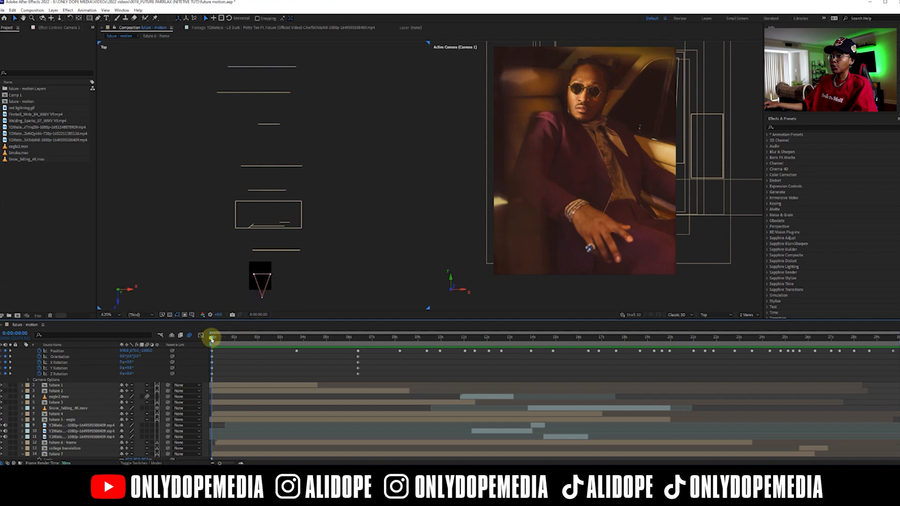
left_click_drag(213, 339, 238, 335)
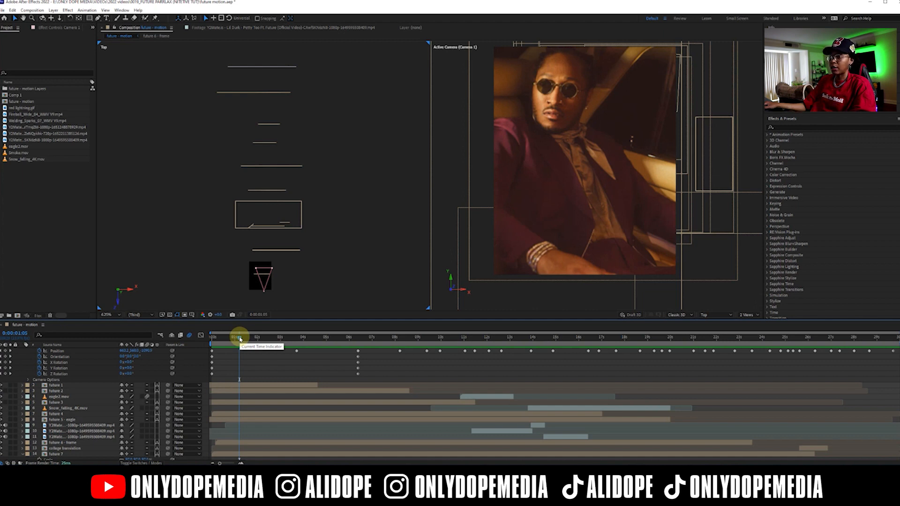
left_click_drag(240, 338, 265, 388)
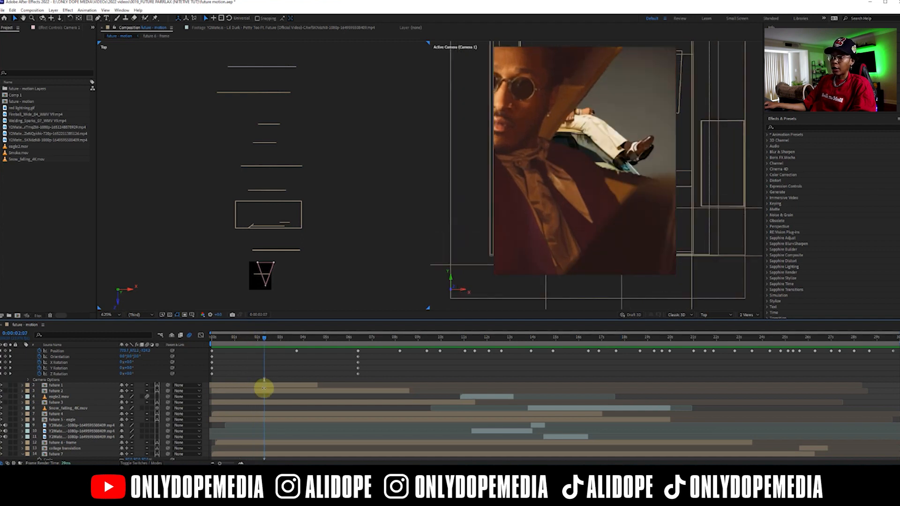
left_click(266, 387)
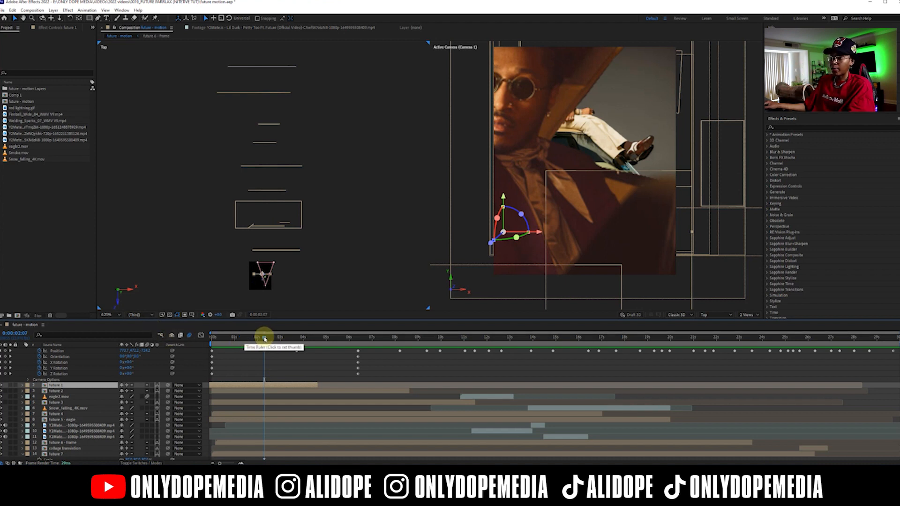
left_click_drag(269, 339, 305, 337)
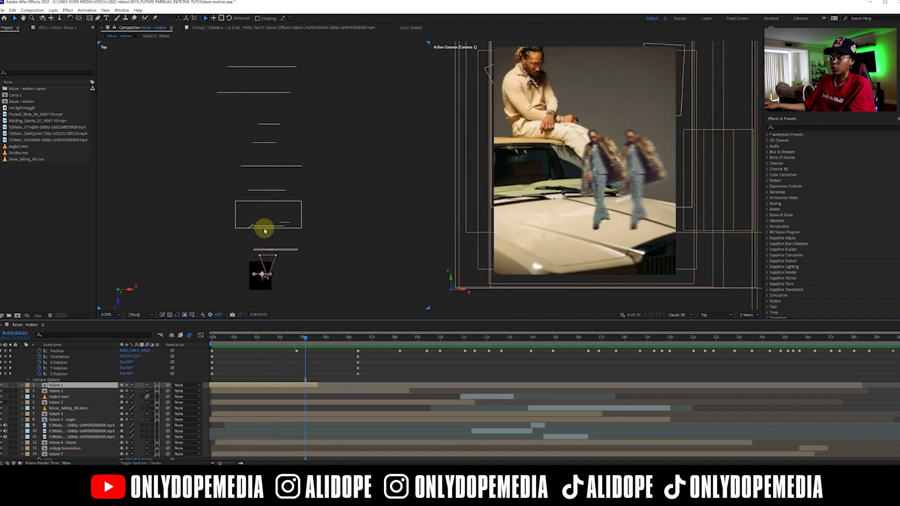
left_click_drag(310, 339, 363, 338)
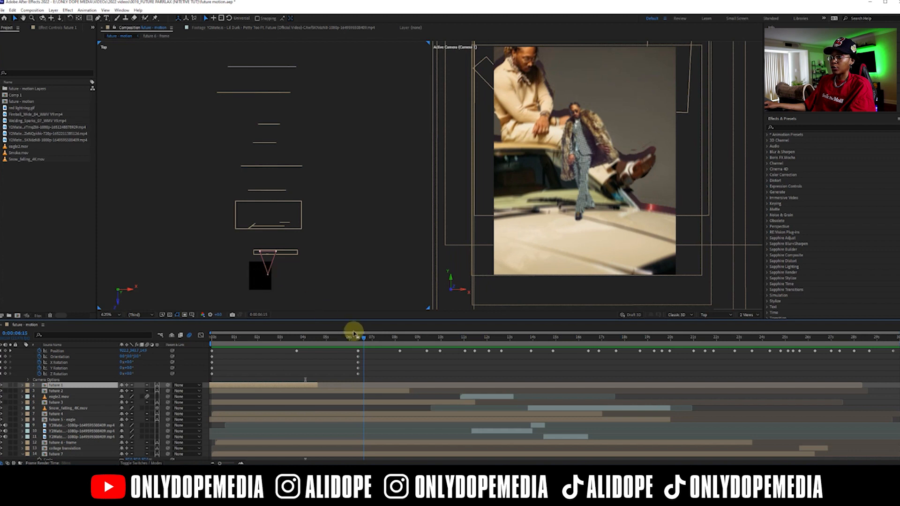
left_click_drag(364, 338, 395, 339)
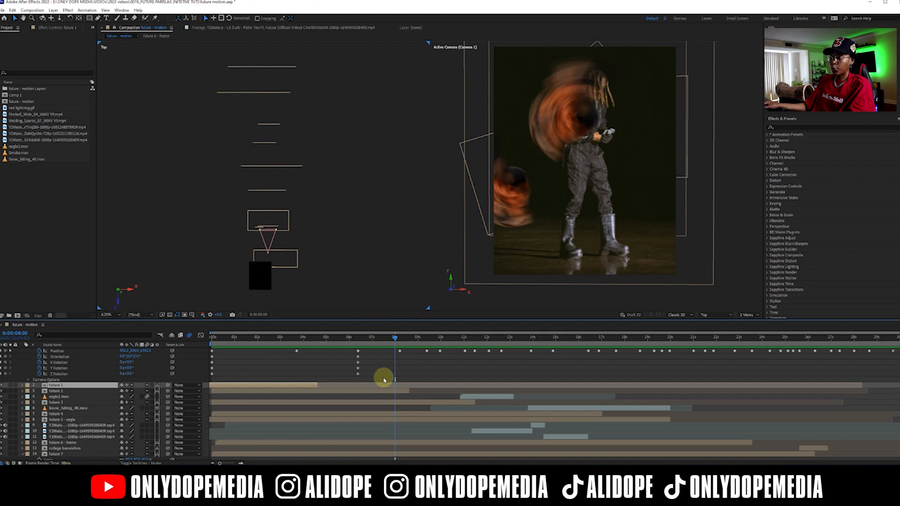
Review the remaining camera move from 8:00 to 29:17, and recheck the opening up to about 4:15.
left_click_drag(400, 337, 606, 337)
left_click_drag(613, 338, 678, 343)
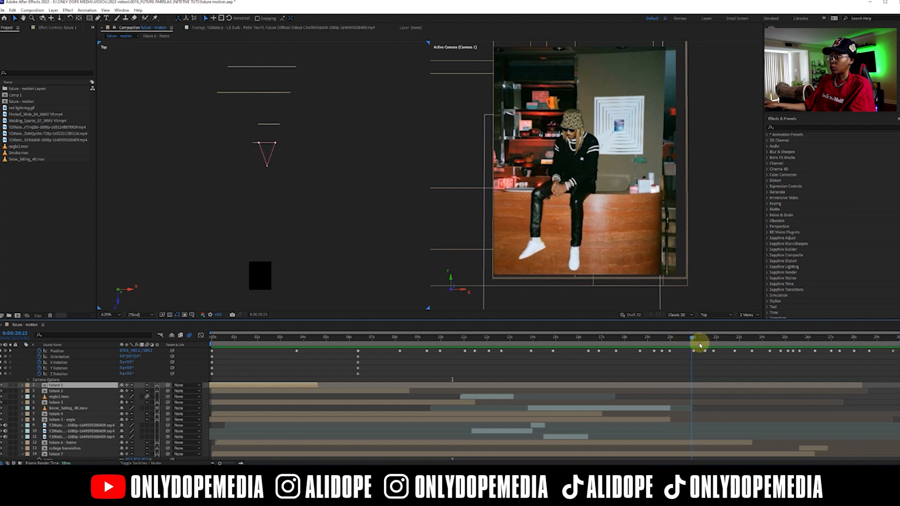
left_click_drag(706, 346, 716, 347)
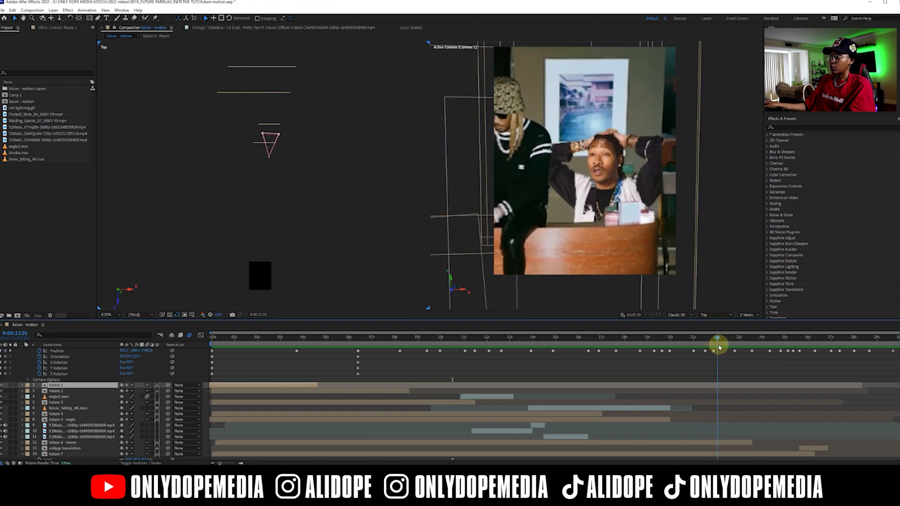
left_click_drag(729, 347, 891, 347)
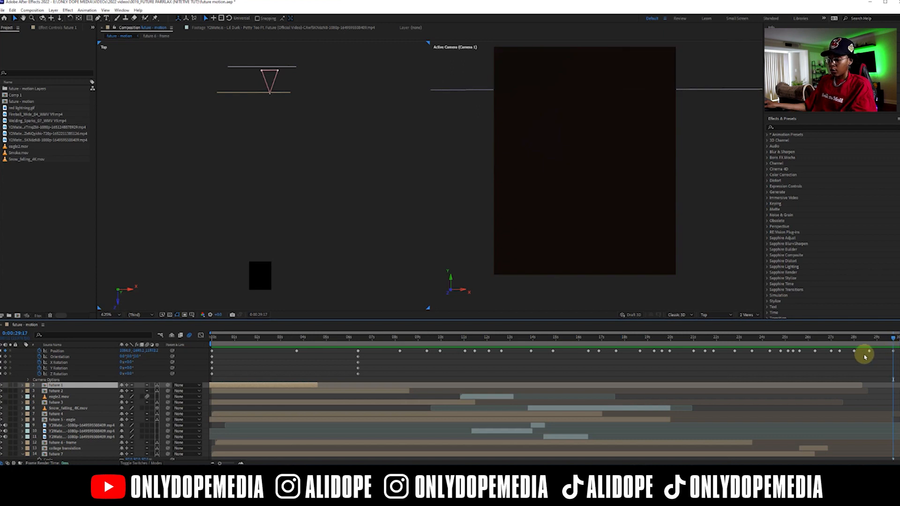
left_click(221, 340)
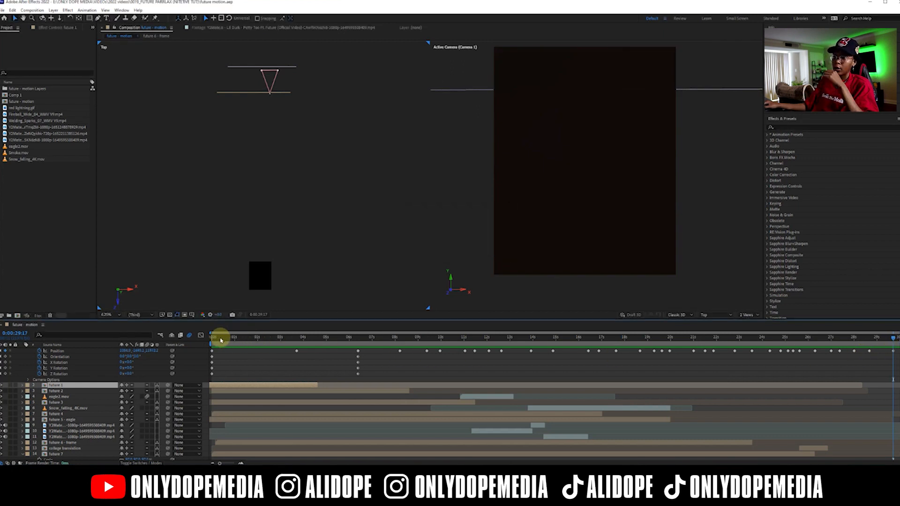
left_click_drag(220, 341, 231, 337)
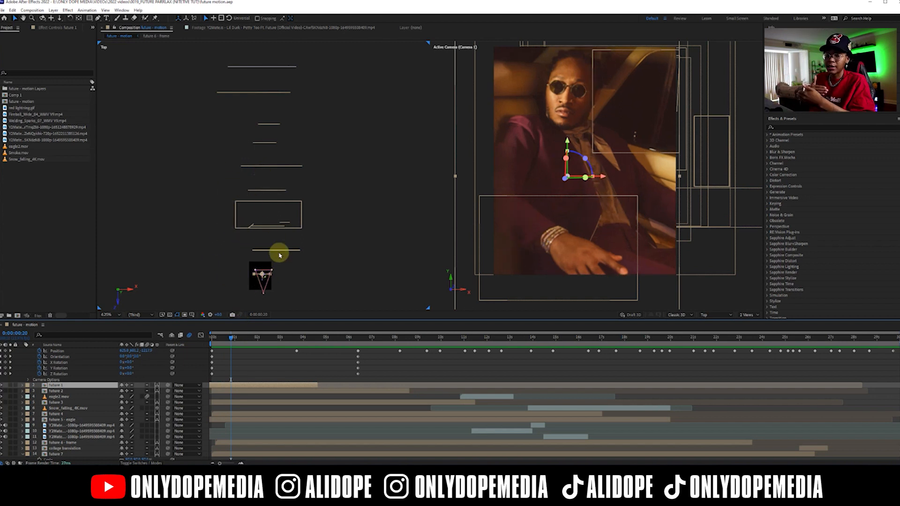
left_click(316, 339)
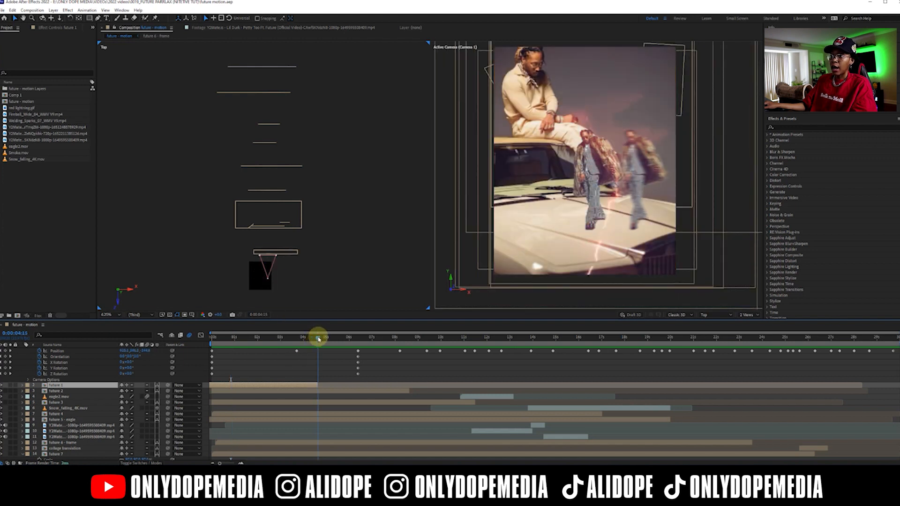
Examine the camera's position relative to the first picture layers up close in the top view at about 4:13.
left_click_drag(317, 339, 316, 338)
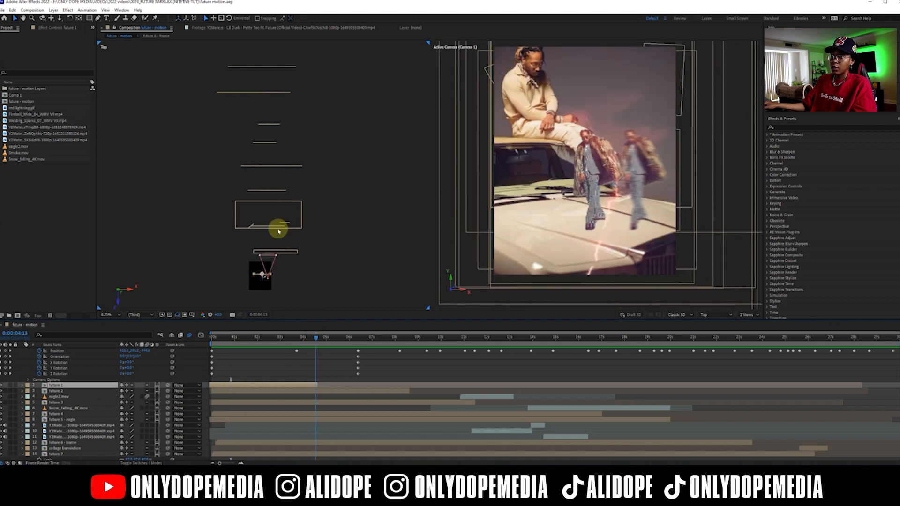
scroll(277, 230, "up", 3)
left_click_drag(284, 123, 285, 145)
scroll(285, 158, "down", 1)
left_click_drag(289, 227, 291, 111)
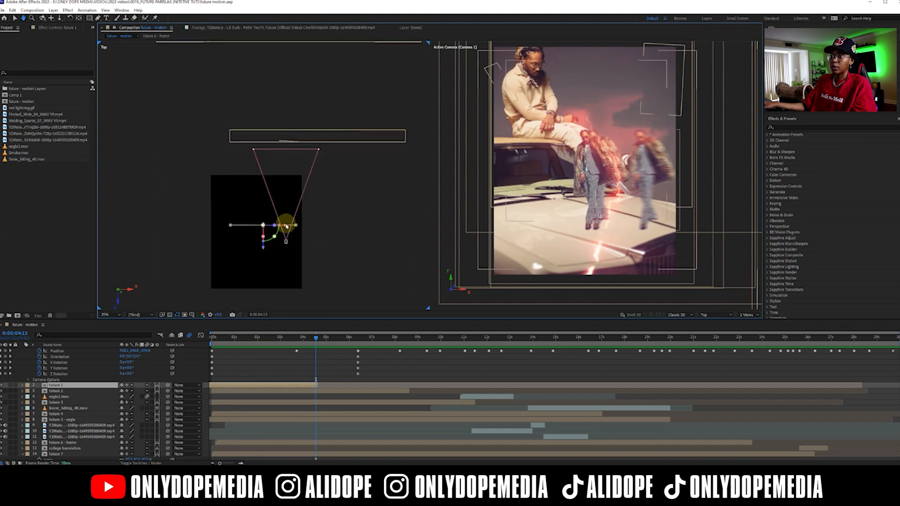
key("v")
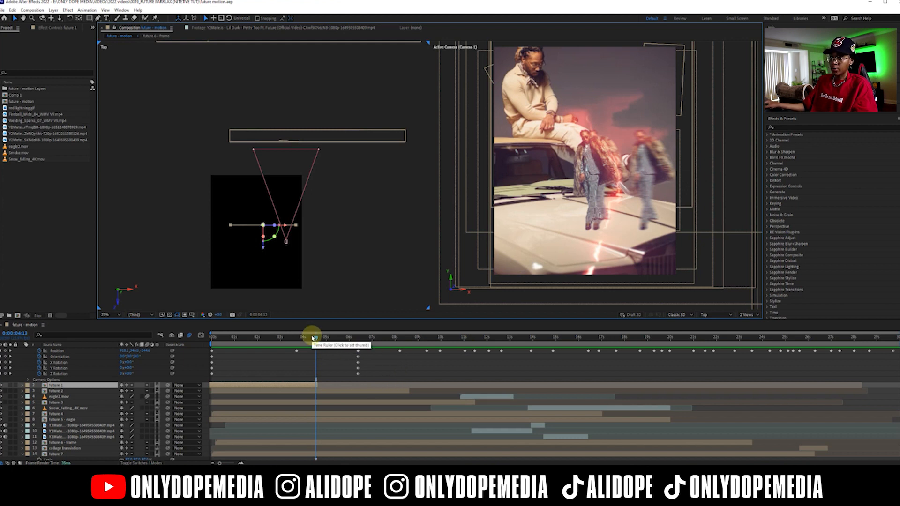
Review the camera move onward from 4:13 to about 14:16, and recheck the start of the eagle2.mov clip at 10:23.
left_click_drag(312, 338, 476, 371)
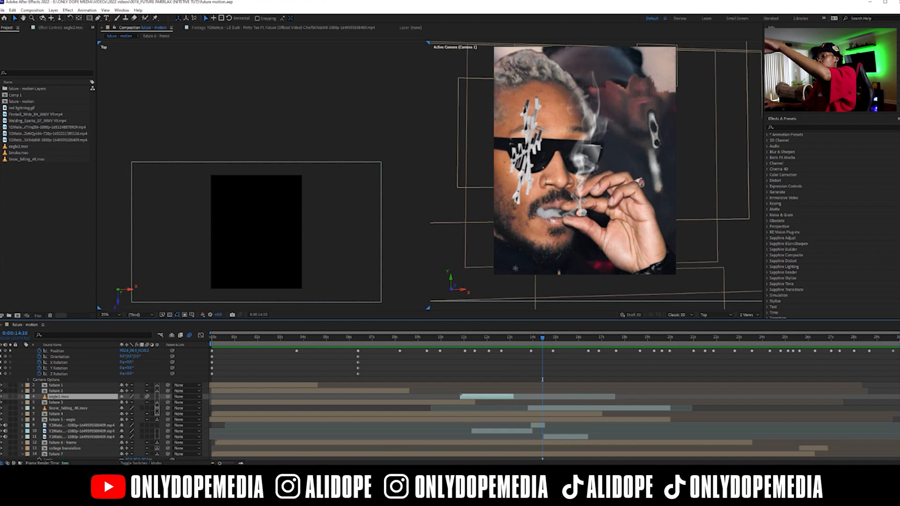
left_click(553, 337)
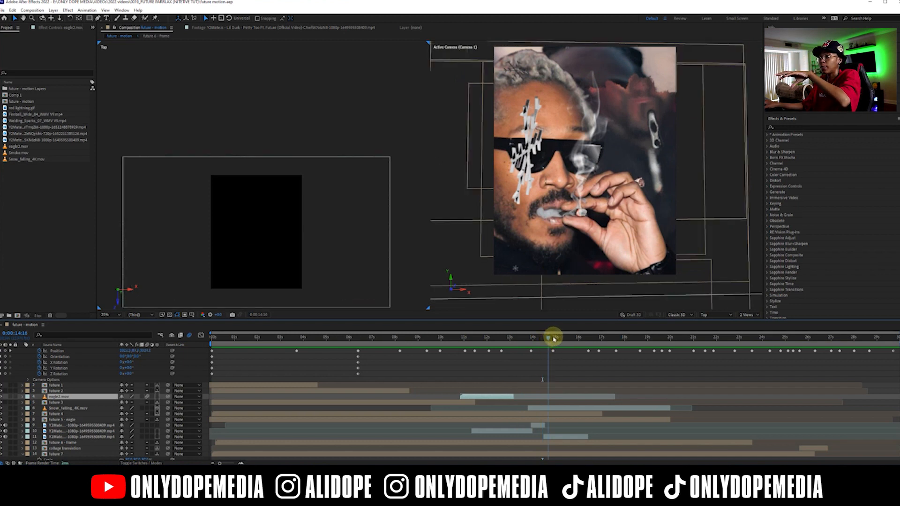
left_click_drag(556, 339, 462, 352)
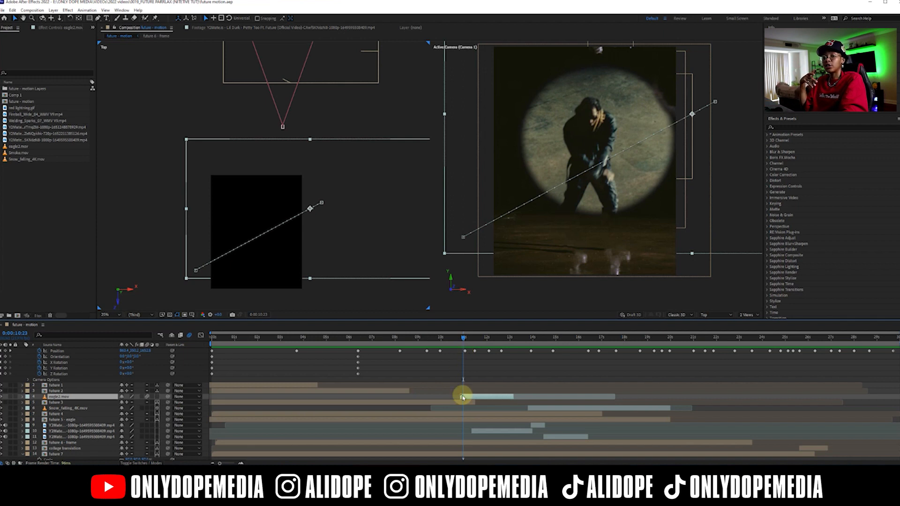
left_click(479, 373)
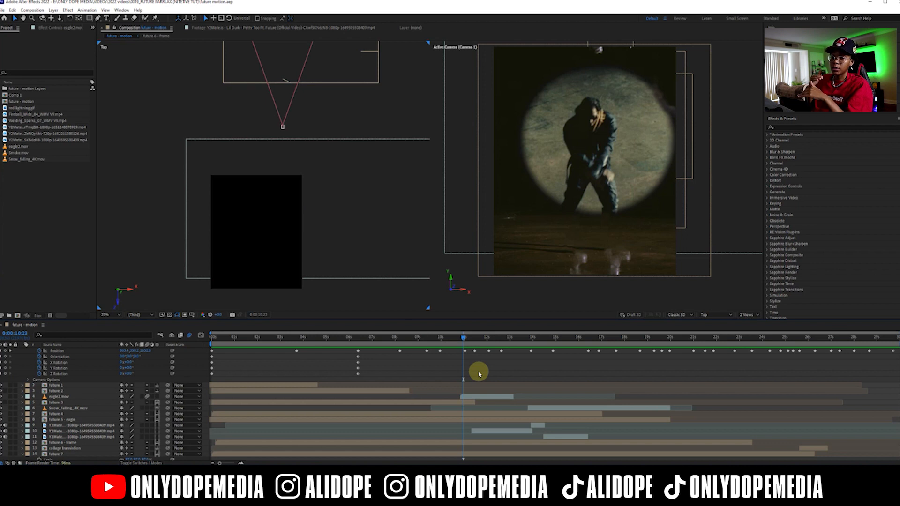